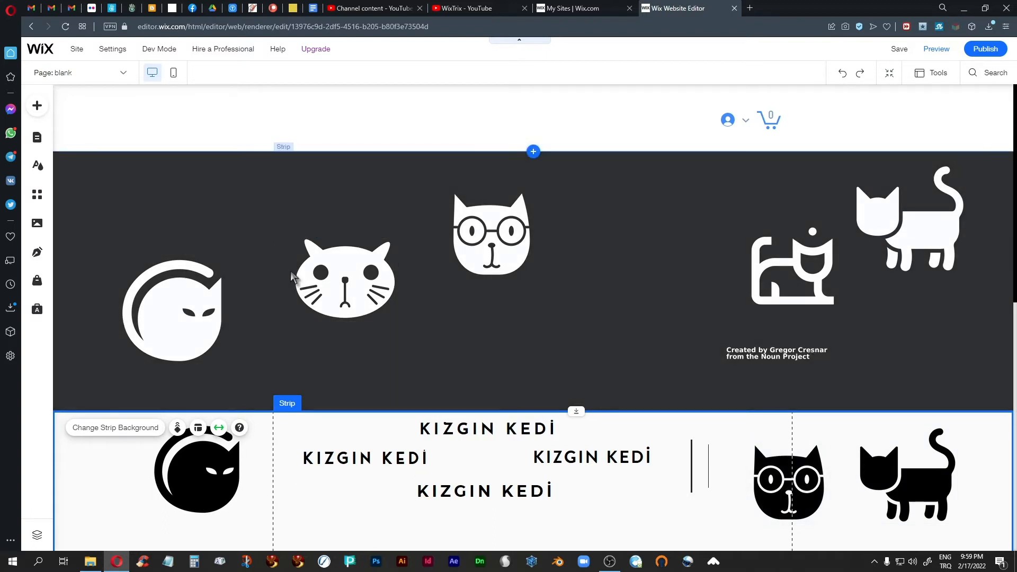
Move the sitting-cat image with its credit line left toward the centre
{"action": "left_click", "coordinate": [323, 265]}
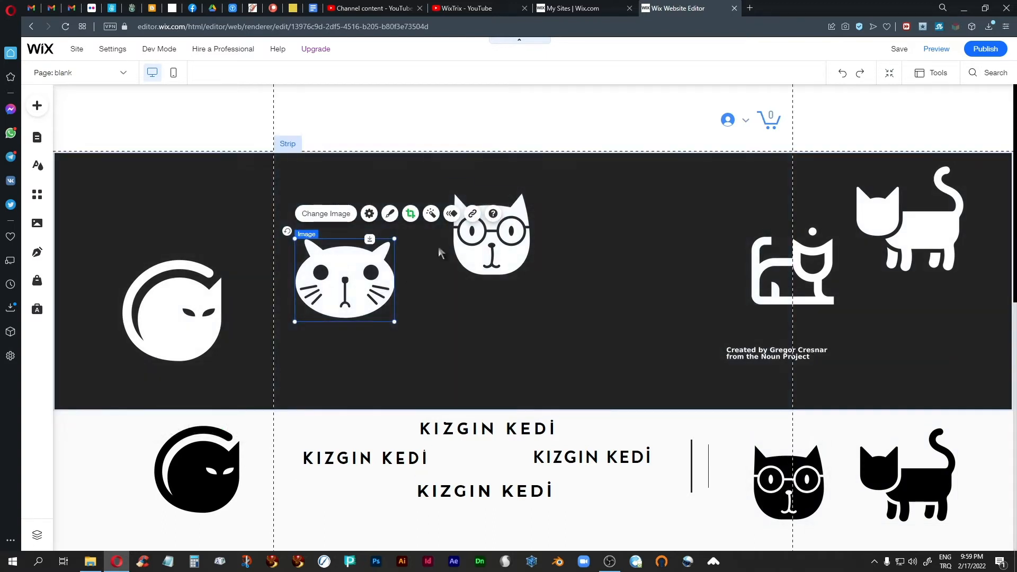
{"action": "left_click", "coordinate": [765, 272]}
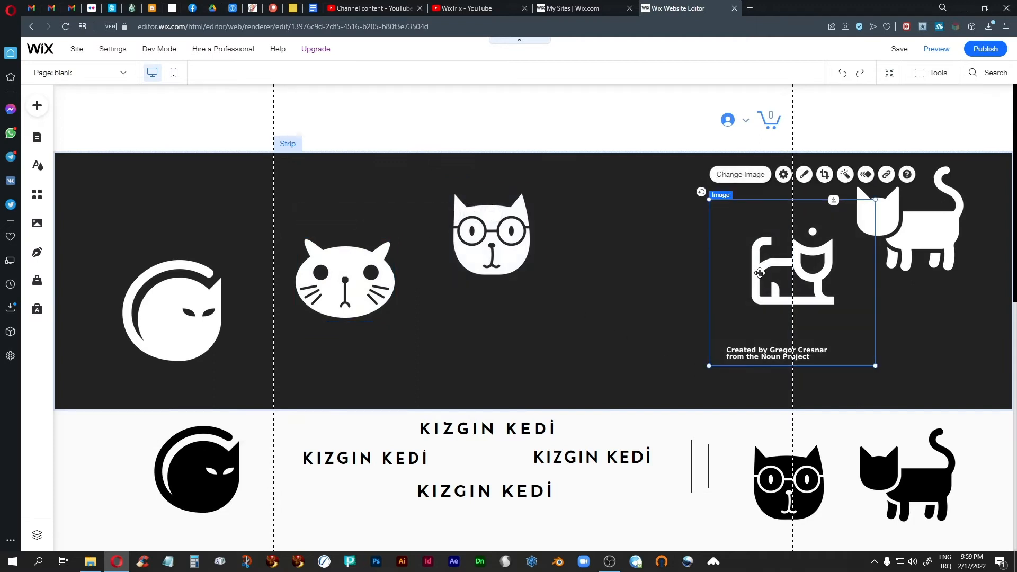
{"action": "left_click_drag", "start_coordinate": [764, 273], "coordinate": [673, 268]}
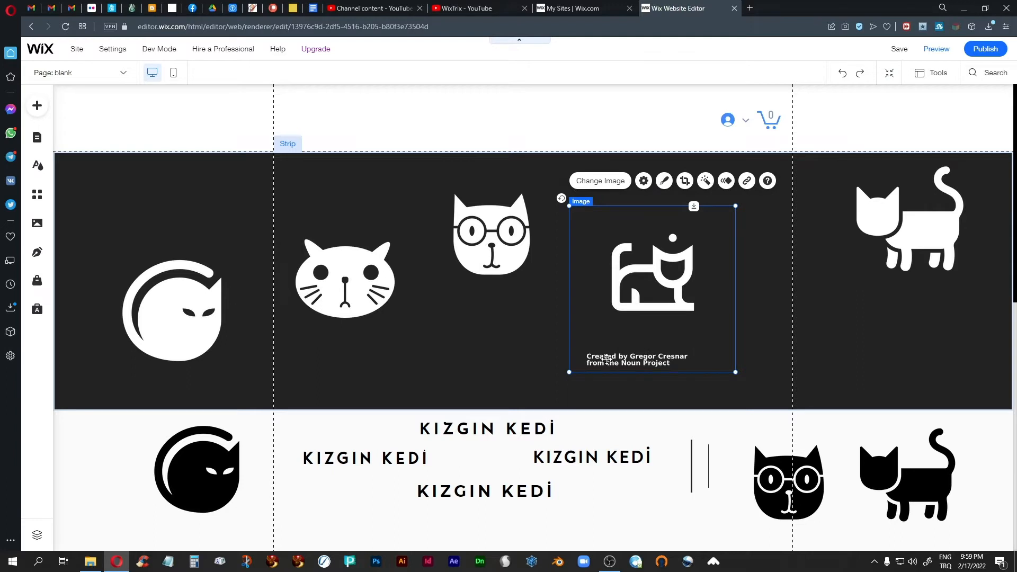
Crop the cat image to remove the credit text and empty margins on all sides
{"action": "left_click", "coordinate": [685, 181]}
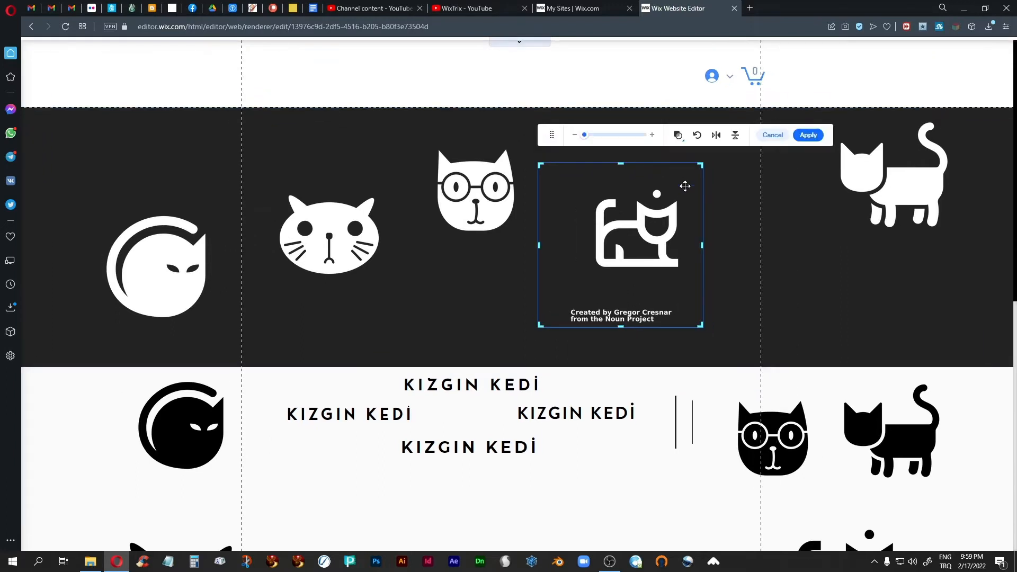
{"action": "left_click_drag", "start_coordinate": [622, 326], "coordinate": [617, 271]}
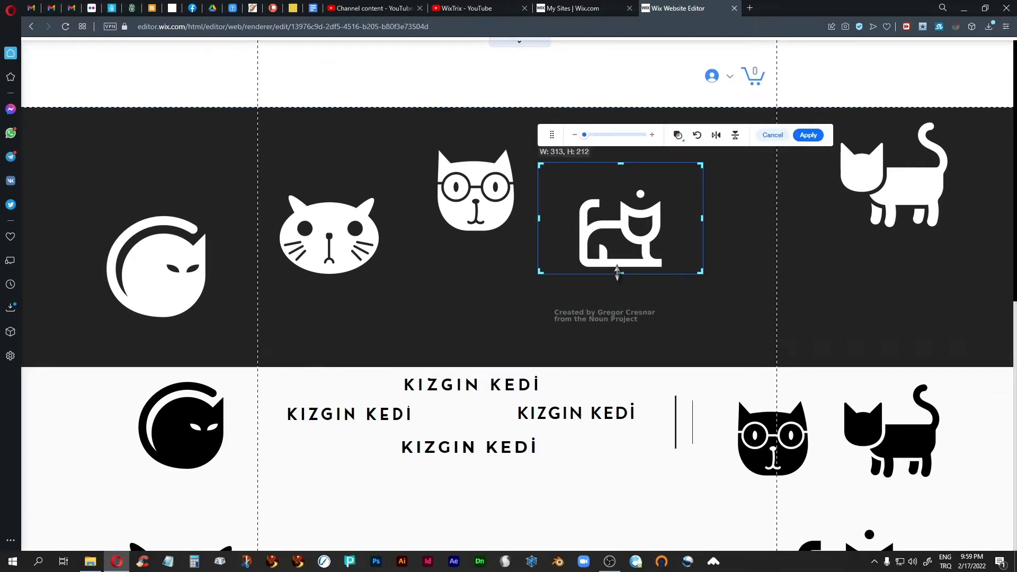
{"action": "left_click_drag", "start_coordinate": [621, 164], "coordinate": [619, 185]}
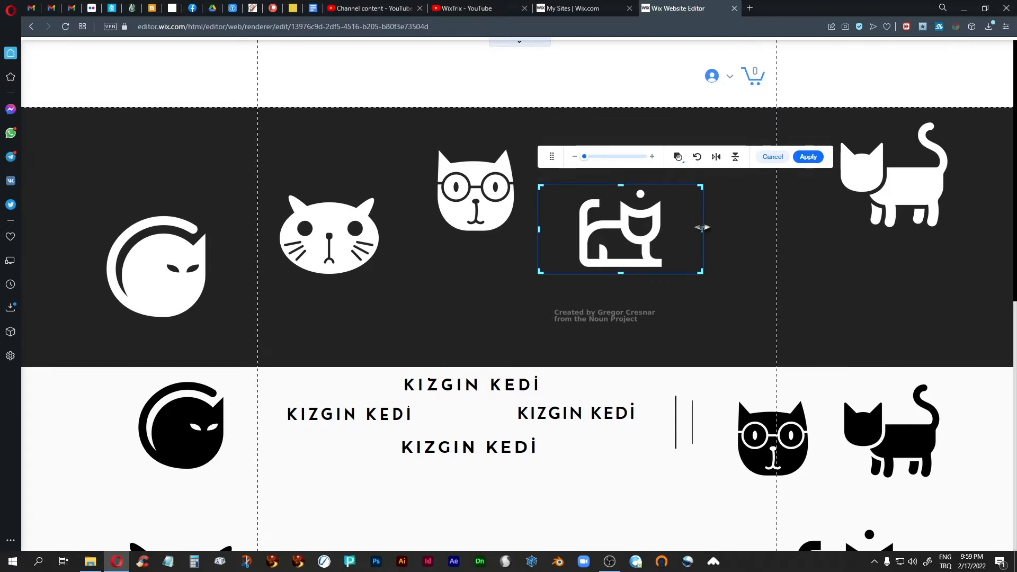
{"action": "left_click_drag", "start_coordinate": [702, 229], "coordinate": [666, 223]}
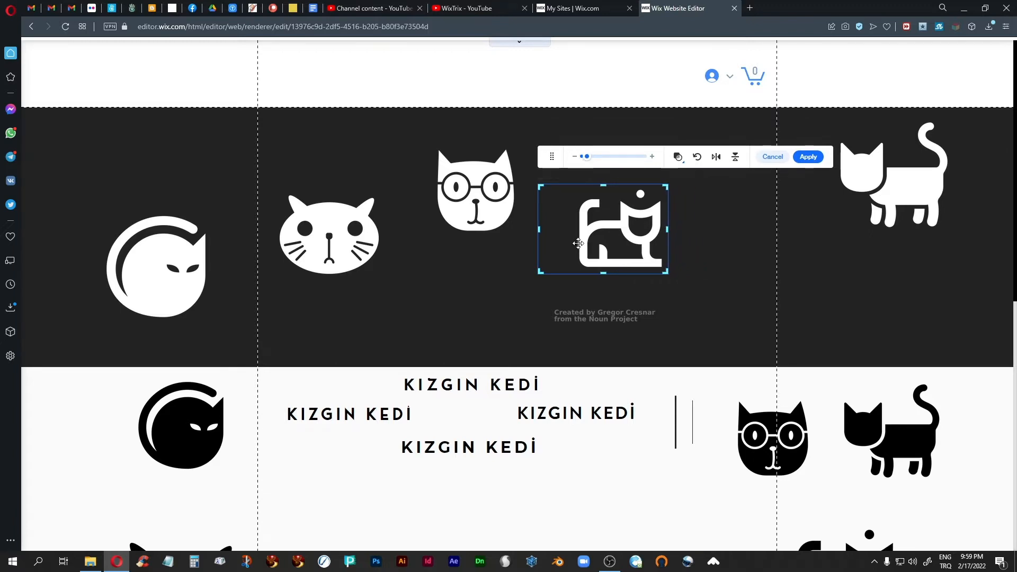
{"action": "left_click_drag", "start_coordinate": [538, 228], "coordinate": [575, 227]}
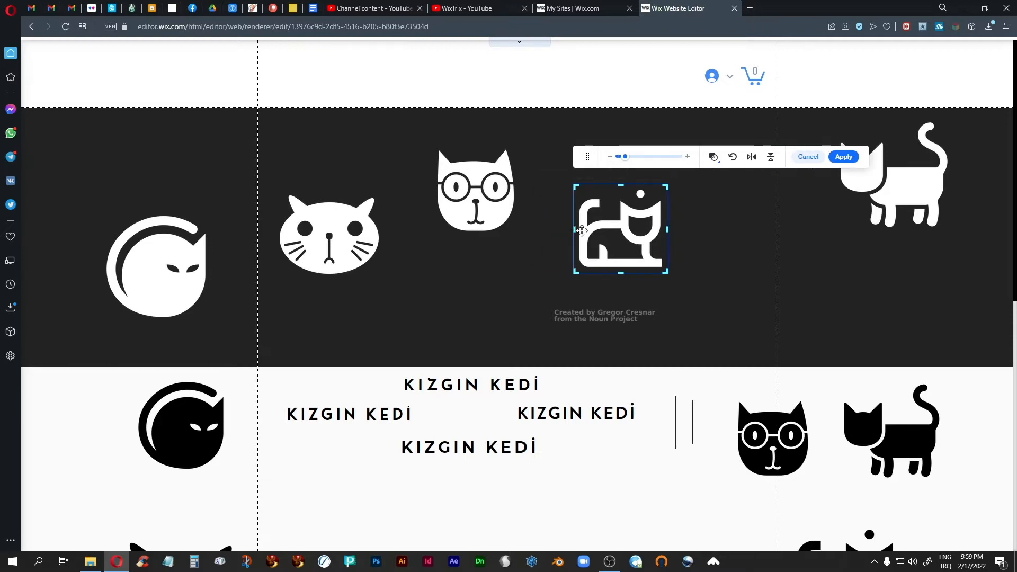
{"action": "left_click", "coordinate": [809, 157]}
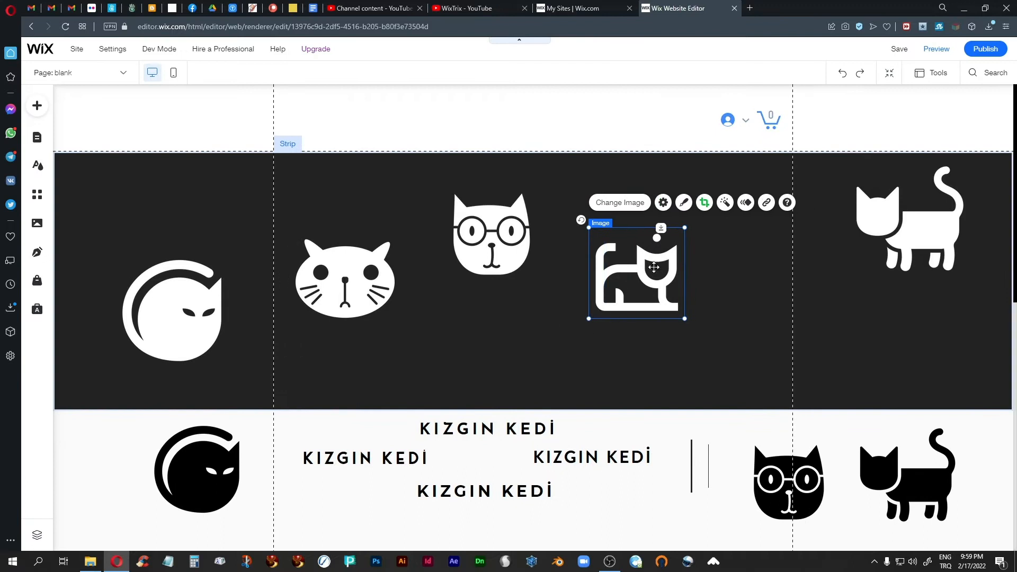
Shift the cropped cat icon right and down, then select each KIZGIN KEDİ heading in turn
{"action": "left_click_drag", "start_coordinate": [625, 276], "coordinate": [684, 300]}
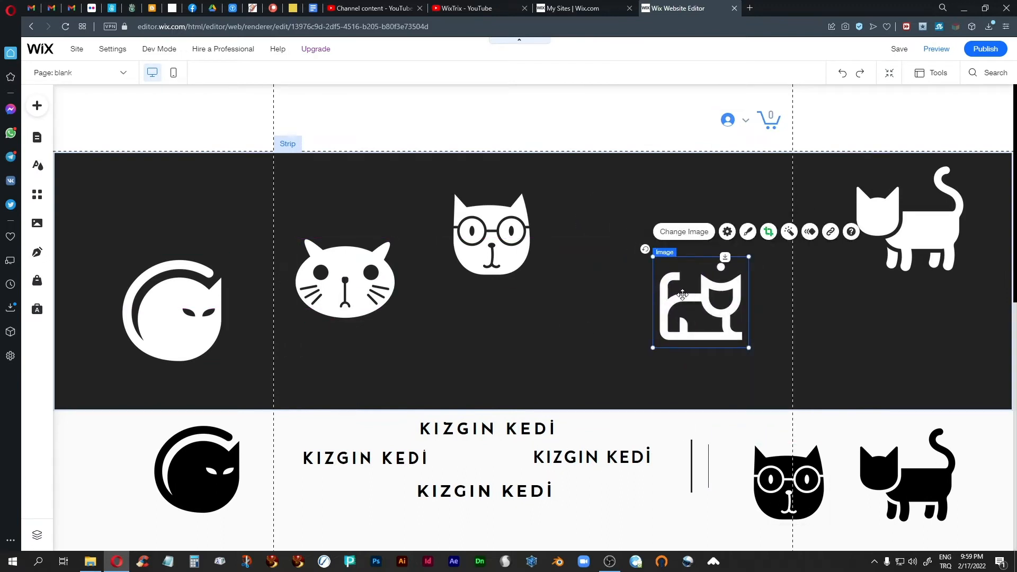
{"action": "left_click", "coordinate": [488, 430]}
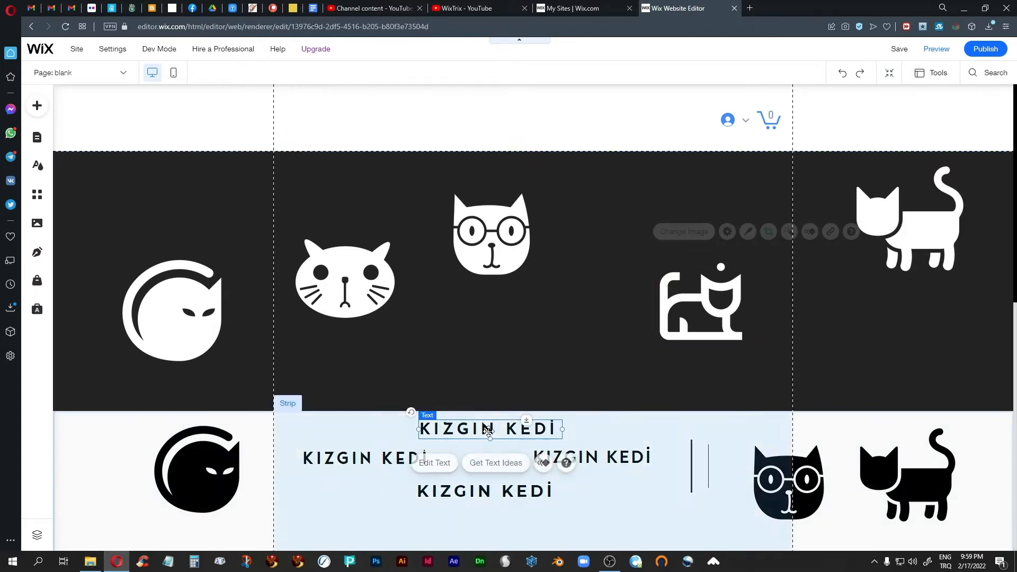
{"action": "left_click", "coordinate": [335, 459]}
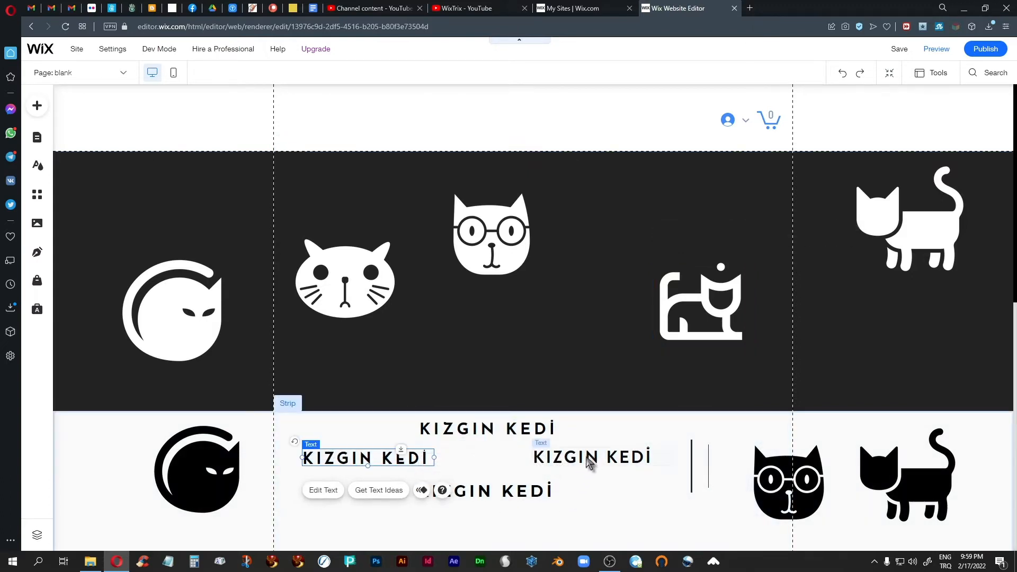
{"action": "left_click", "coordinate": [590, 462]}
{"action": "left_click", "coordinate": [507, 490]}
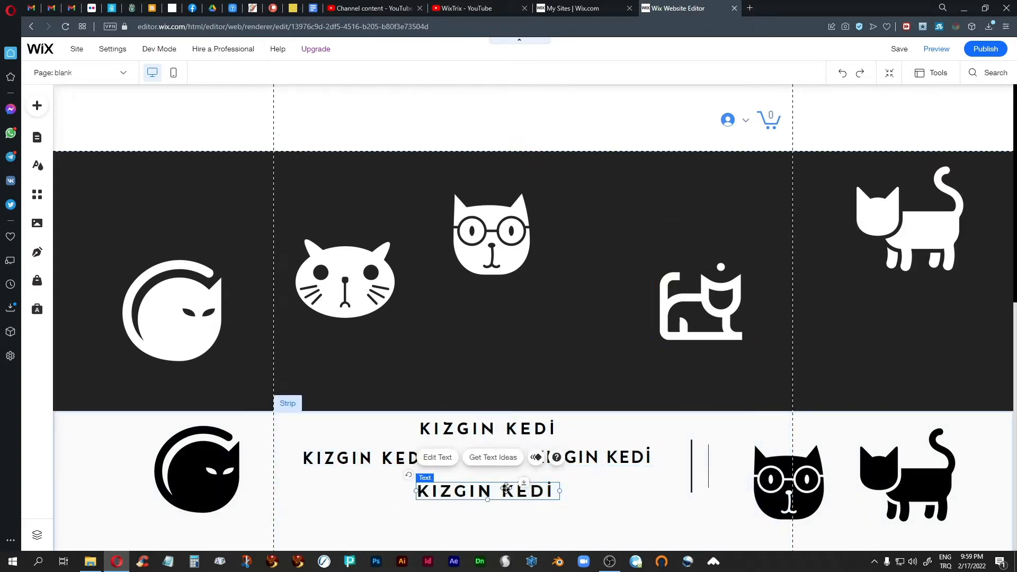
{"action": "left_click", "coordinate": [613, 500]}
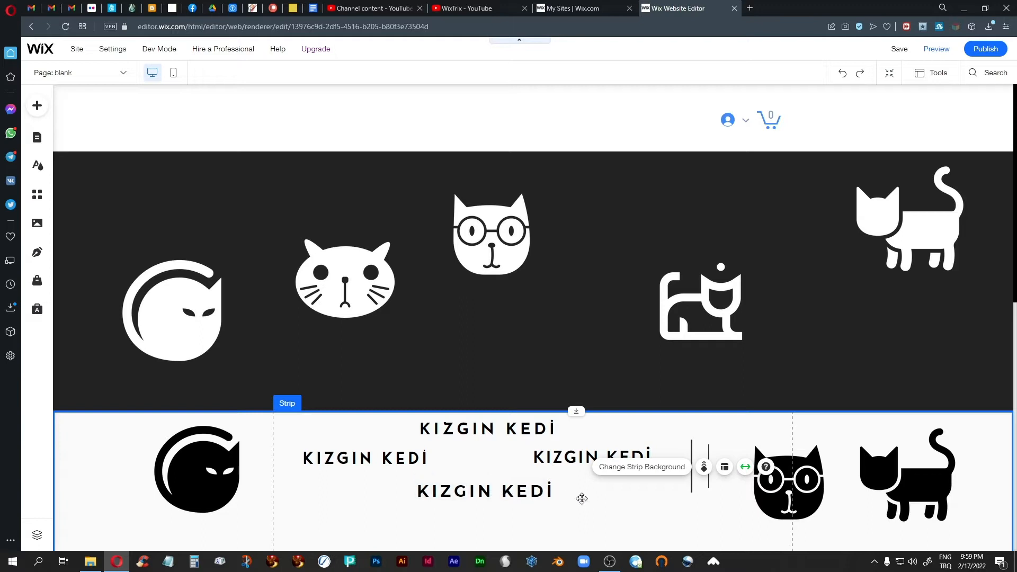
{"action": "left_click", "coordinate": [597, 498]}
Check the fonts of the top and right KIZGIN KEDİ headings in Text Settings
{"action": "left_click", "coordinate": [466, 435]}
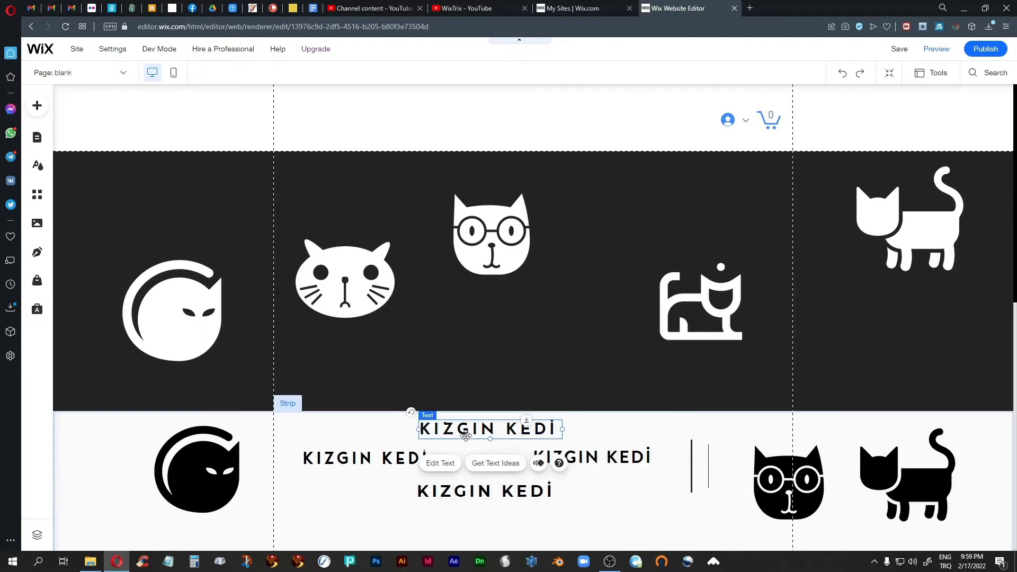
{"action": "double_click", "coordinate": [466, 435]}
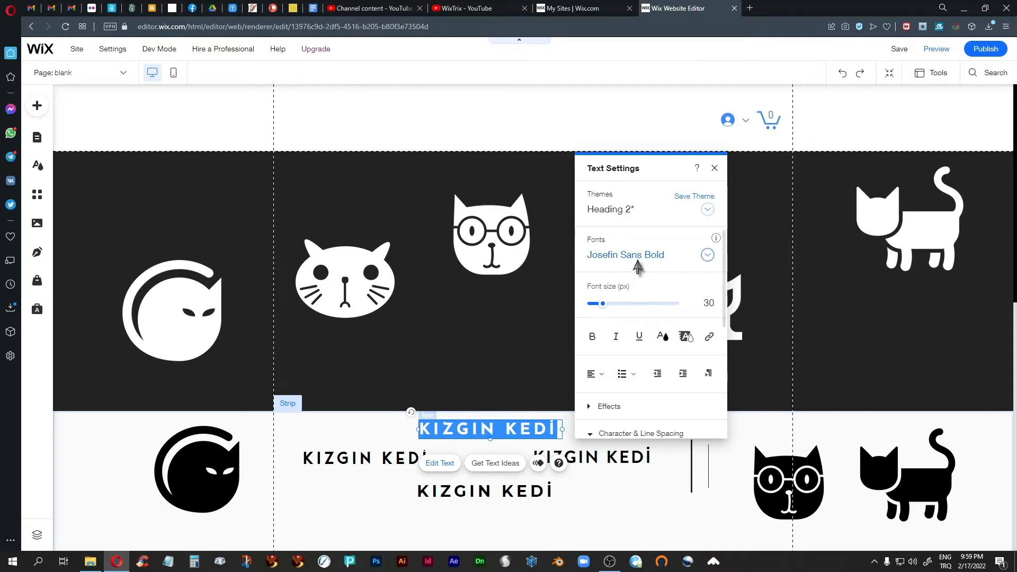
{"action": "left_click", "coordinate": [714, 169]}
{"action": "left_click", "coordinate": [616, 461]}
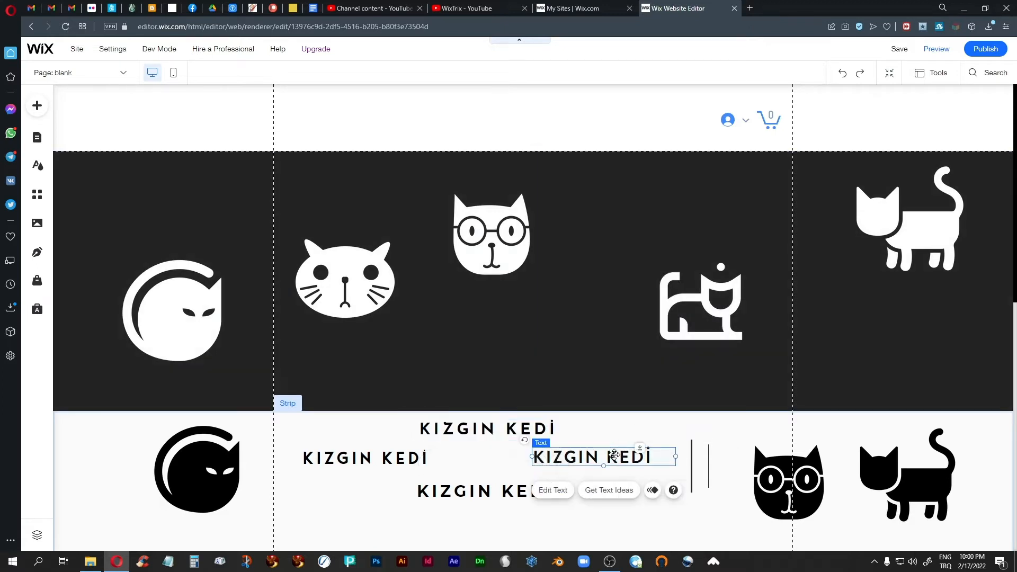
{"action": "double_click", "coordinate": [616, 459]}
{"action": "left_click", "coordinate": [828, 195]}
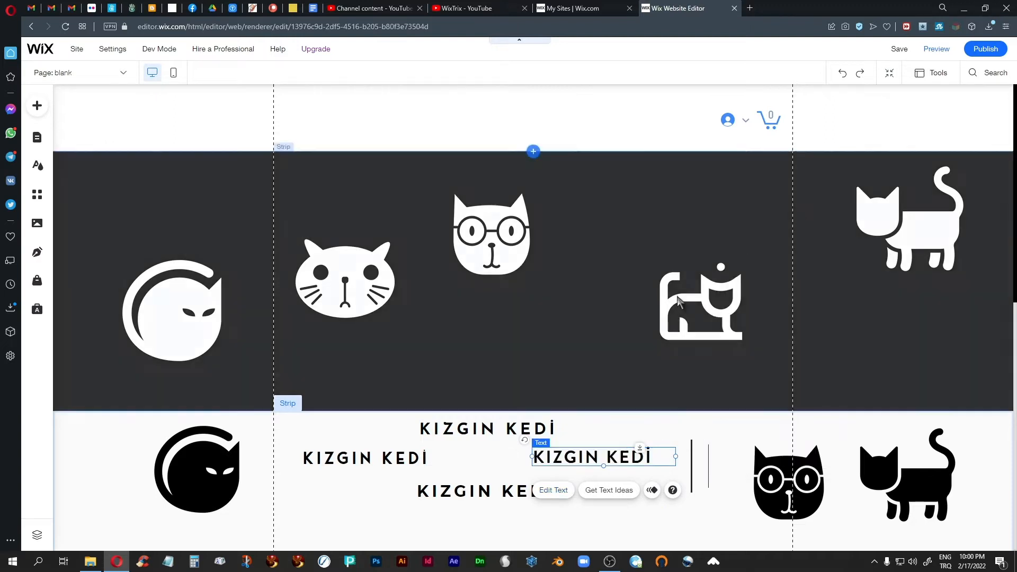
Check the fonts of the left and bottom headings, then reselect the top heading
{"action": "left_click", "coordinate": [379, 456]}
{"action": "double_click", "coordinate": [380, 457]}
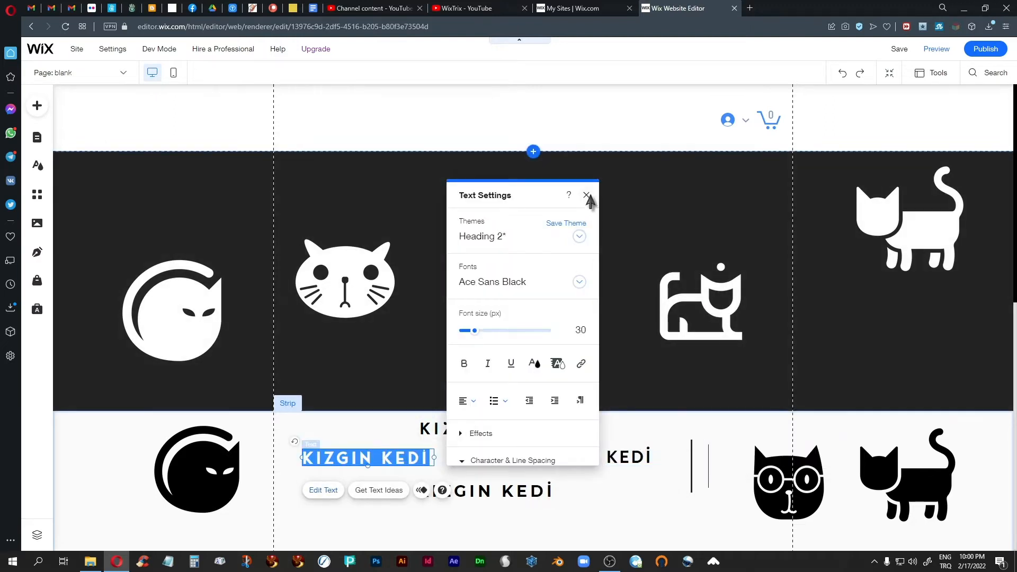
{"action": "left_click", "coordinate": [587, 196]}
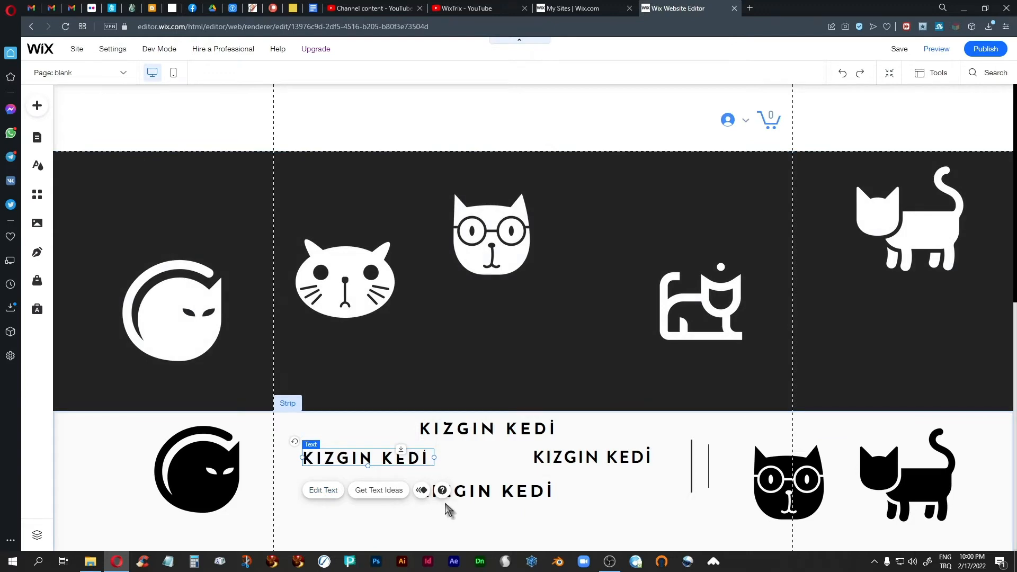
{"action": "left_click", "coordinate": [486, 492]}
{"action": "double_click", "coordinate": [485, 491]}
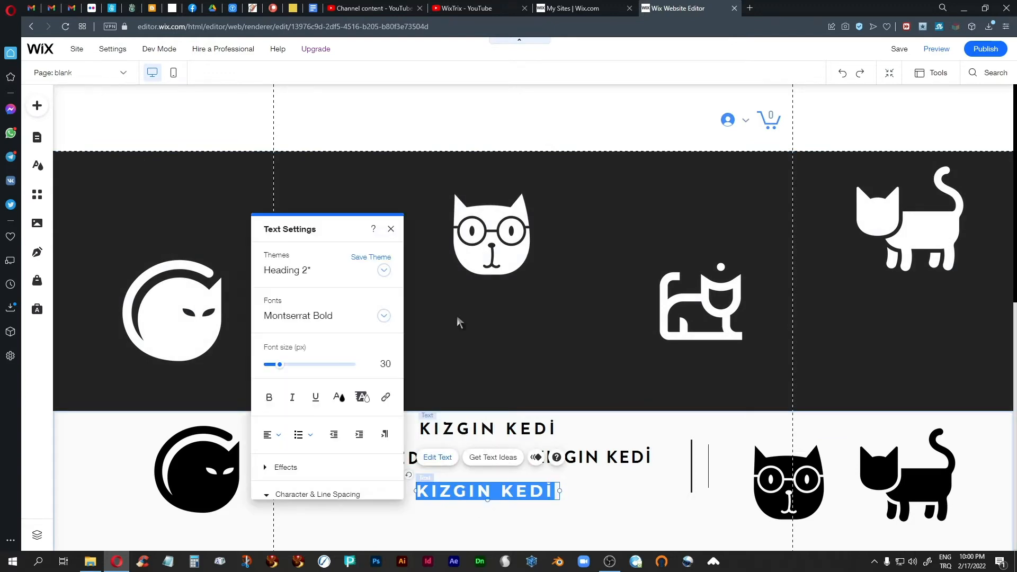
{"action": "left_click", "coordinate": [391, 231]}
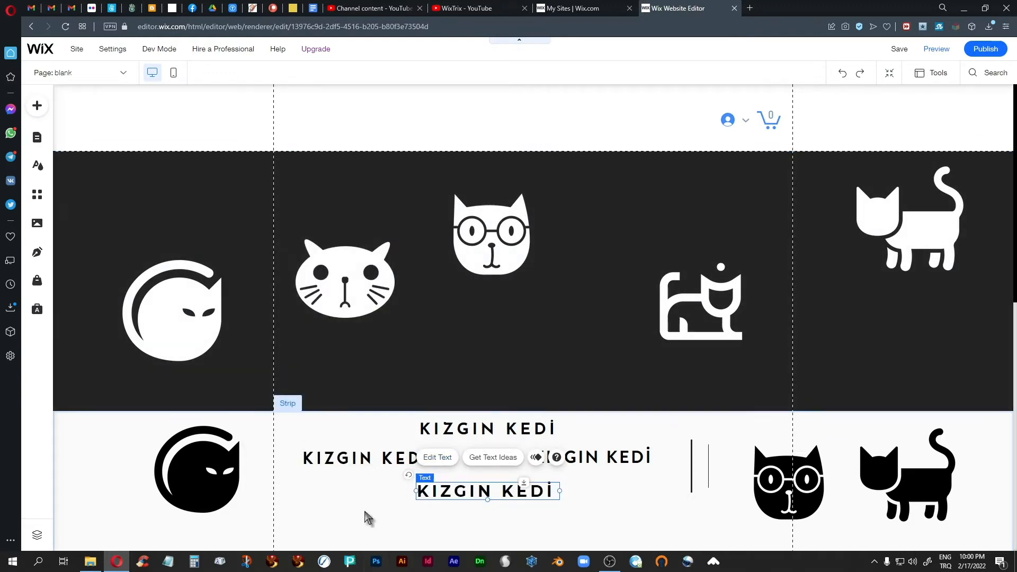
{"action": "left_click", "coordinate": [365, 517]}
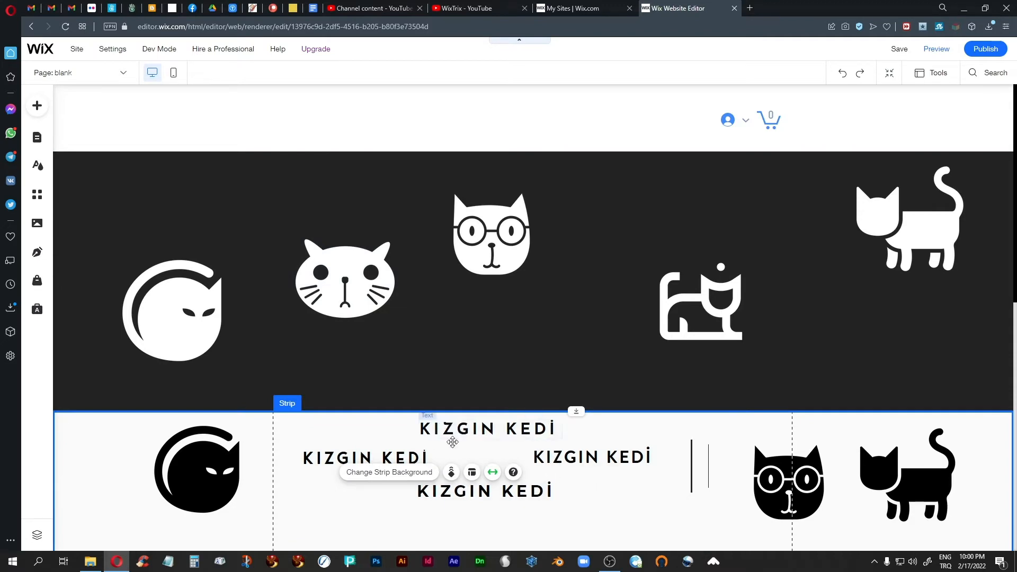
{"action": "left_click", "coordinate": [481, 431]}
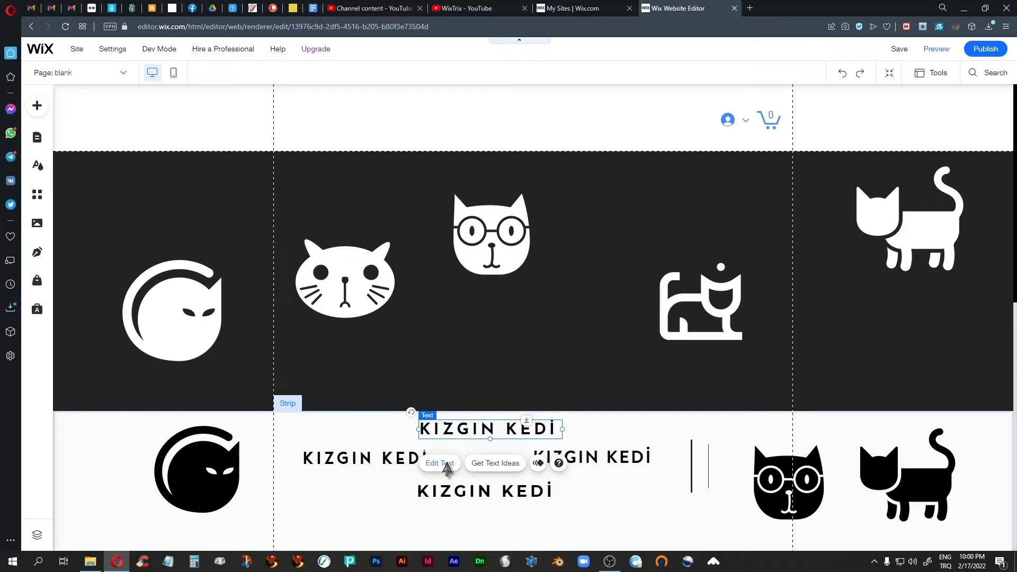
Move the right KIZGIN KEDİ heading down-left and shift the middle one slightly left
{"action": "left_click", "coordinate": [587, 458]}
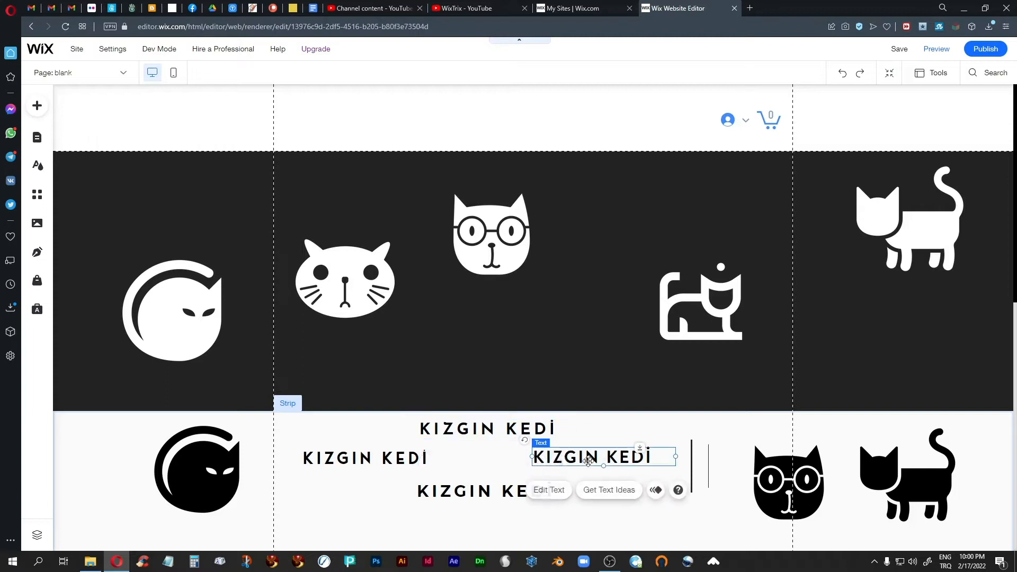
{"action": "left_click_drag", "start_coordinate": [587, 458], "coordinate": [318, 493]}
{"action": "left_click_drag", "start_coordinate": [467, 501], "coordinate": [440, 532]}
{"action": "left_click", "coordinate": [386, 473]}
{"action": "left_click_drag", "start_coordinate": [386, 473], "coordinate": [358, 474]}
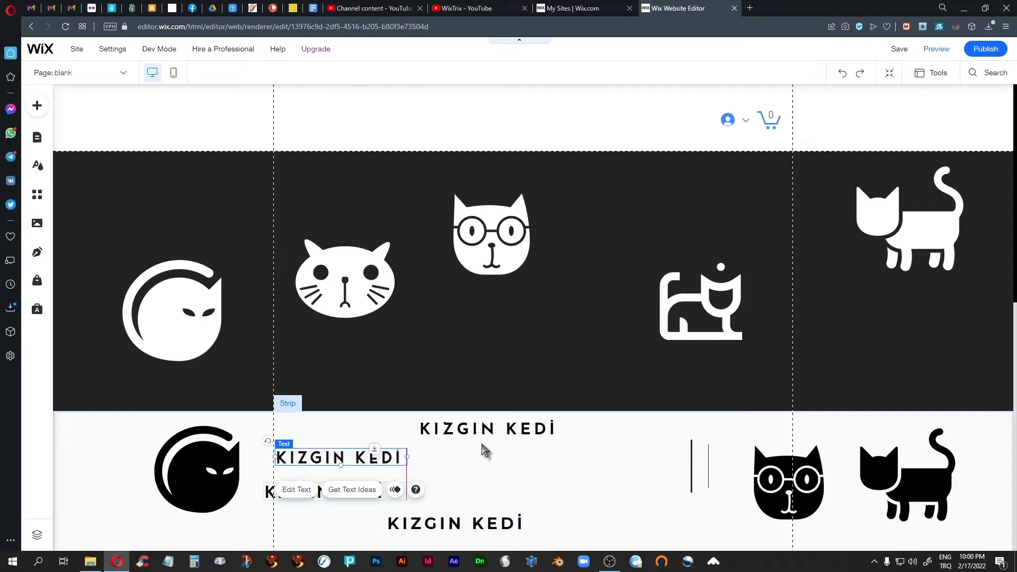
{"action": "left_click", "coordinate": [502, 431]}
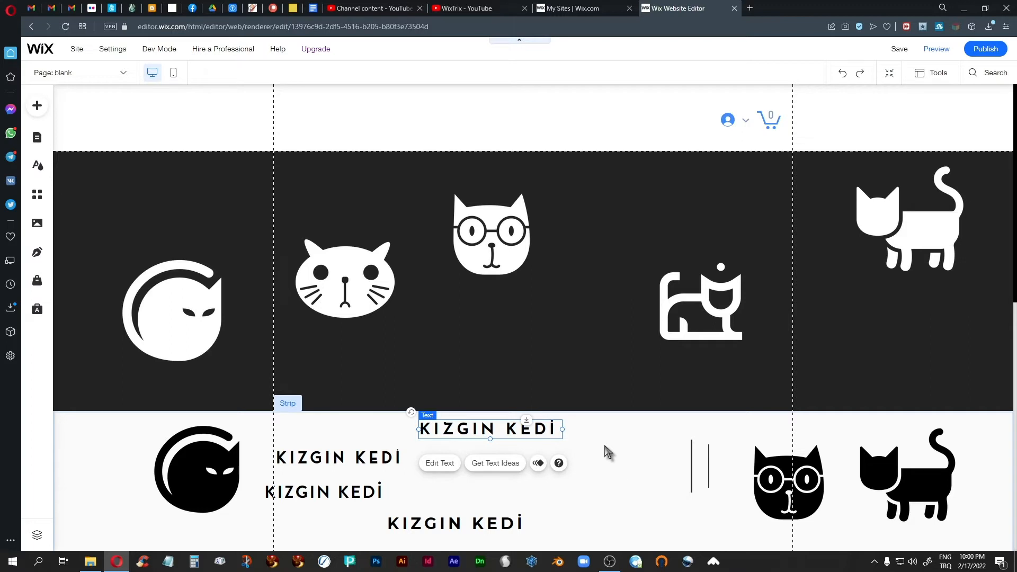
Enlarge the top heading's font to about 66 and widen its box to one line, about 582 px
{"action": "left_click", "coordinate": [435, 463]}
{"action": "left_click", "coordinate": [601, 304]}
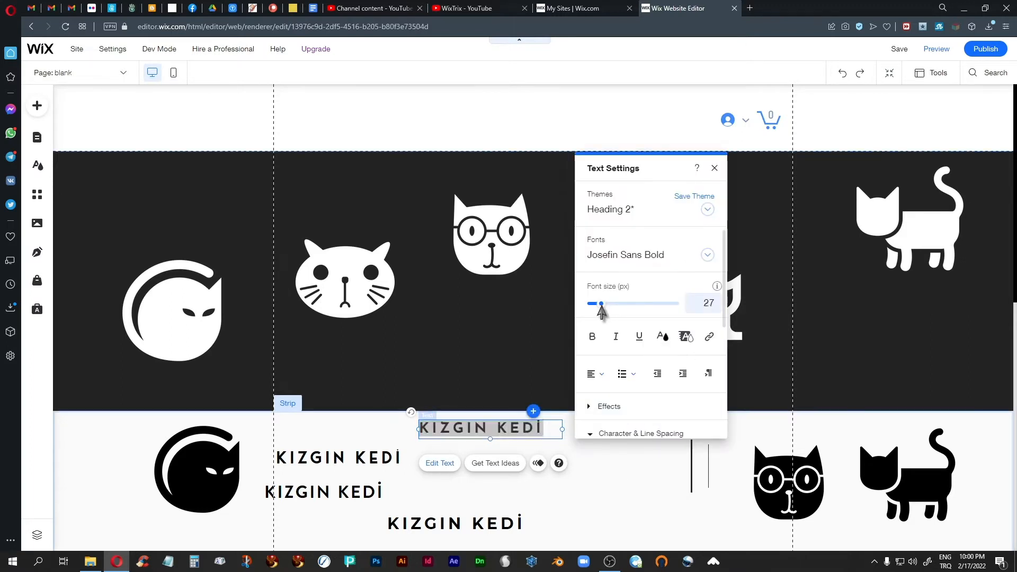
{"action": "left_click_drag", "start_coordinate": [601, 308], "coordinate": [621, 309]}
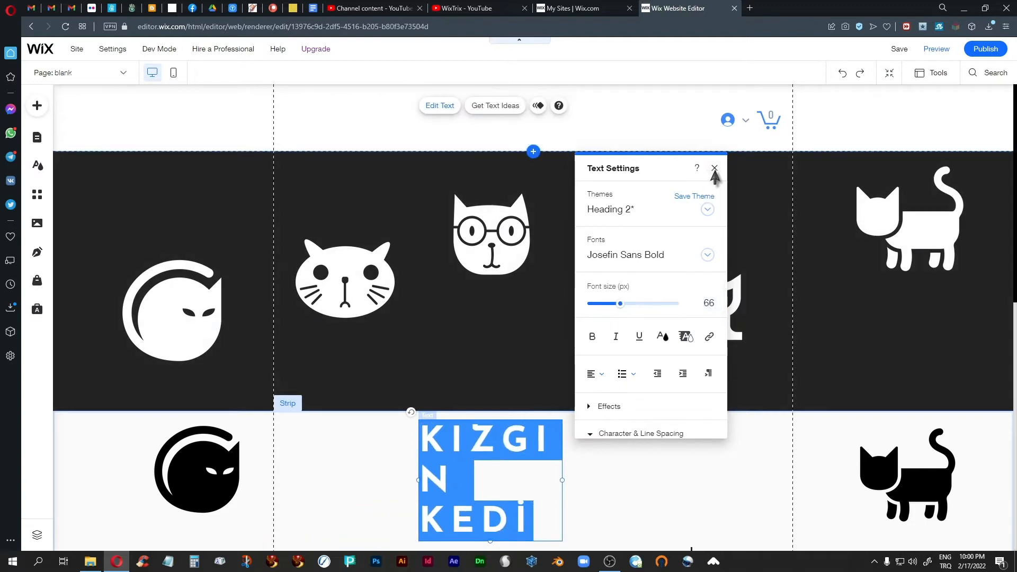
{"action": "left_click", "coordinate": [714, 168]}
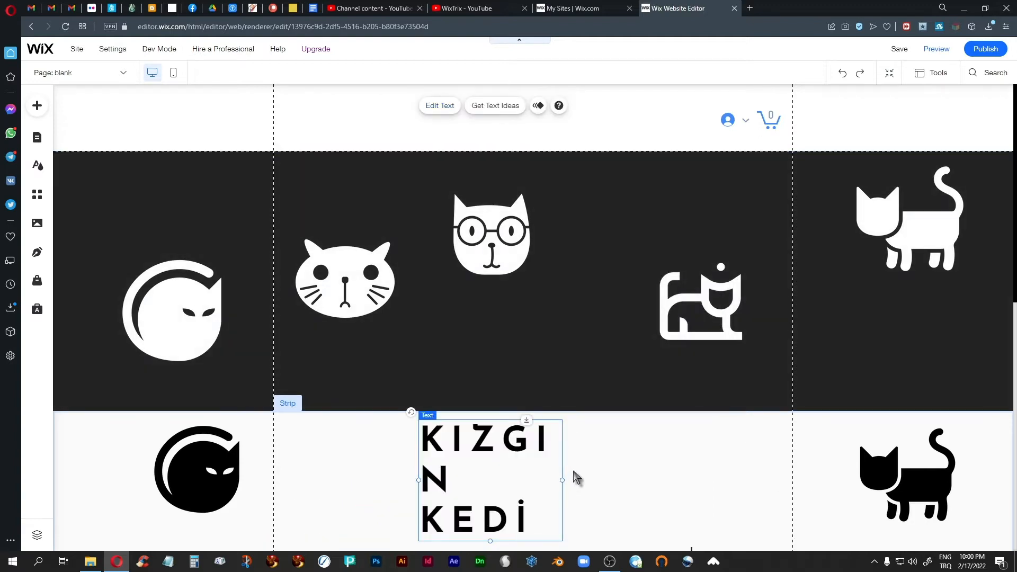
{"action": "left_click_drag", "start_coordinate": [562, 480], "coordinate": [727, 470]}
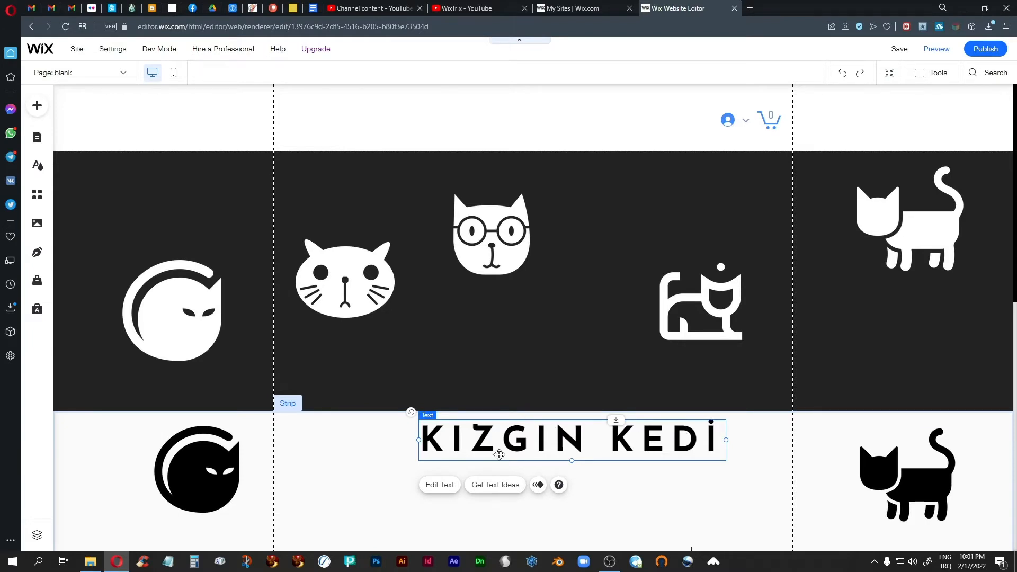
{"action": "scroll", "coordinate": [500, 504], "scroll_direction": "down", "scroll_amount": 3}
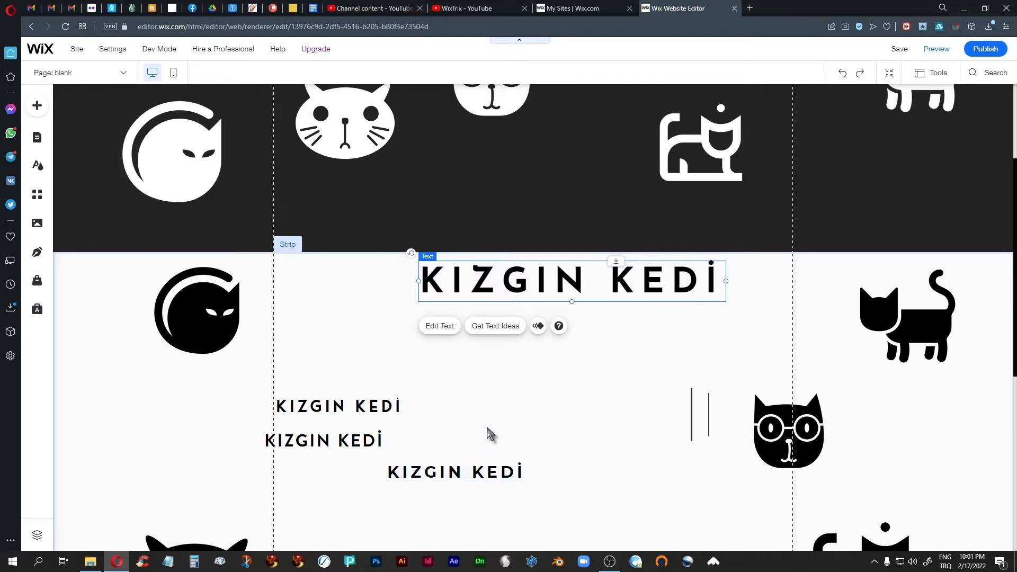
{"action": "scroll", "coordinate": [485, 423], "scroll_direction": "up", "scroll_amount": 2}
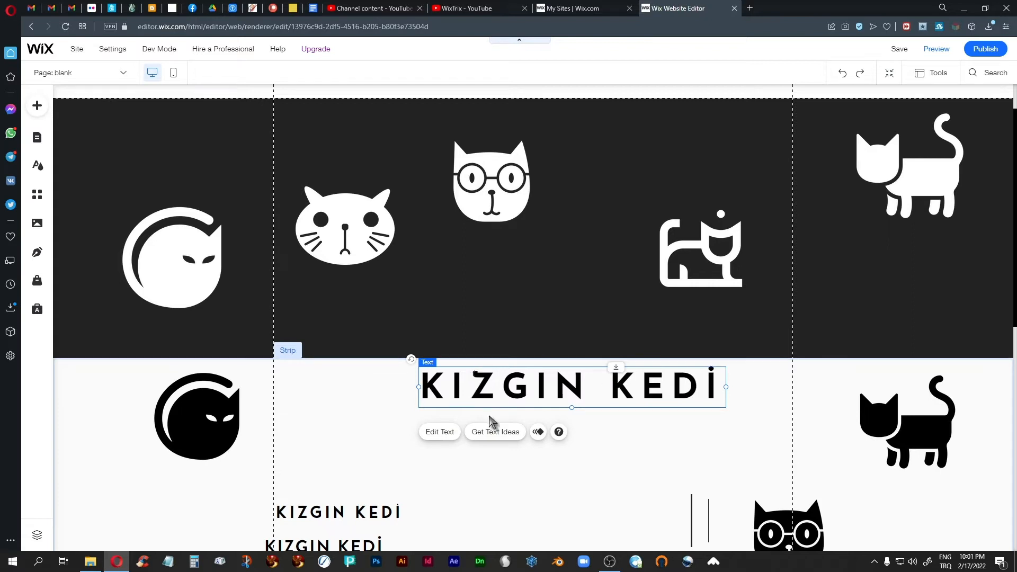
{"action": "scroll", "coordinate": [512, 477], "scroll_direction": "down", "scroll_amount": 2}
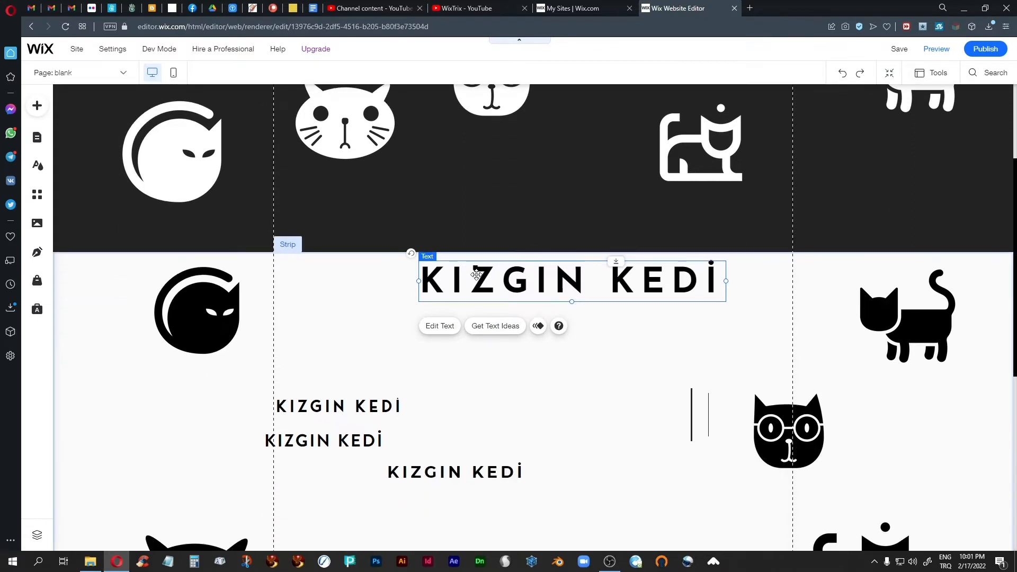
{"action": "scroll", "coordinate": [511, 389], "scroll_direction": "up", "scroll_amount": 2}
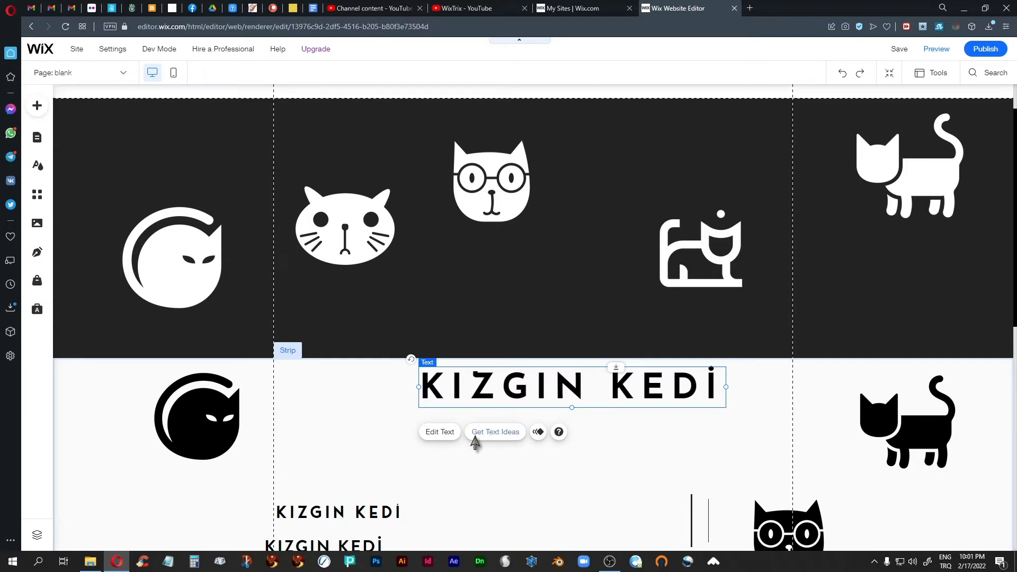
Duplicate the KIZGIN KEDİ heading below the original and set the copy in Bebas Neue Bold
{"action": "key", "text": "ctrl+d"}
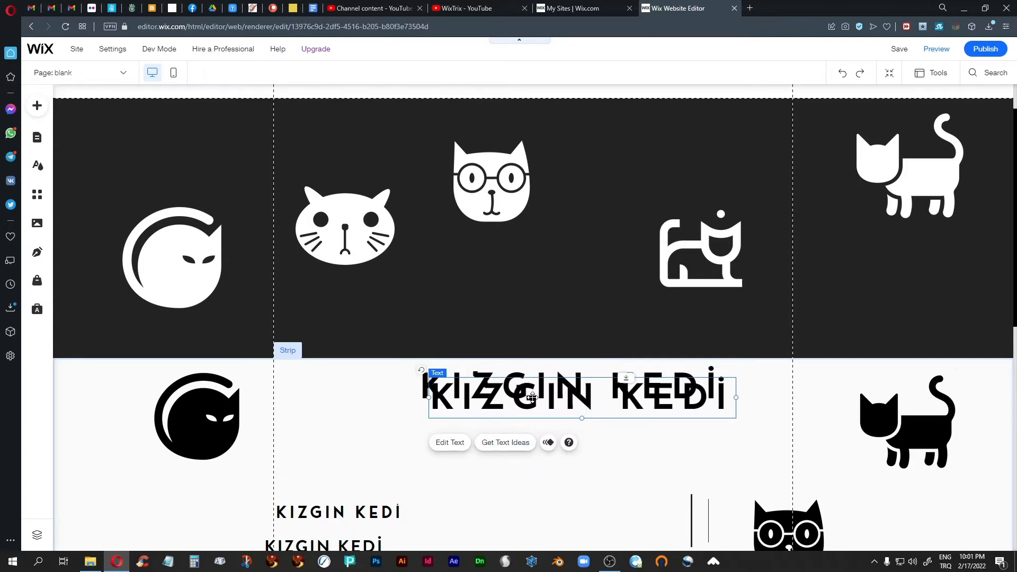
{"action": "left_click_drag", "start_coordinate": [532, 397], "coordinate": [515, 466]}
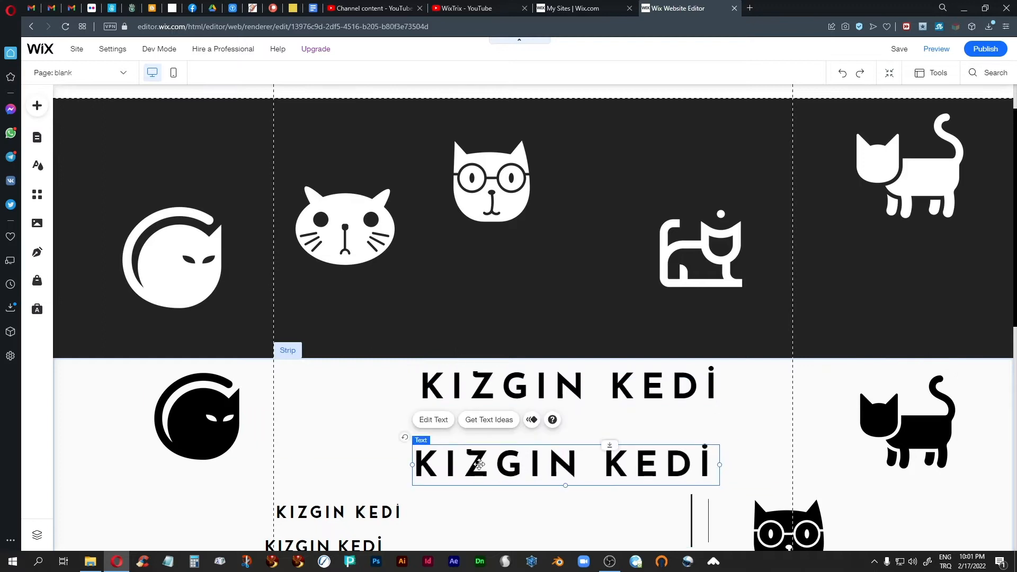
{"action": "left_click", "coordinate": [434, 420]}
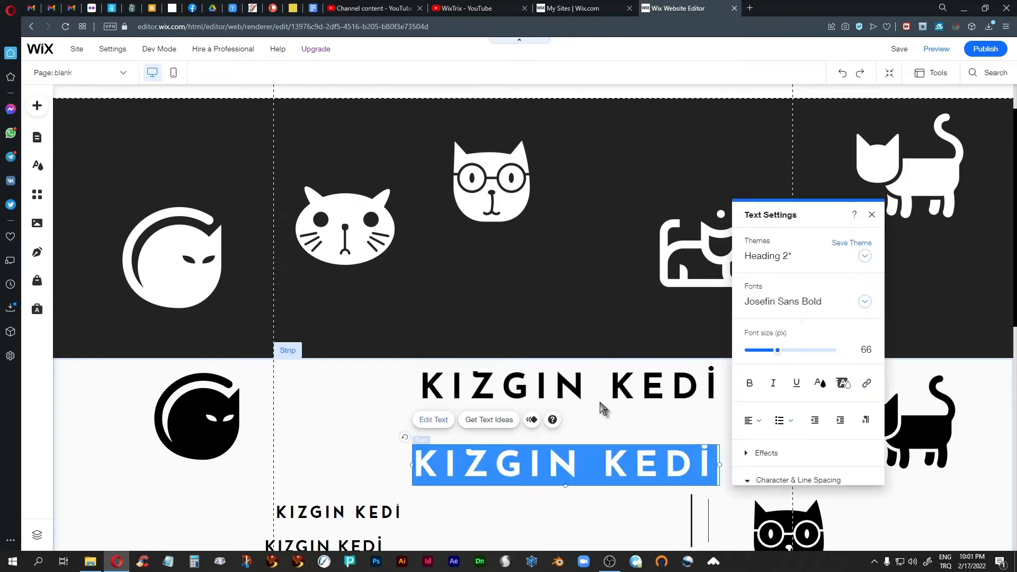
{"action": "left_click", "coordinate": [793, 303]}
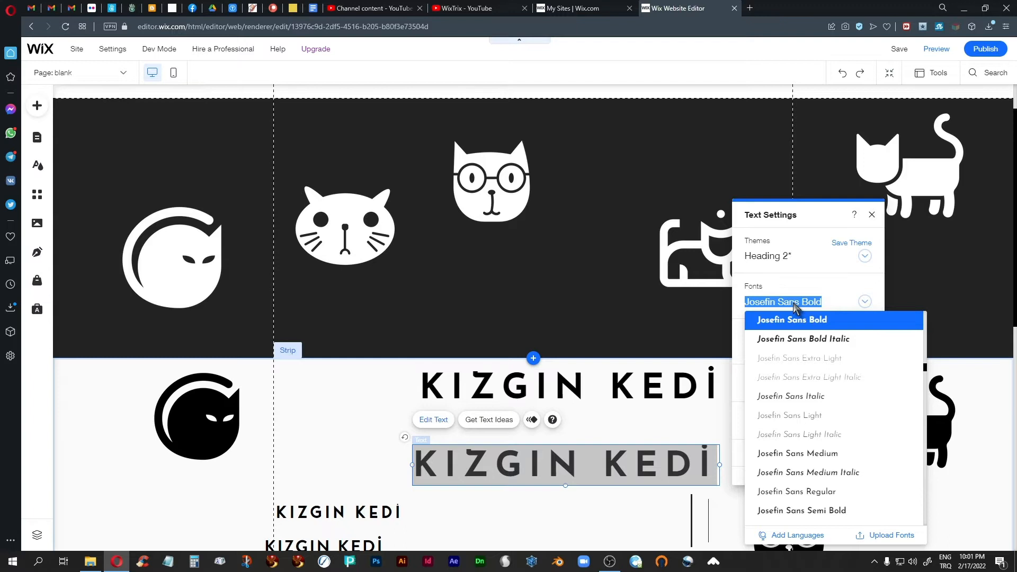
{"action": "type", "text": "Beb"}
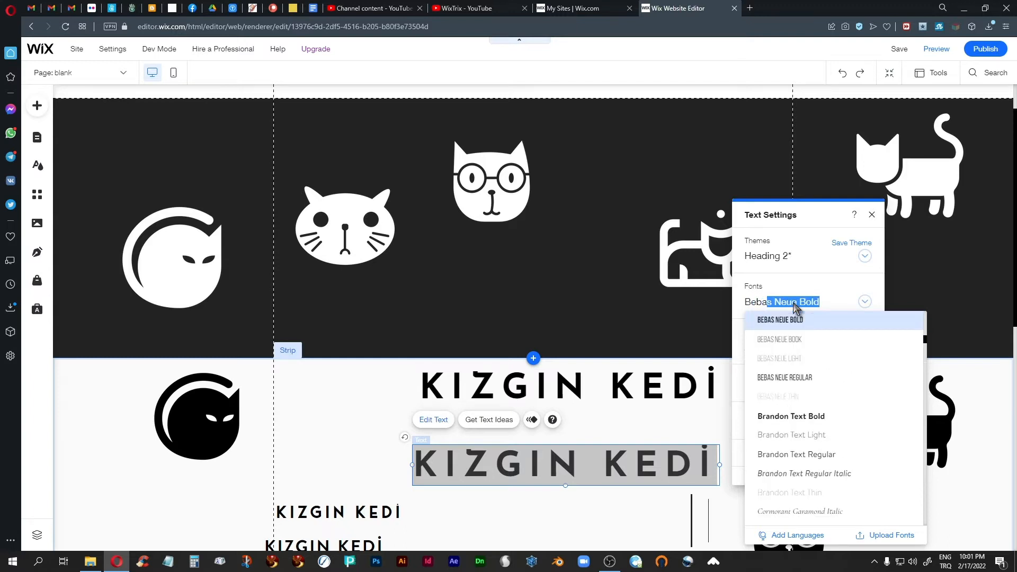
{"action": "type", "text": "a"}
{"action": "left_click", "coordinate": [795, 321]}
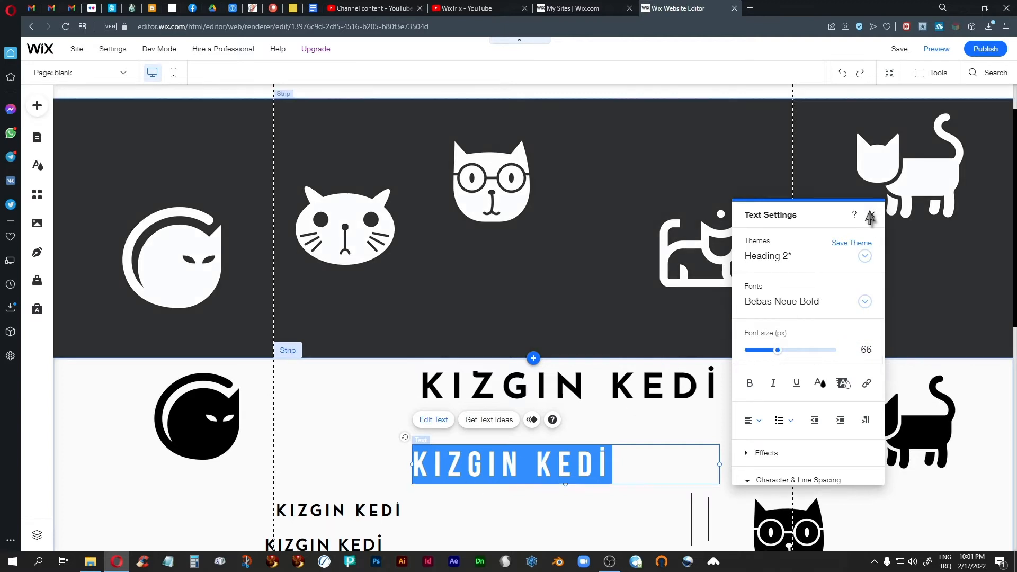
Narrow the Bebas Neue copy's text box to fit its text
{"action": "left_click", "coordinate": [871, 215]}
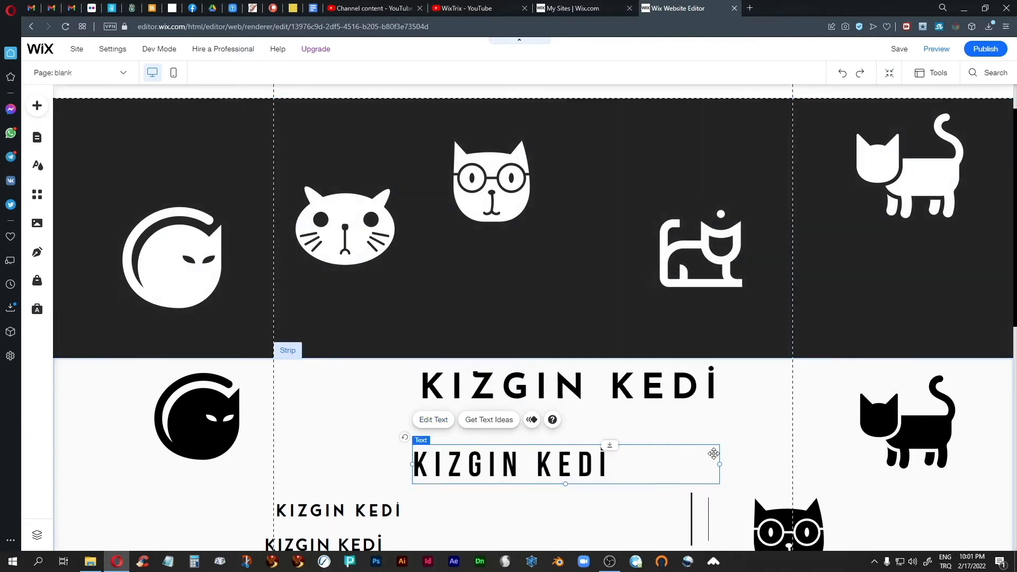
{"action": "left_click_drag", "start_coordinate": [719, 466], "coordinate": [615, 466]}
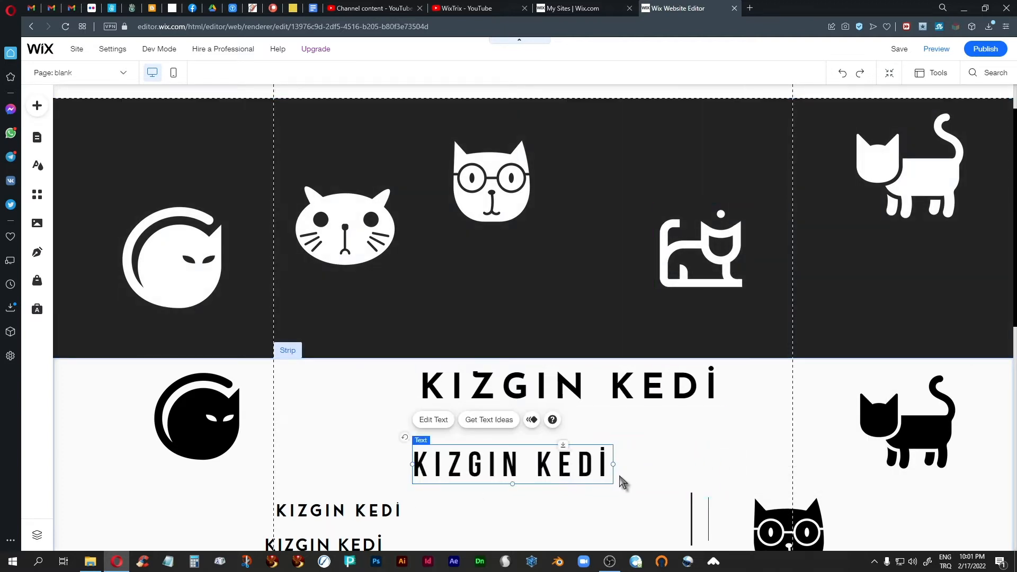
{"action": "left_click", "coordinate": [666, 441]}
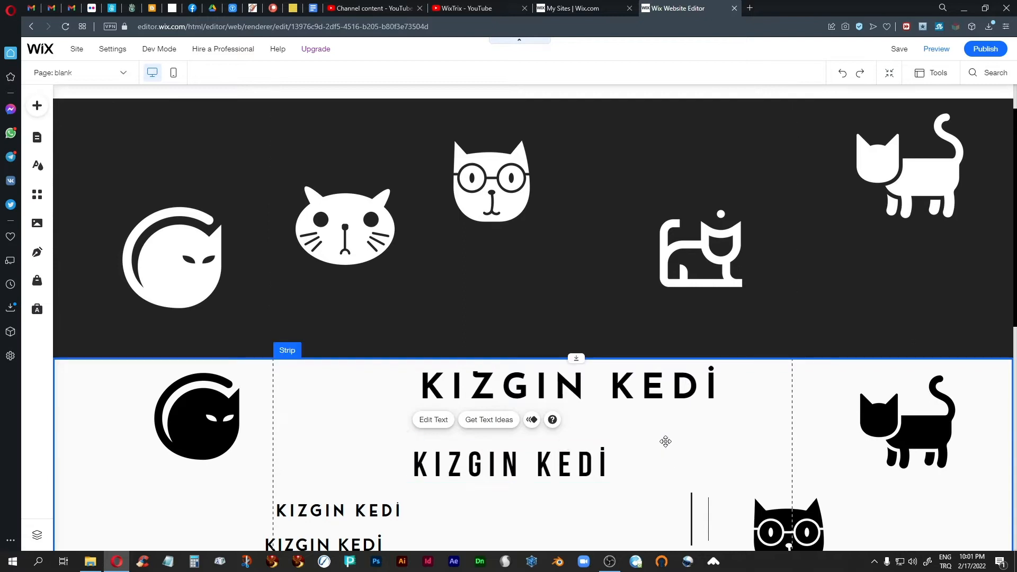
{"action": "left_click", "coordinate": [199, 436]}
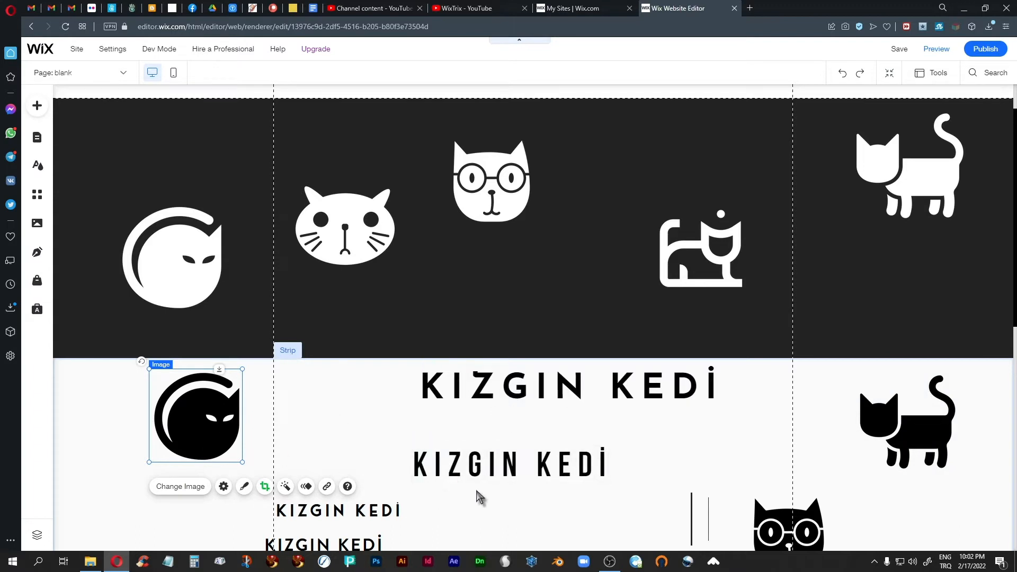
Move the two spare KIZGIN KEDİ headings out of the way, down and to the right
{"action": "left_click", "coordinate": [357, 512]}
{"action": "left_click_drag", "start_coordinate": [357, 512], "coordinate": [854, 384]}
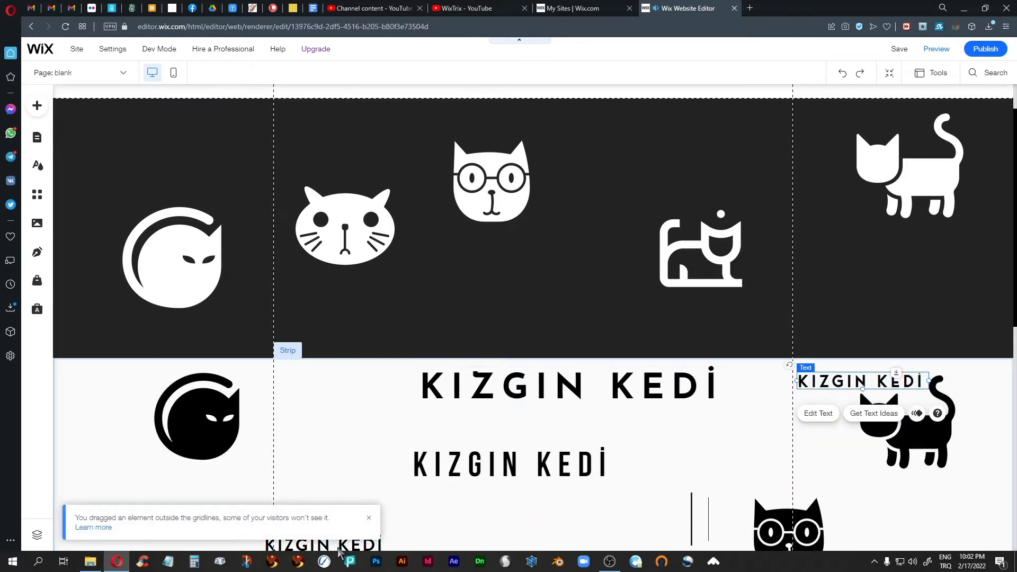
{"action": "scroll", "coordinate": [440, 517], "scroll_direction": "down", "scroll_amount": 3}
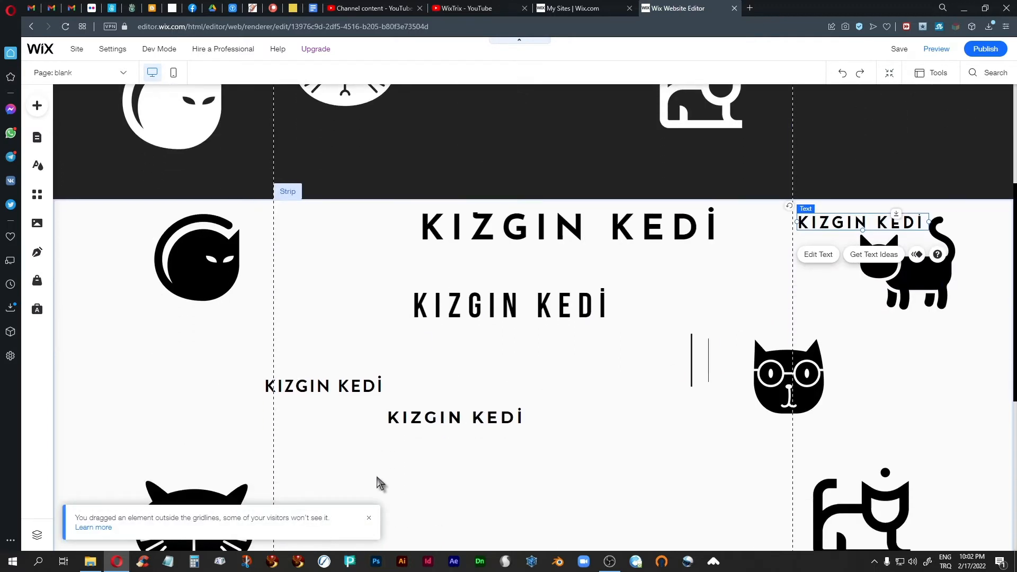
{"action": "left_click_drag", "start_coordinate": [321, 389], "coordinate": [667, 452]}
Place the black cat icon beside the Bebas Neue heading and shrink it to about 124×124 px
{"action": "left_click", "coordinate": [180, 272]}
{"action": "left_click_drag", "start_coordinate": [200, 271], "coordinate": [352, 315]}
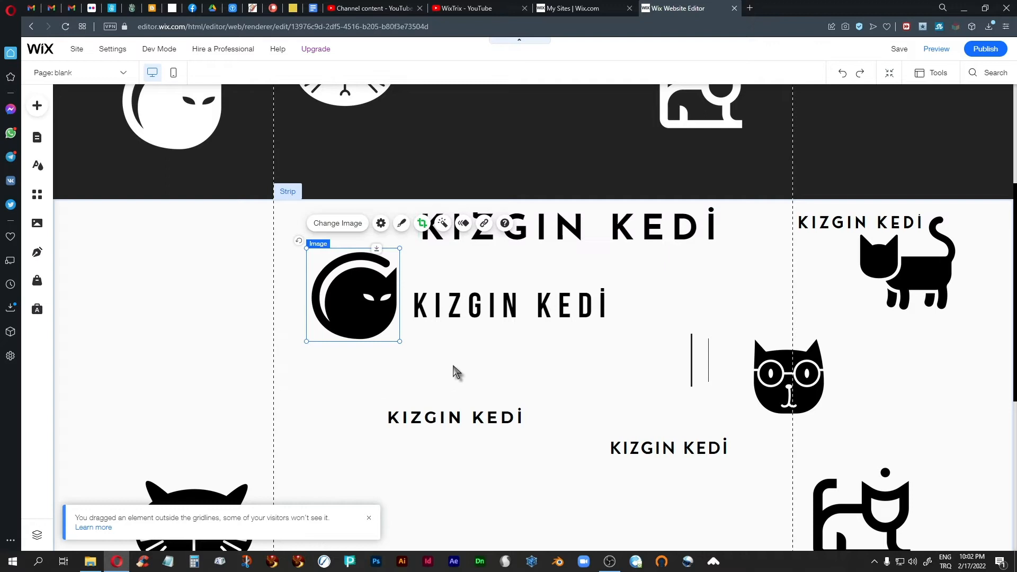
{"action": "scroll", "coordinate": [450, 373], "scroll_direction": "up", "scroll_amount": 2}
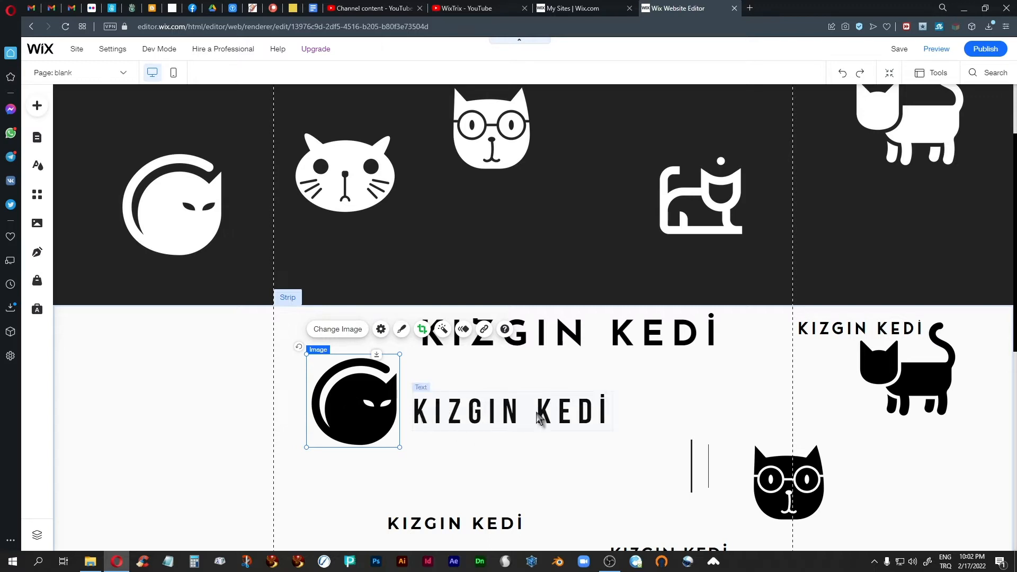
{"action": "left_click", "coordinate": [459, 415]}
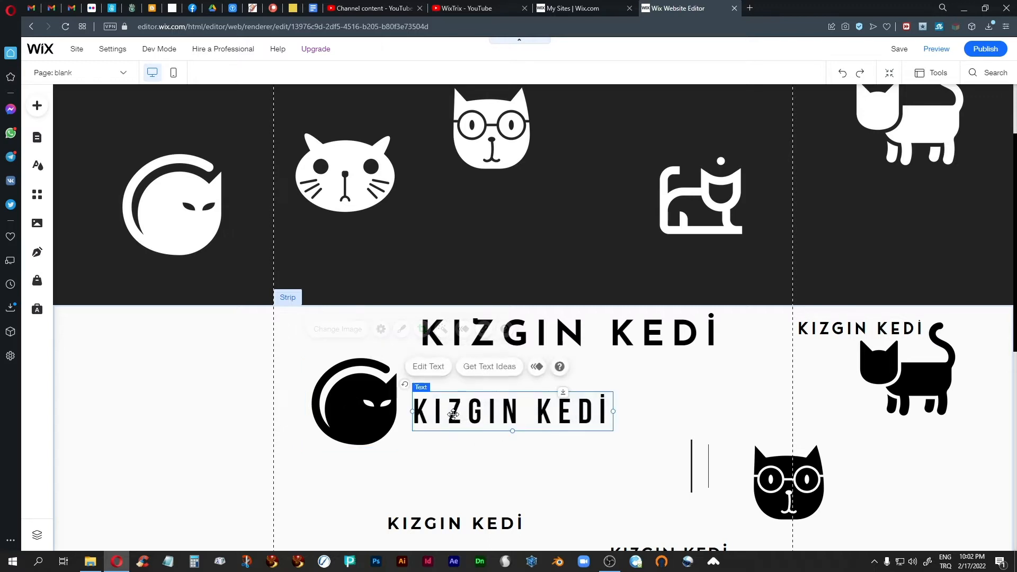
{"action": "left_click_drag", "start_coordinate": [459, 415], "coordinate": [454, 410]}
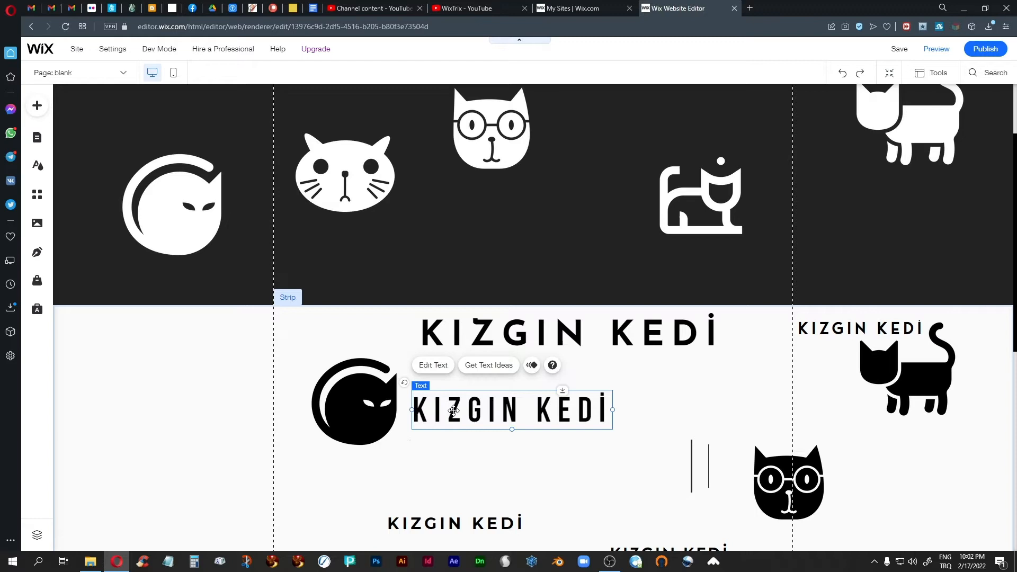
{"action": "left_click", "coordinate": [356, 416]}
{"action": "left_click_drag", "start_coordinate": [399, 354], "coordinate": [374, 382]}
{"action": "left_click_drag", "start_coordinate": [336, 420], "coordinate": [369, 407]}
{"action": "scroll", "coordinate": [311, 418], "scroll_direction": "up", "scroll_amount": 2}
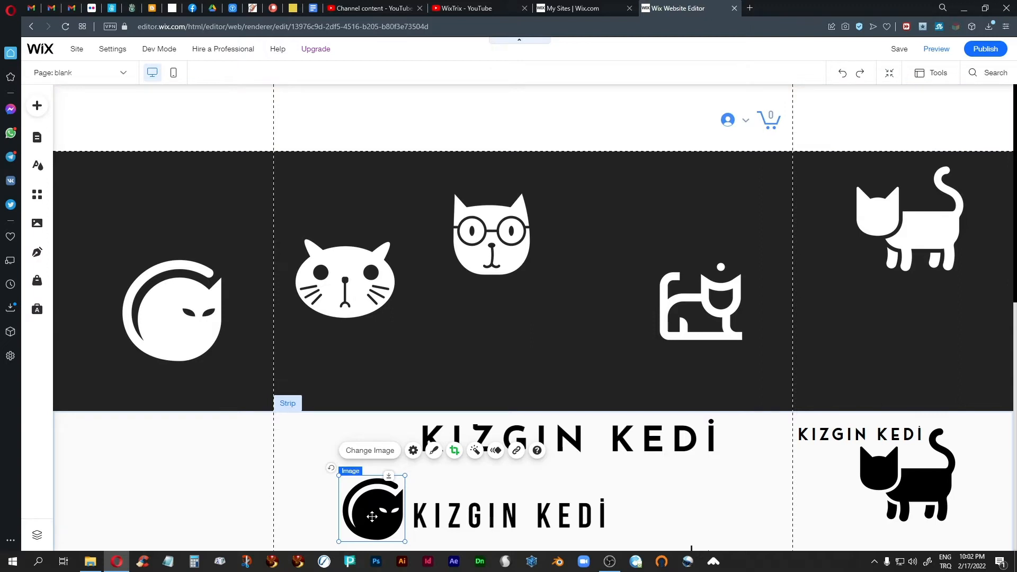
Move the cat icon and KIZGIN KEDİ text together into the header, then back to the lower strip
{"action": "left_click", "coordinate": [470, 531], "text": "shift"}
{"action": "left_click_drag", "start_coordinate": [388, 522], "coordinate": [340, 115]}
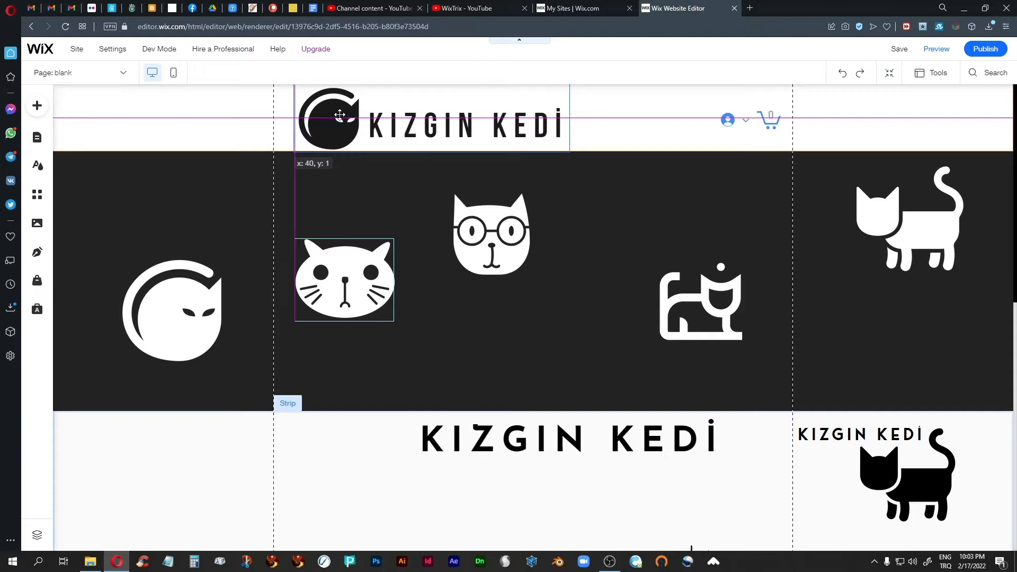
{"action": "left_click_drag", "start_coordinate": [340, 114], "coordinate": [336, 116]}
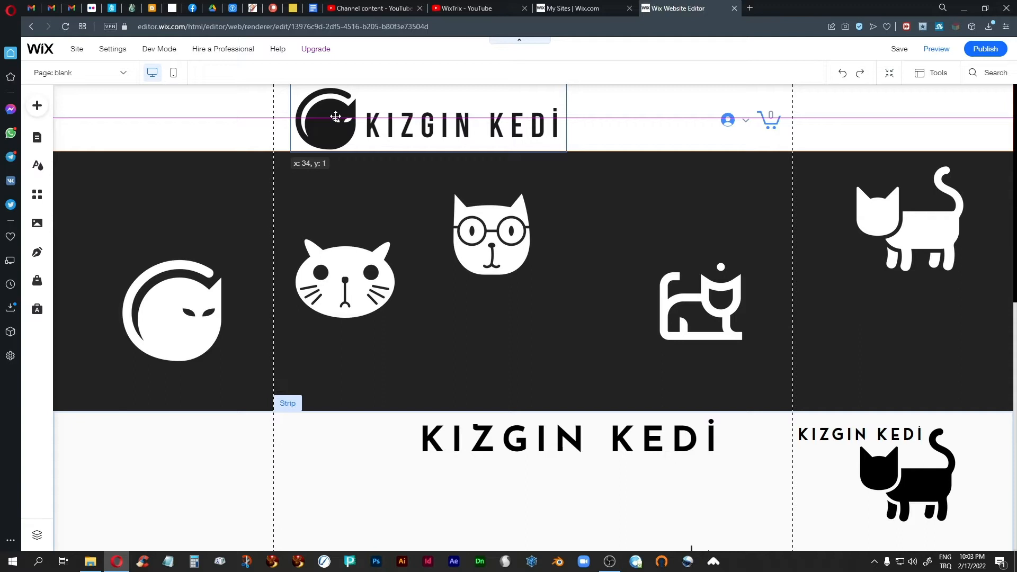
{"action": "left_click_drag", "start_coordinate": [336, 116], "coordinate": [346, 498]}
{"action": "left_click", "coordinate": [243, 479]}
{"action": "left_click", "coordinate": [342, 497]}
Reduce the Bebas Neue text to 45 px, tighten its box, and move it into the header by the cat
{"action": "left_click", "coordinate": [471, 494]}
{"action": "double_click", "coordinate": [472, 494]}
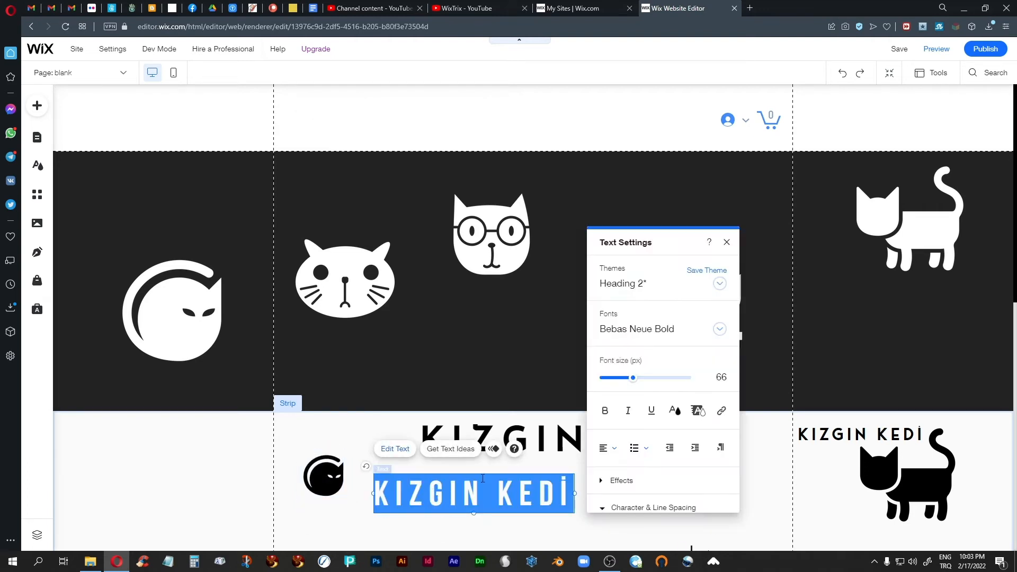
{"action": "left_click_drag", "start_coordinate": [634, 379], "coordinate": [623, 387]}
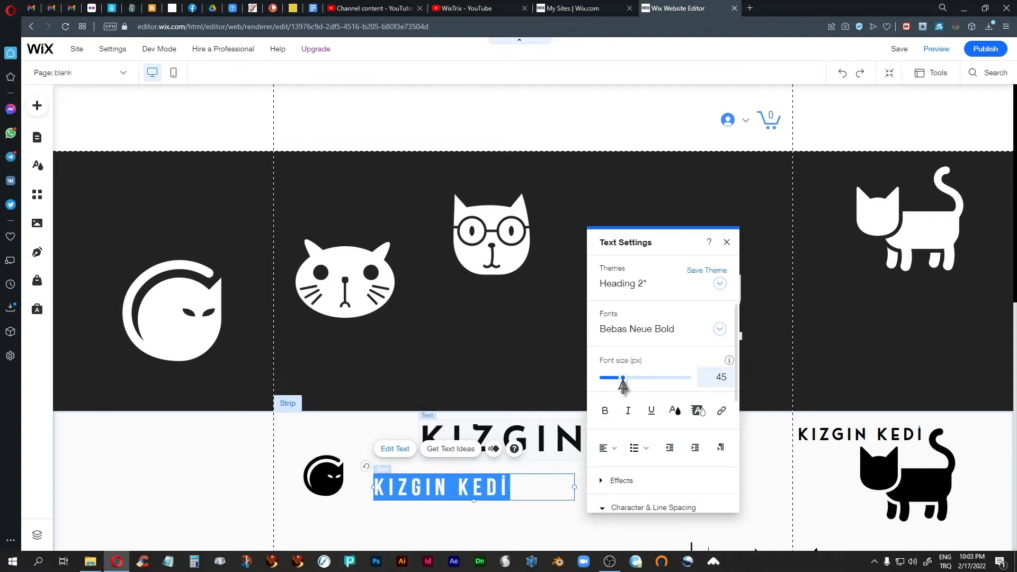
{"action": "left_click", "coordinate": [727, 242]}
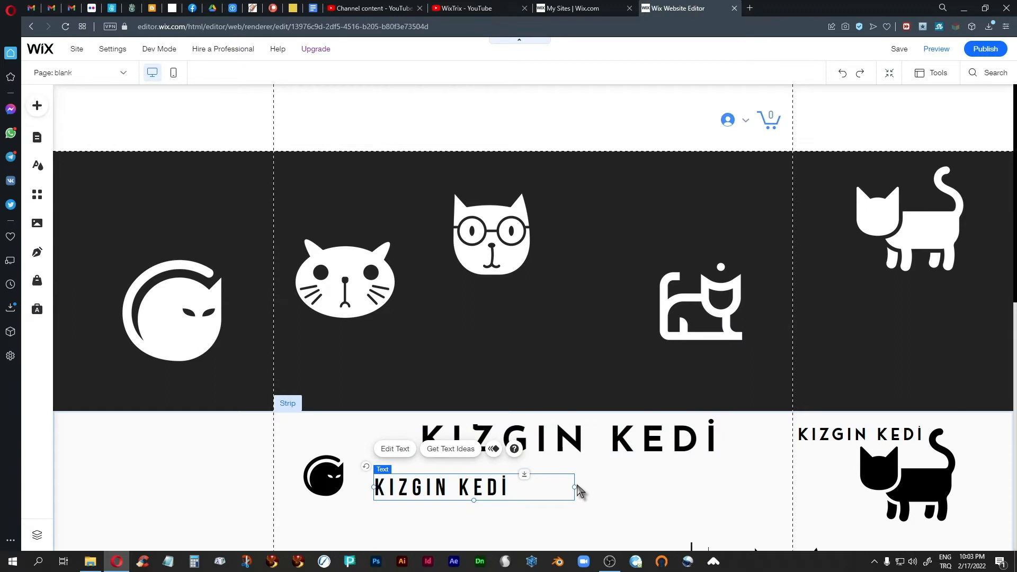
{"action": "left_click_drag", "start_coordinate": [575, 487], "coordinate": [512, 487]}
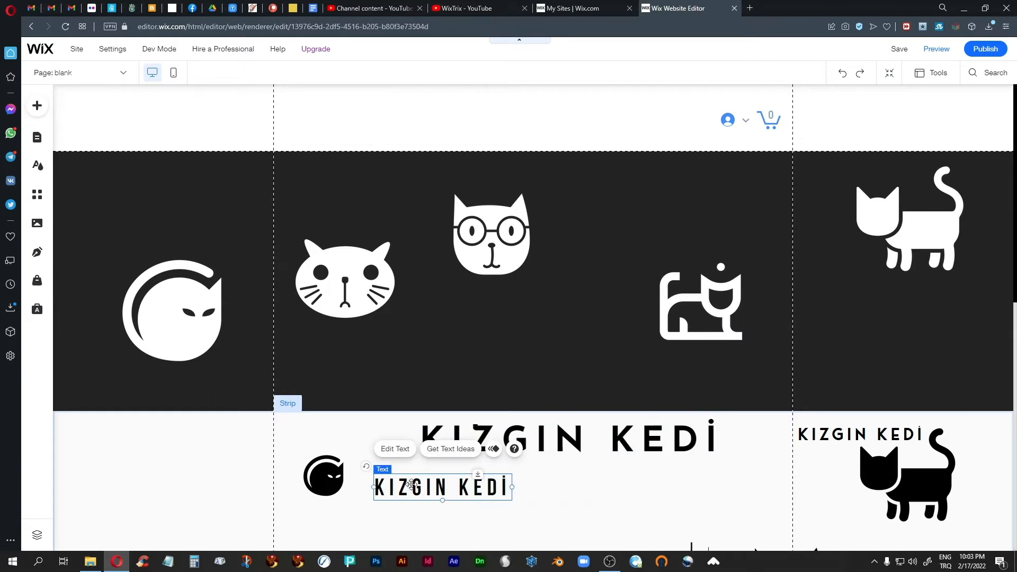
{"action": "left_click_drag", "start_coordinate": [412, 484], "coordinate": [387, 123]}
{"action": "left_click", "coordinate": [327, 496], "text": "shift"}
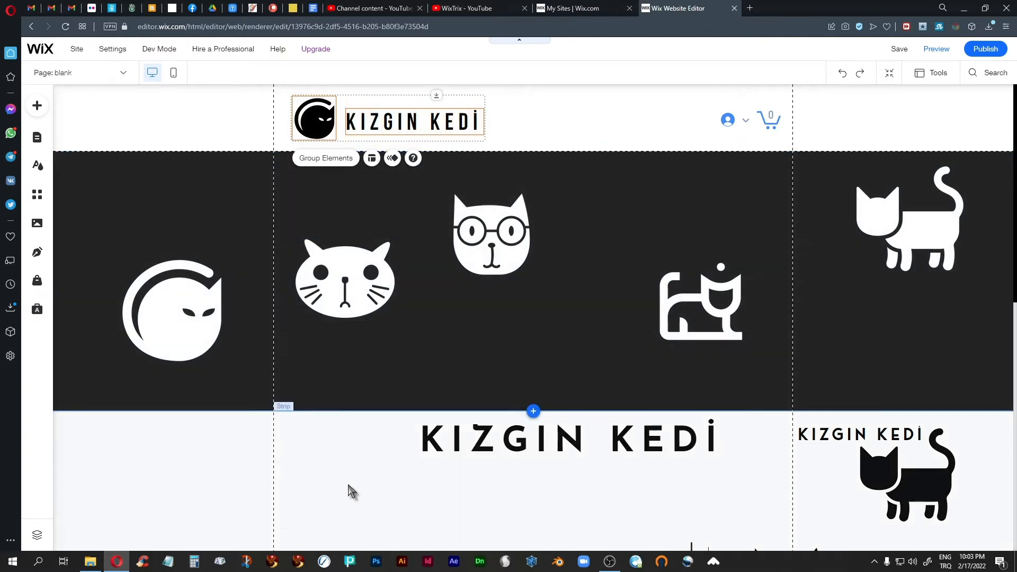
{"action": "left_click", "coordinate": [347, 445]}
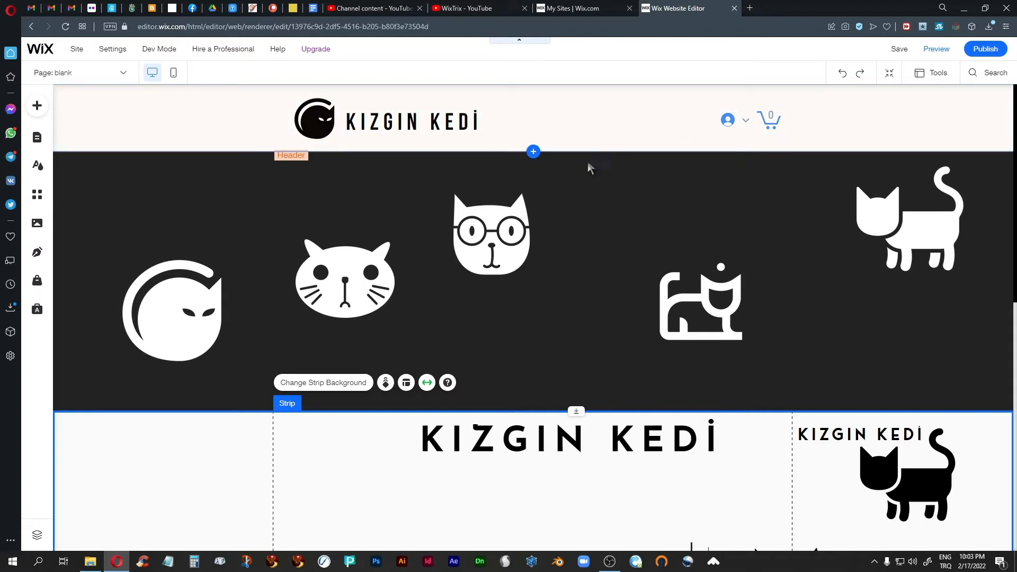
{"action": "left_click", "coordinate": [578, 132]}
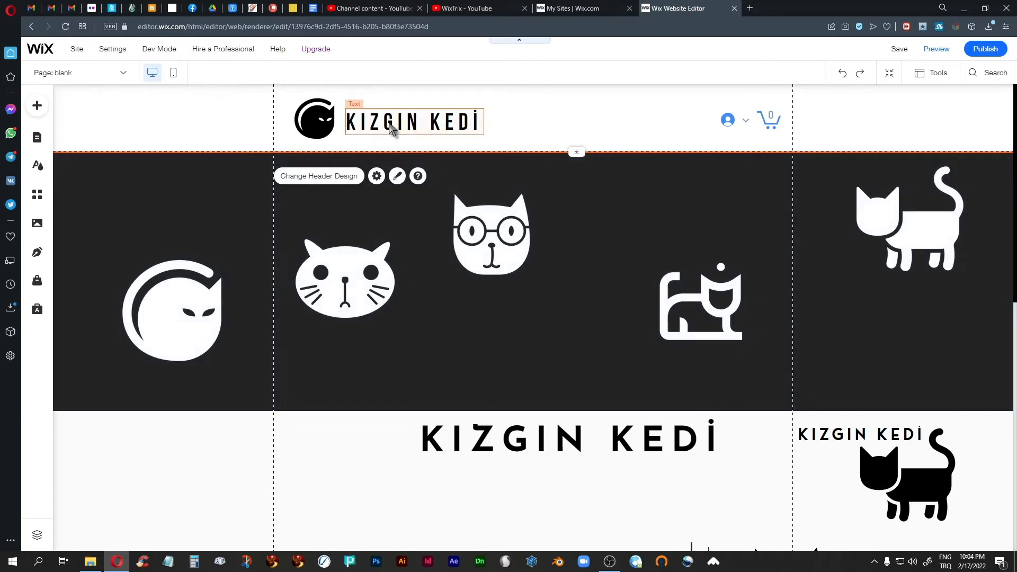
{"action": "left_click", "coordinate": [390, 127]}
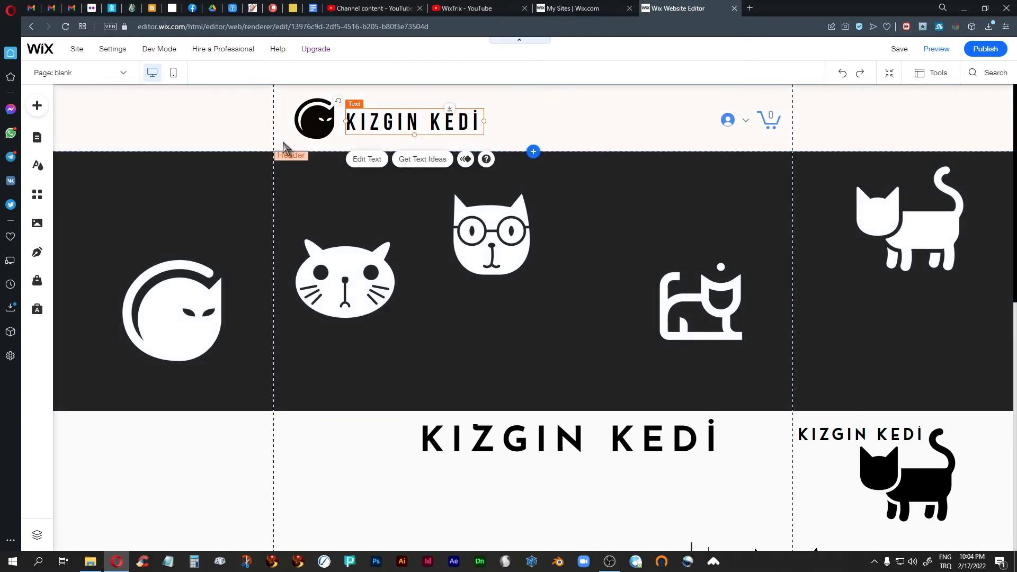
{"action": "left_click", "coordinate": [310, 125], "text": "shift"}
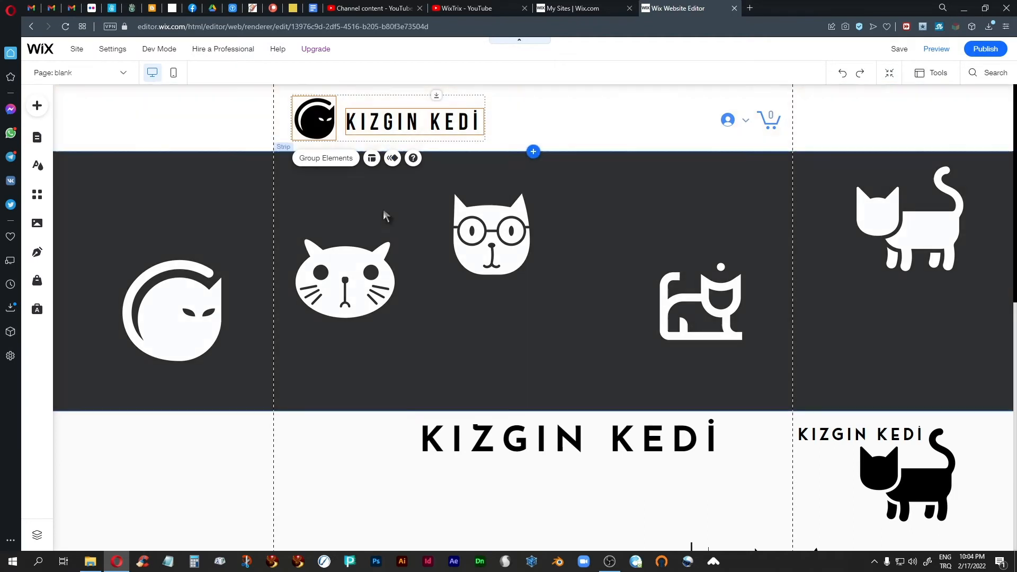
{"action": "left_click", "coordinate": [401, 213]}
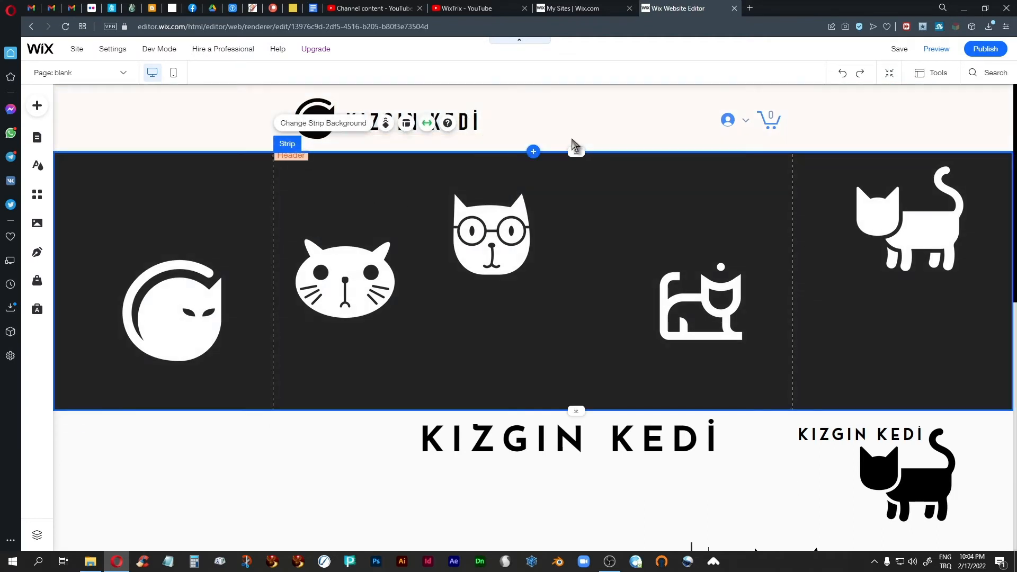
{"action": "key", "text": "ctrl+plus"}
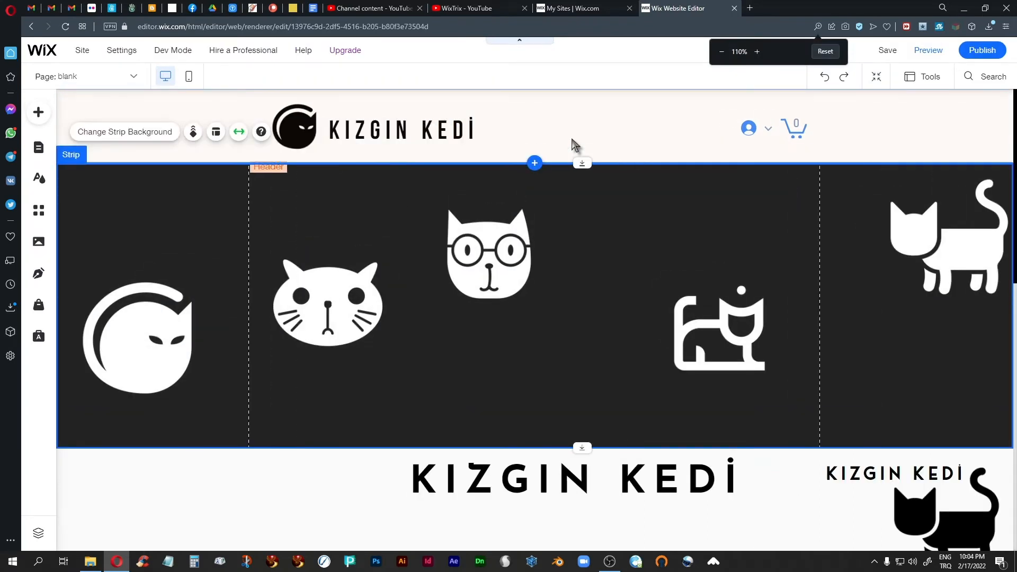
{"action": "key", "text": "ctrl+plus"}
{"action": "key", "text": "ctrl+plus"}
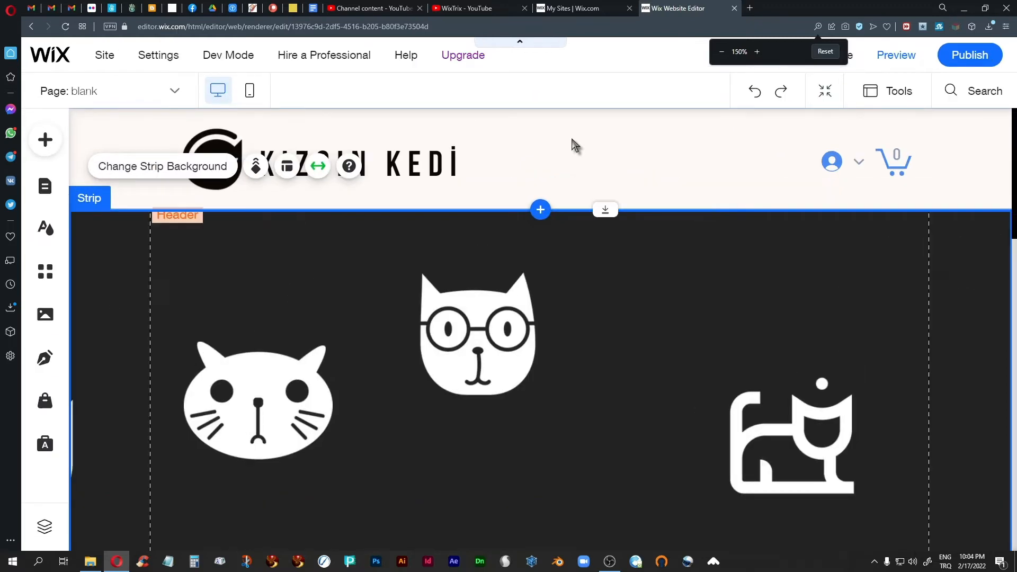
{"action": "left_click", "coordinate": [804, 147]}
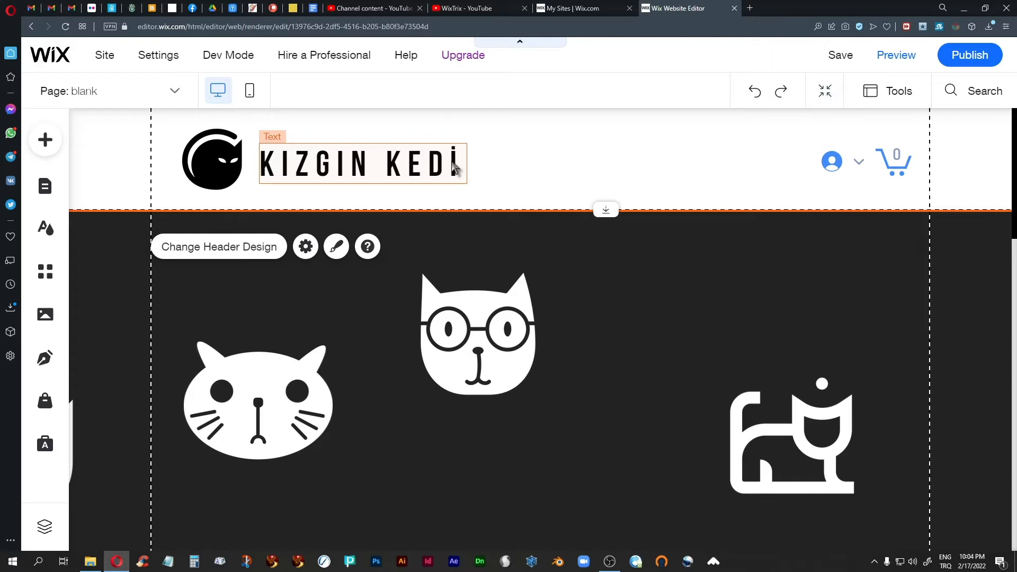
{"action": "key", "text": "ctrl+0"}
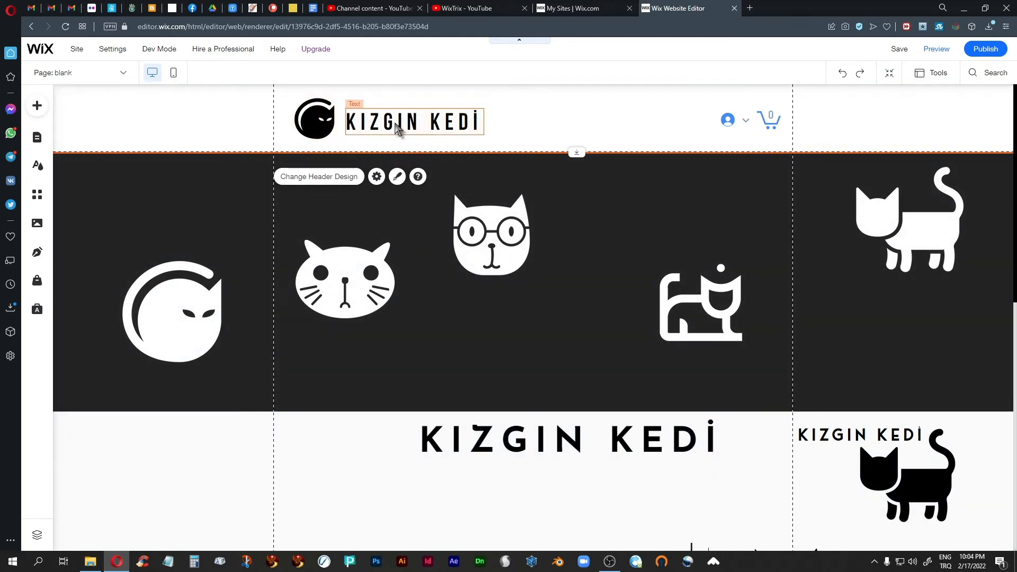
Nudge the header text right and drag the thin vertical line up from the lower section
{"action": "left_click", "coordinate": [395, 122]}
{"action": "key", "text": "Right"}
{"action": "key", "text": "Right"}
{"action": "key", "text": "Right"}
{"action": "key", "text": "Right"}
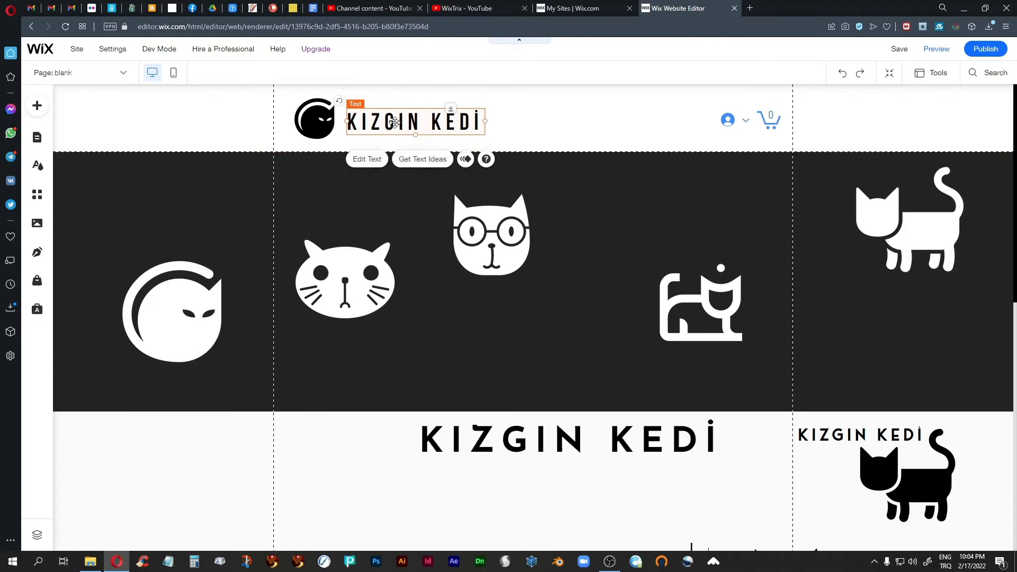
{"action": "scroll", "coordinate": [316, 447], "scroll_direction": "down", "scroll_amount": 2}
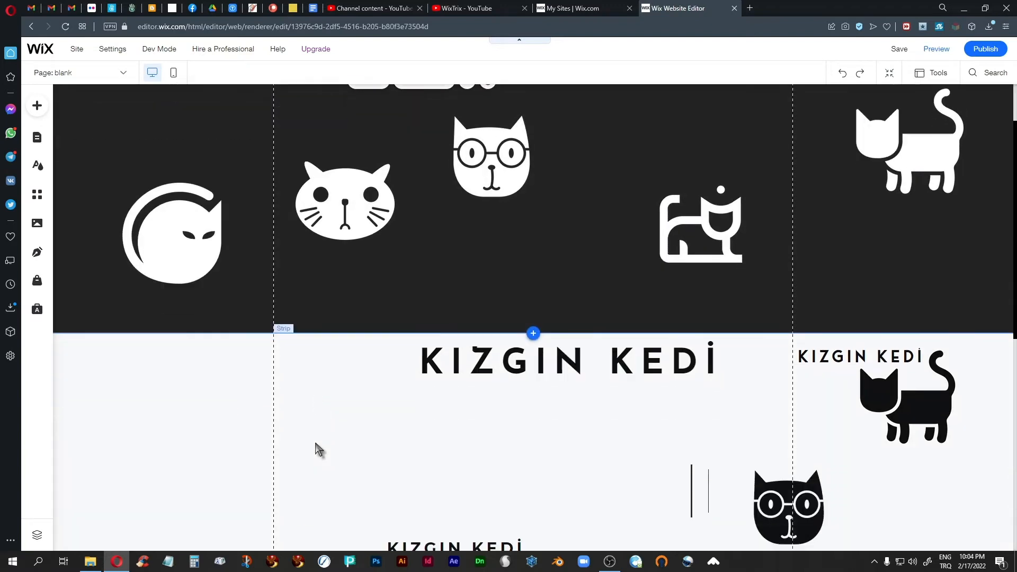
{"action": "left_click", "coordinate": [693, 465]}
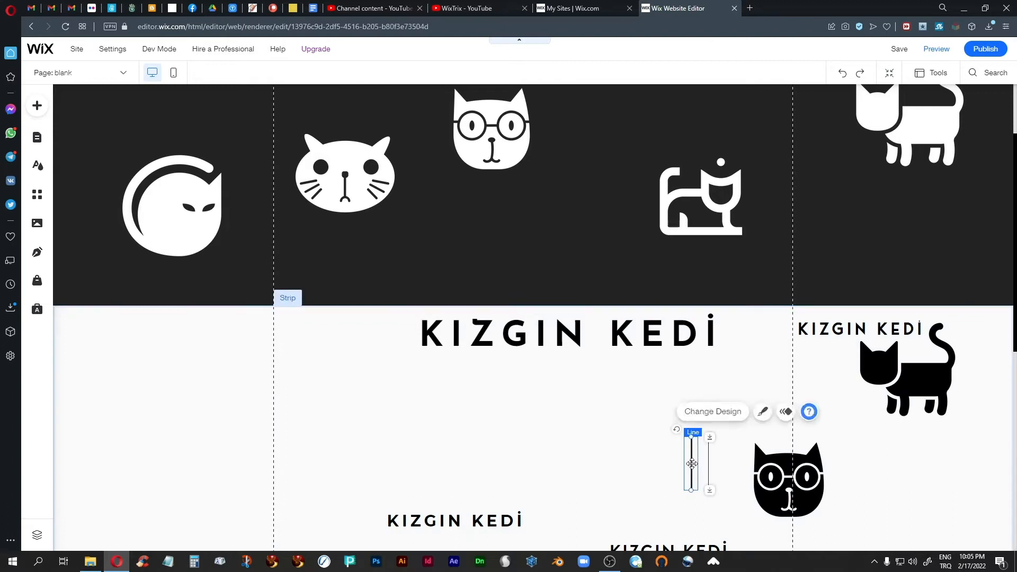
{"action": "left_click_drag", "start_coordinate": [691, 465], "coordinate": [424, 148]}
{"action": "scroll", "coordinate": [492, 305], "scroll_direction": "up", "scroll_amount": 2}
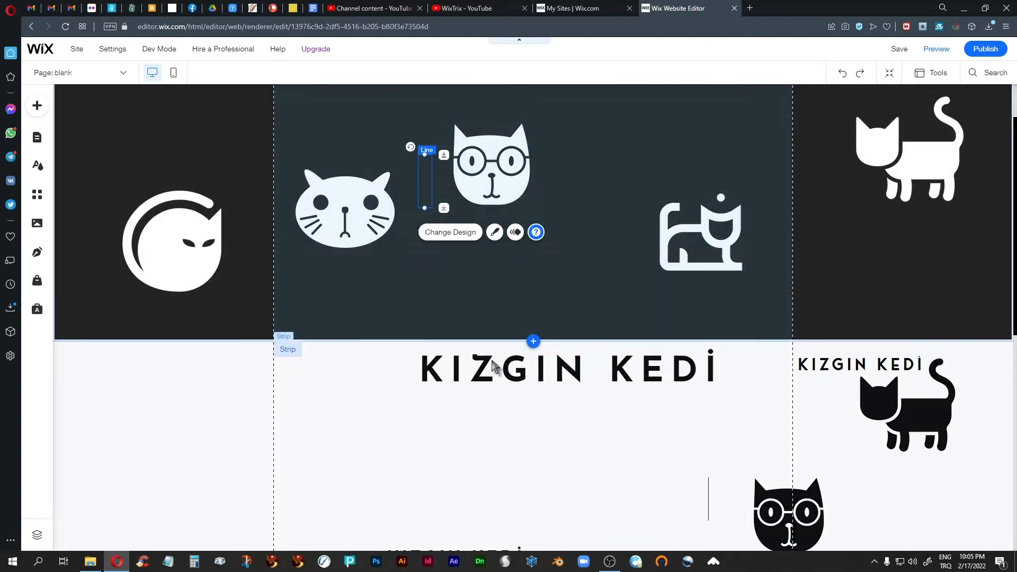
{"action": "left_click_drag", "start_coordinate": [424, 246], "coordinate": [496, 120]}
Place the vertical line in the header next to the KIZGIN KEDİ text
{"action": "left_click", "coordinate": [424, 282]}
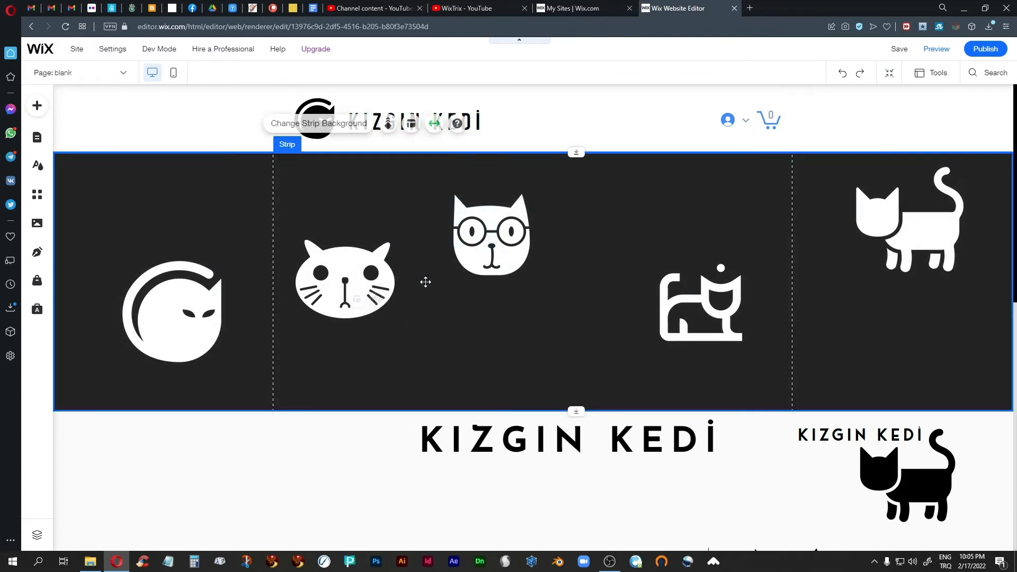
{"action": "left_click", "coordinate": [424, 260]}
{"action": "left_click_drag", "start_coordinate": [424, 260], "coordinate": [516, 114]}
{"action": "left_click", "coordinate": [423, 306]}
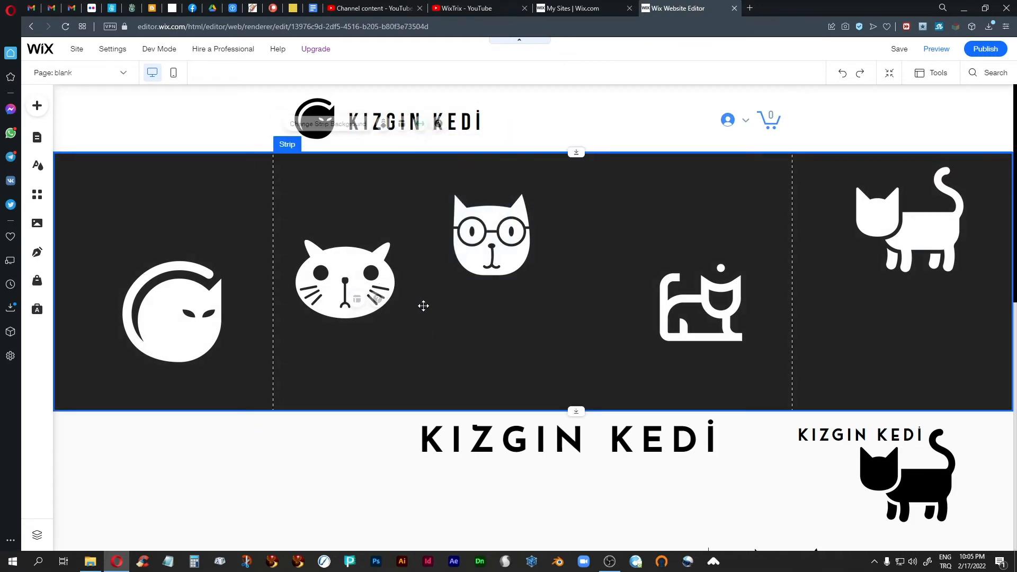
{"action": "left_click", "coordinate": [423, 260]}
{"action": "left_click_drag", "start_coordinate": [426, 254], "coordinate": [341, 101]}
Position the divider line between the cat icon and KIZGIN KEDİ, shifting the text slightly right
{"action": "left_click", "coordinate": [342, 125]}
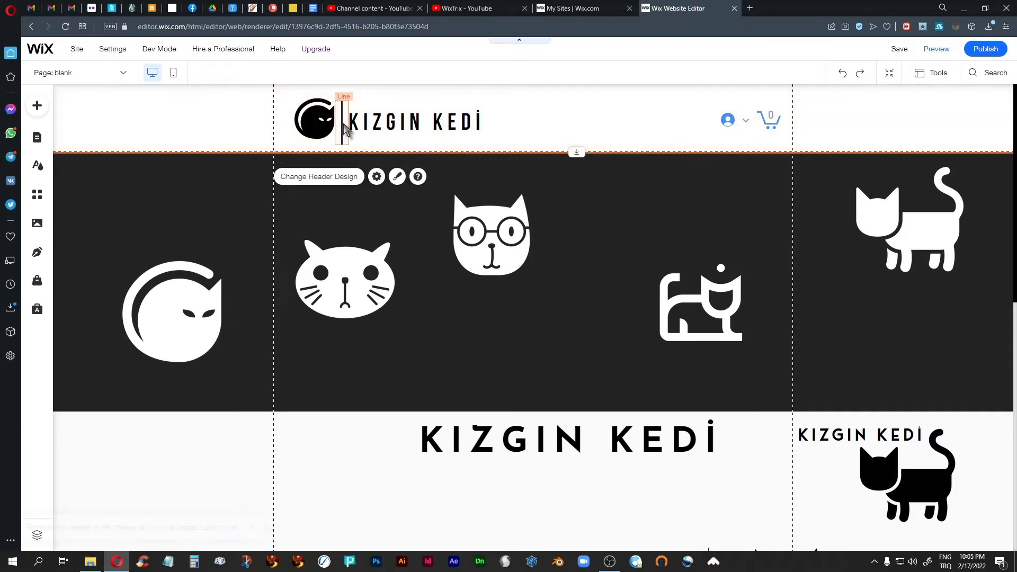
{"action": "left_click_drag", "start_coordinate": [343, 125], "coordinate": [392, 119]}
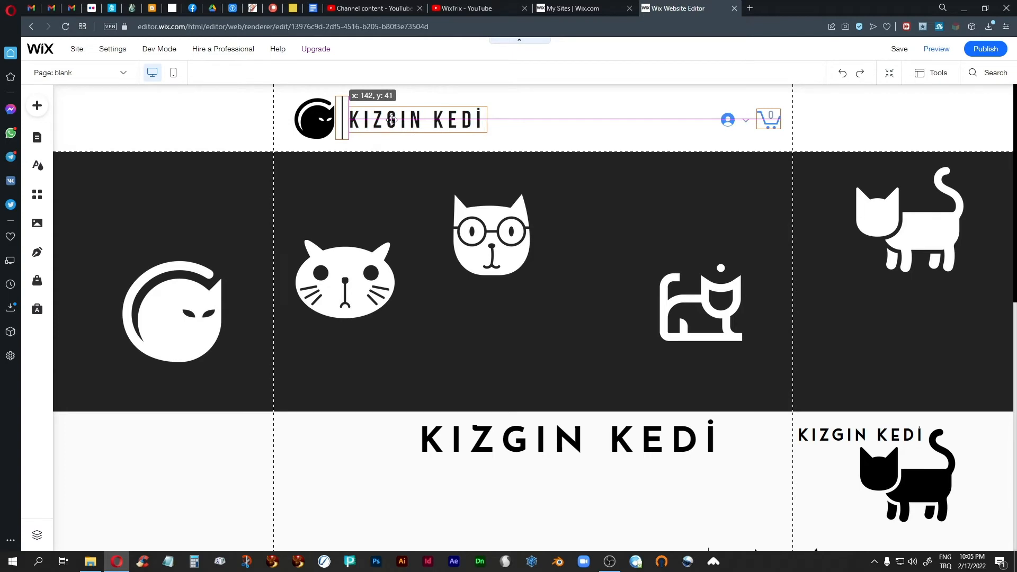
{"action": "left_click_drag", "start_coordinate": [393, 119], "coordinate": [399, 119]}
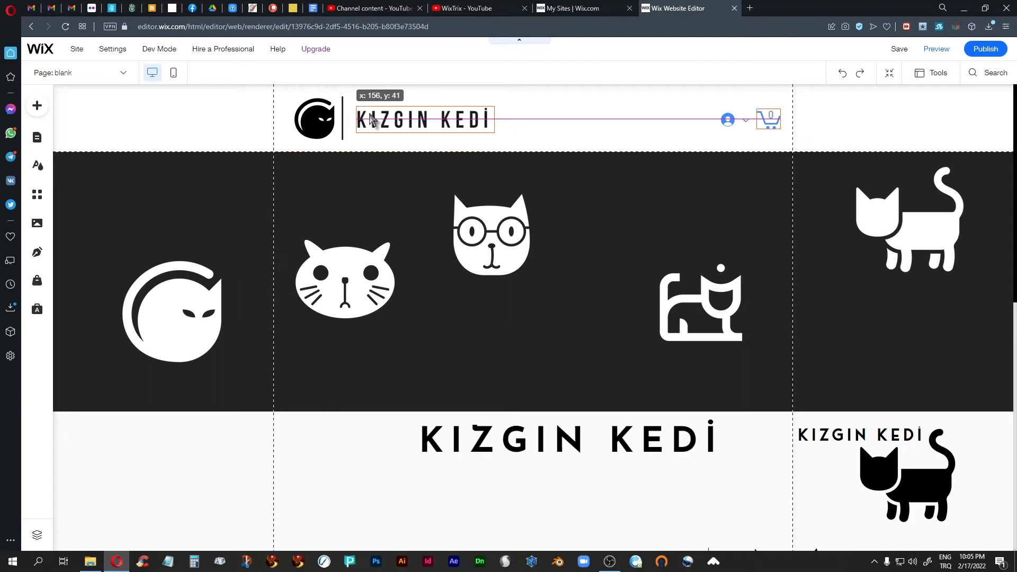
{"action": "left_click", "coordinate": [344, 123]}
{"action": "left_click", "coordinate": [345, 120]}
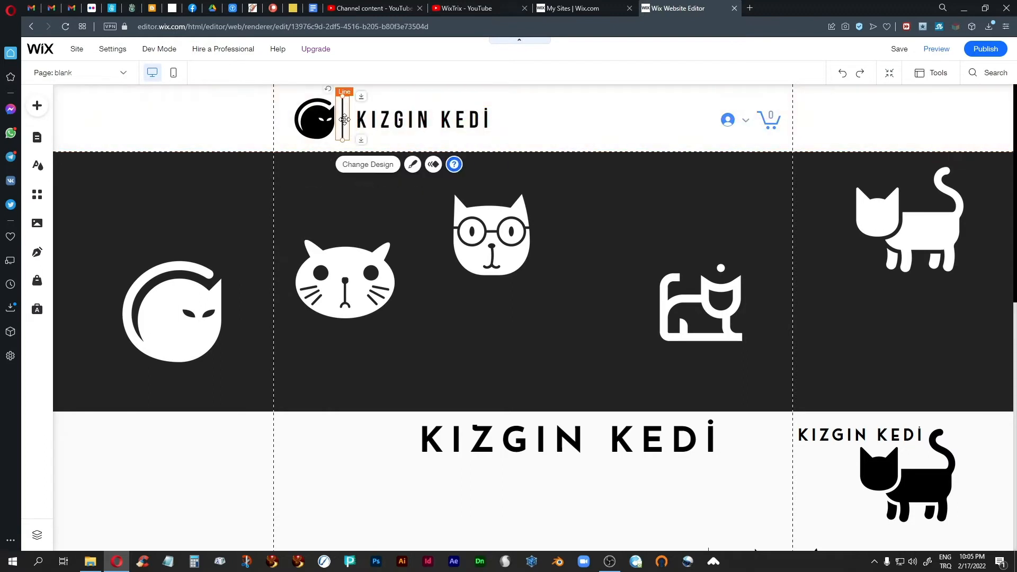
{"action": "left_click_drag", "start_coordinate": [344, 119], "coordinate": [346, 120]}
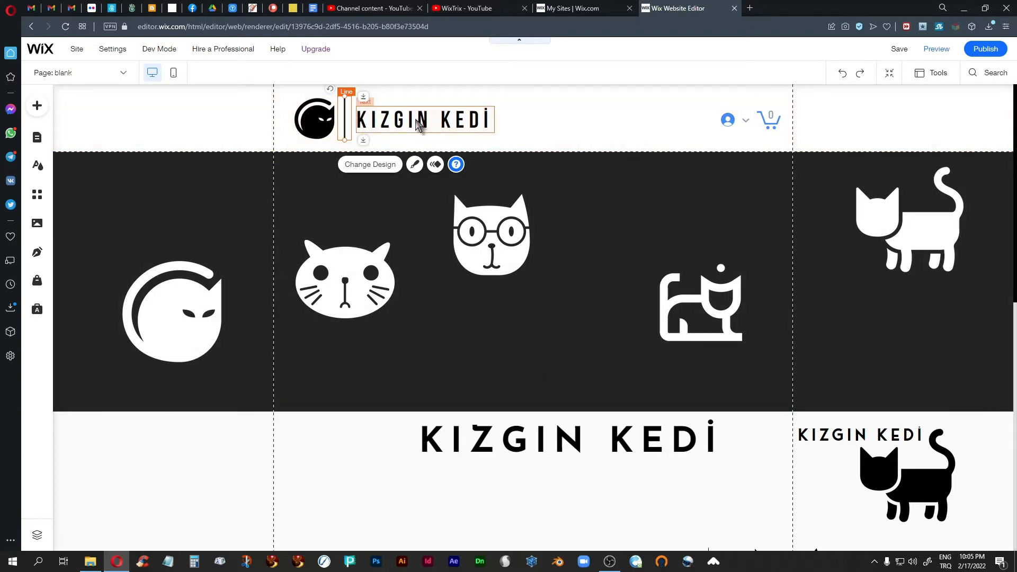
Select the cat logo, divider and KIZGIN KEDİ text and align them along their bottoms
{"action": "left_click", "coordinate": [316, 123]}
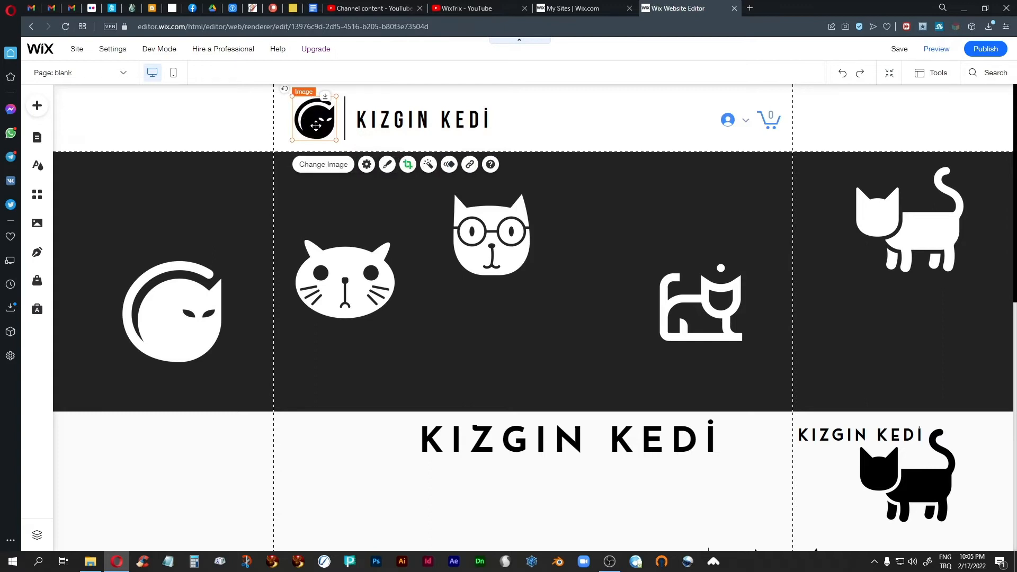
{"action": "left_click", "coordinate": [345, 118], "text": "shift"}
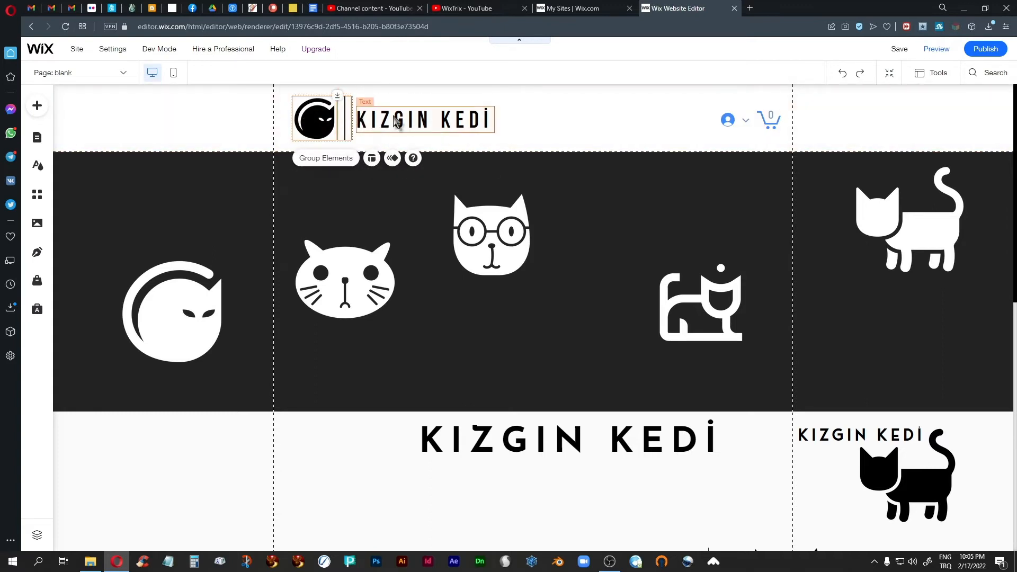
{"action": "left_click", "coordinate": [393, 126], "text": "shift"}
{"action": "left_click", "coordinate": [373, 159]}
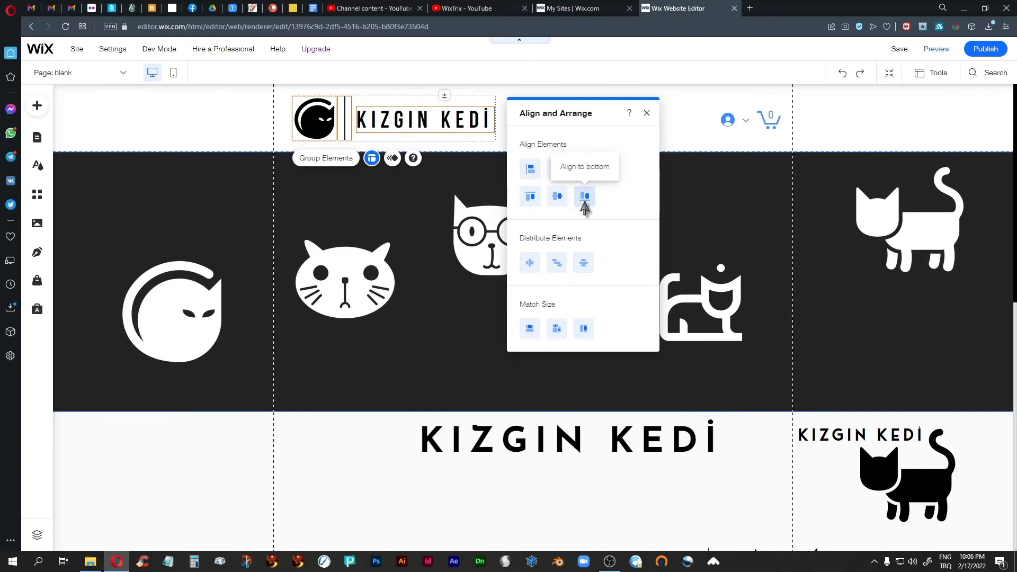
{"action": "left_click", "coordinate": [585, 200]}
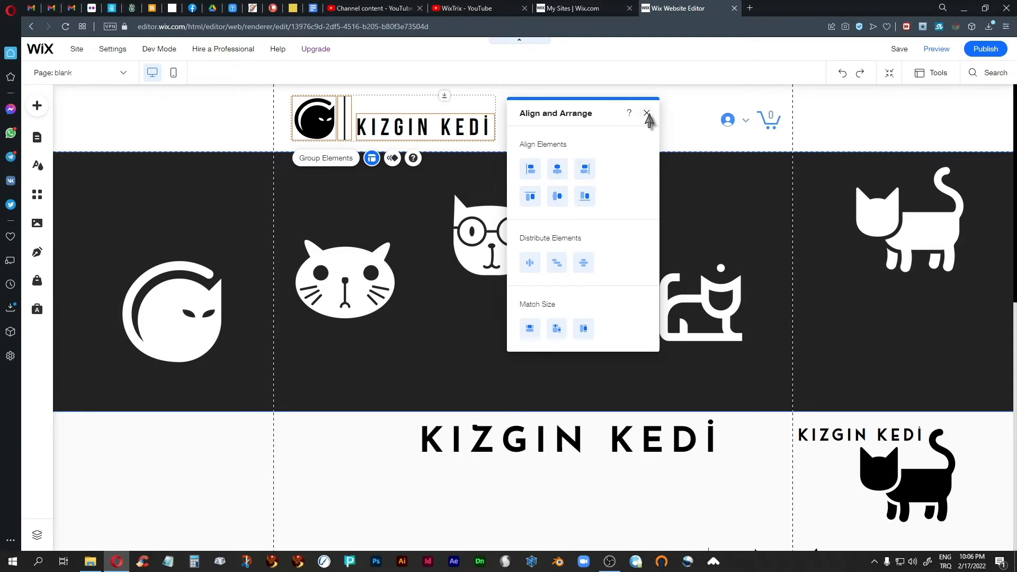
{"action": "left_click", "coordinate": [647, 112]}
{"action": "left_click", "coordinate": [632, 131]}
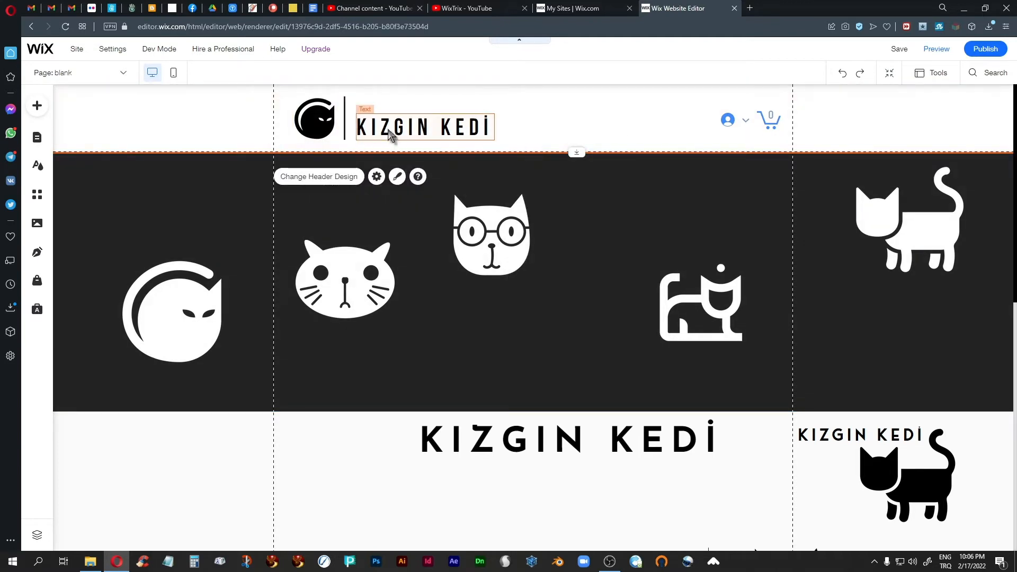
Reselect the three logo pieces and align them along their tops instead
{"action": "left_click", "coordinate": [391, 135]}
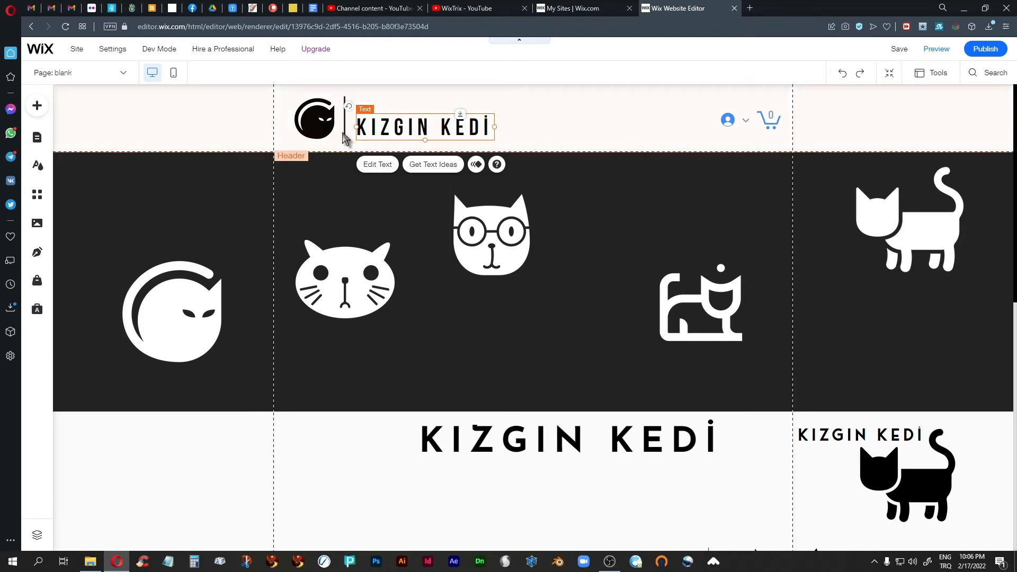
{"action": "left_click", "coordinate": [346, 131], "text": "shift"}
{"action": "left_click", "coordinate": [316, 126], "text": "shift"}
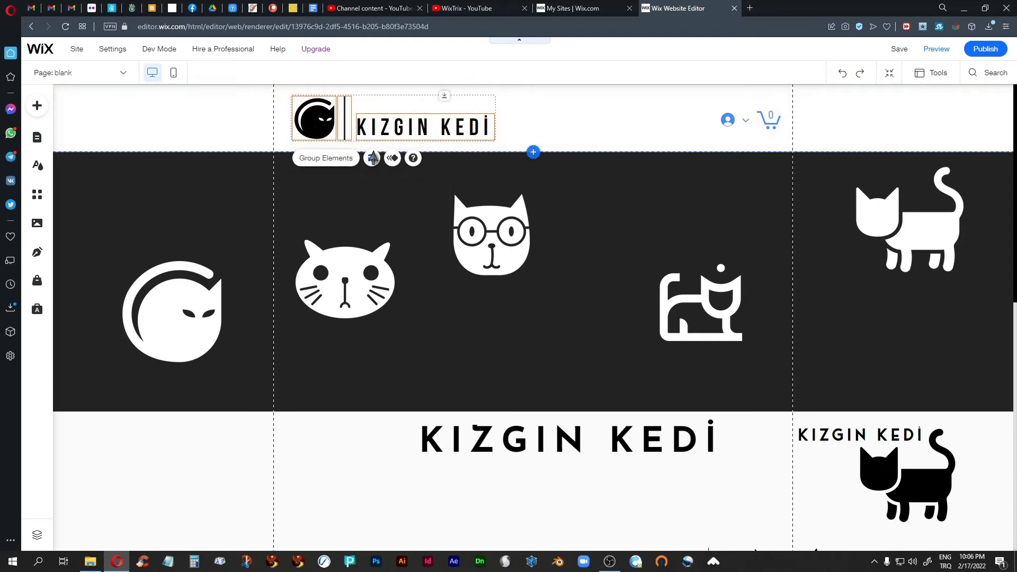
{"action": "left_click", "coordinate": [372, 158]}
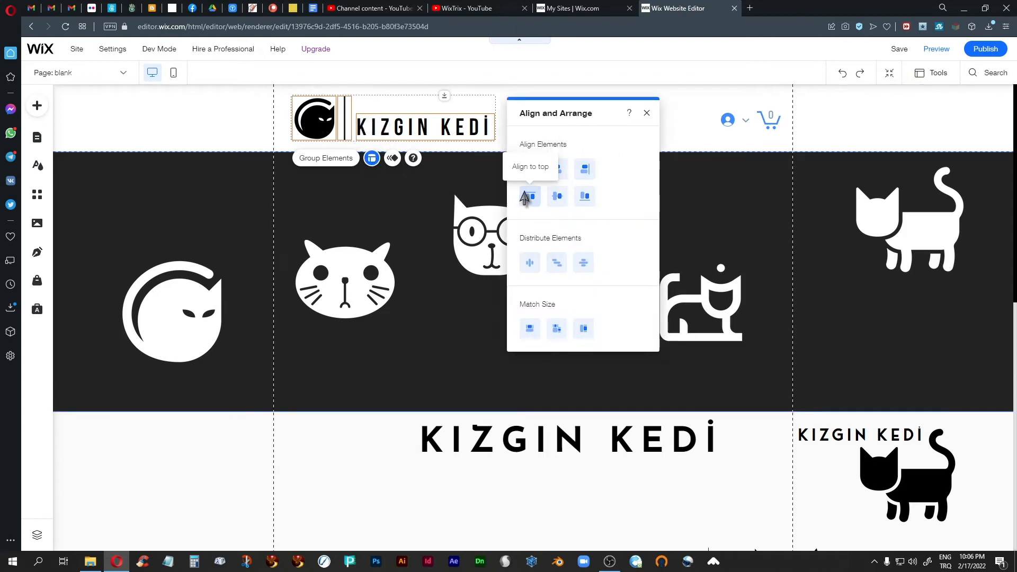
{"action": "left_click", "coordinate": [530, 196]}
{"action": "left_click", "coordinate": [648, 116]}
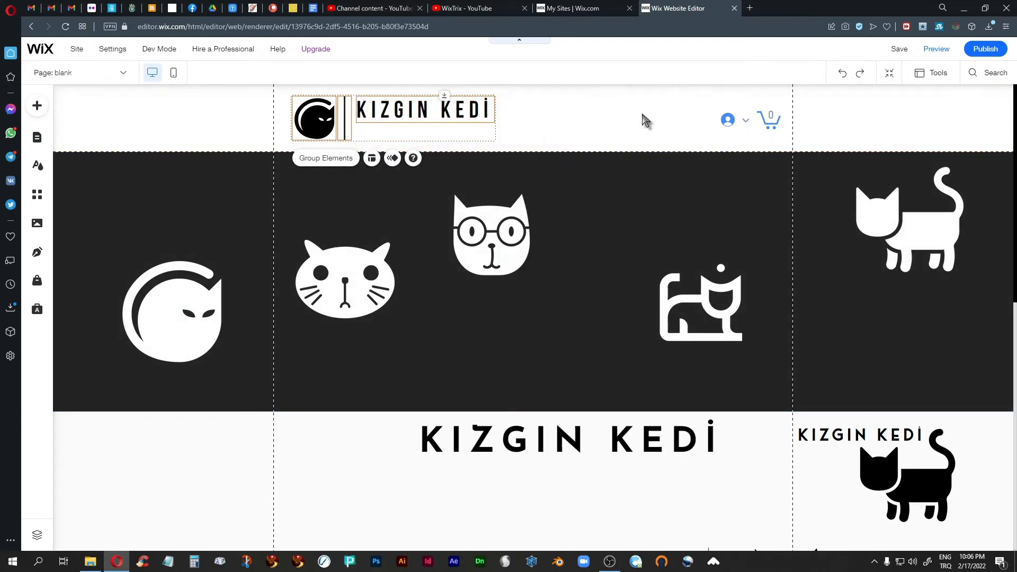
{"action": "left_click", "coordinate": [417, 145]}
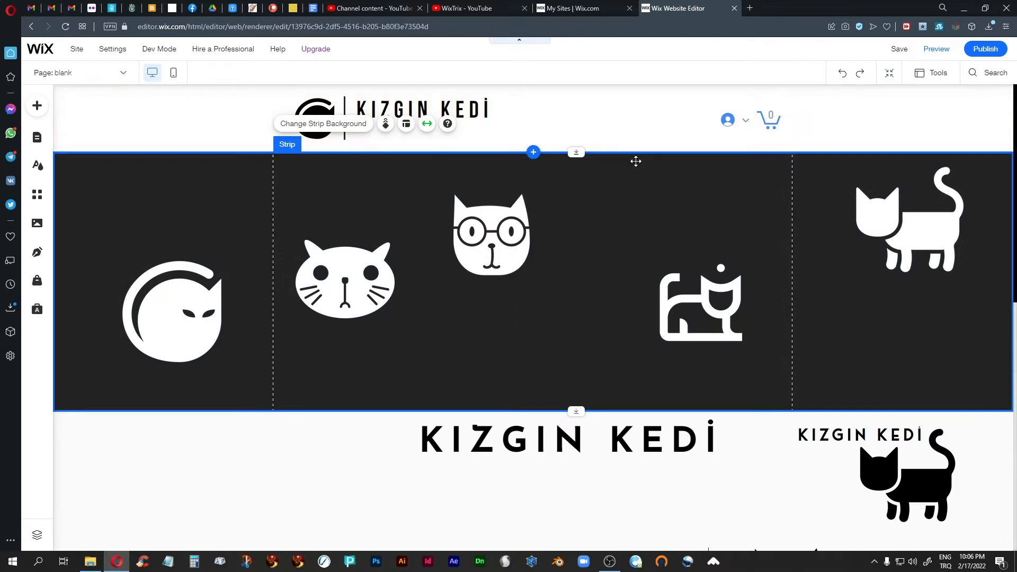
Select the text, divider and cat logo again and align them to their middles
{"action": "left_click", "coordinate": [811, 128]}
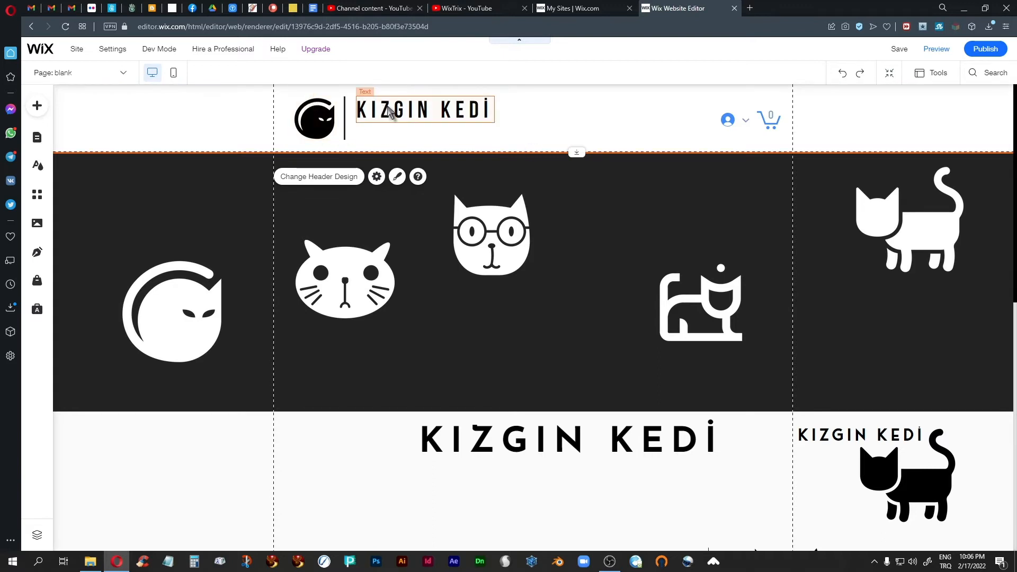
{"action": "left_click", "coordinate": [392, 107]}
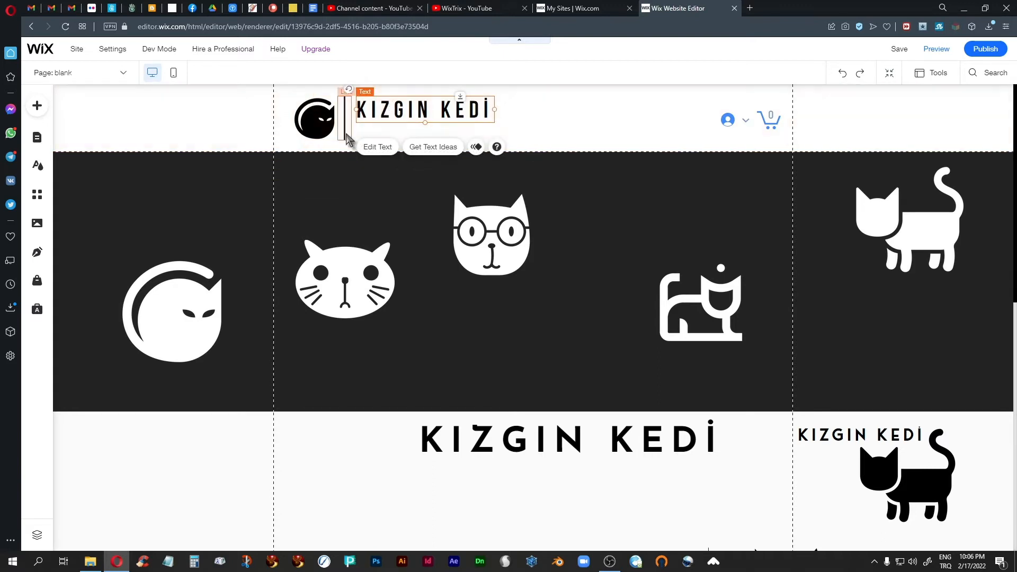
{"action": "left_click", "coordinate": [346, 133], "text": "shift"}
{"action": "left_click", "coordinate": [318, 128], "text": "shift"}
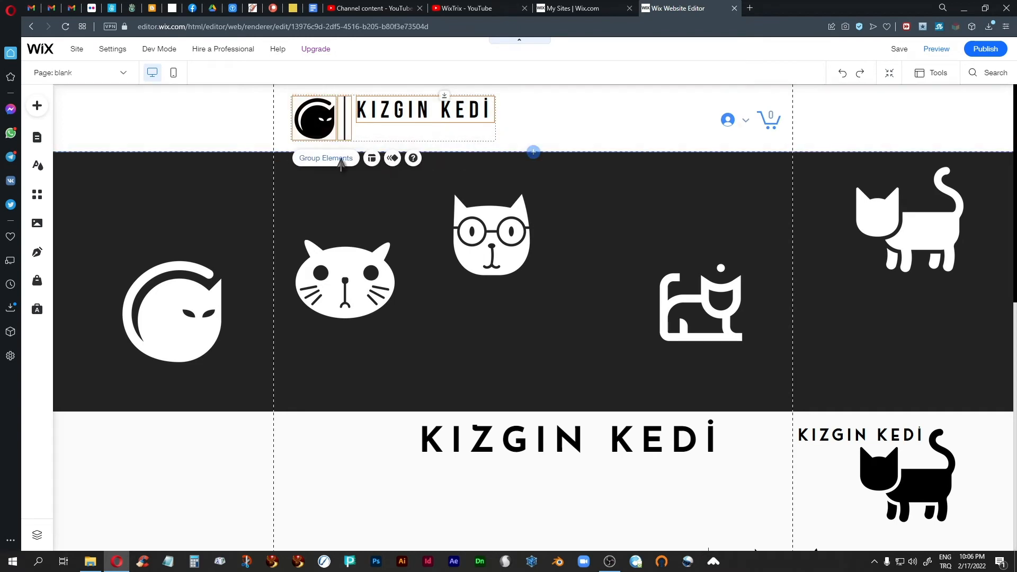
{"action": "left_click", "coordinate": [372, 159]}
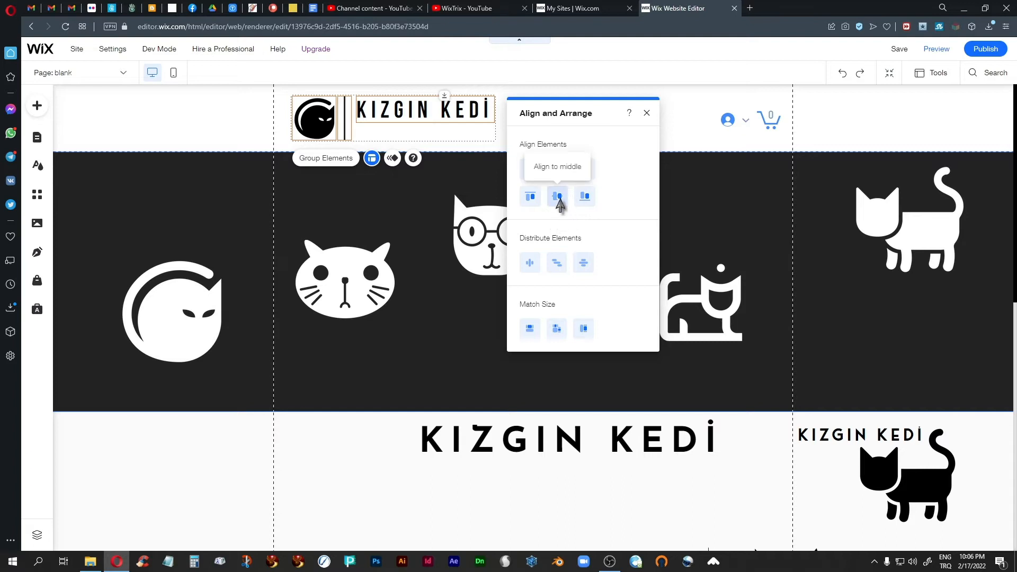
{"action": "left_click", "coordinate": [558, 197]}
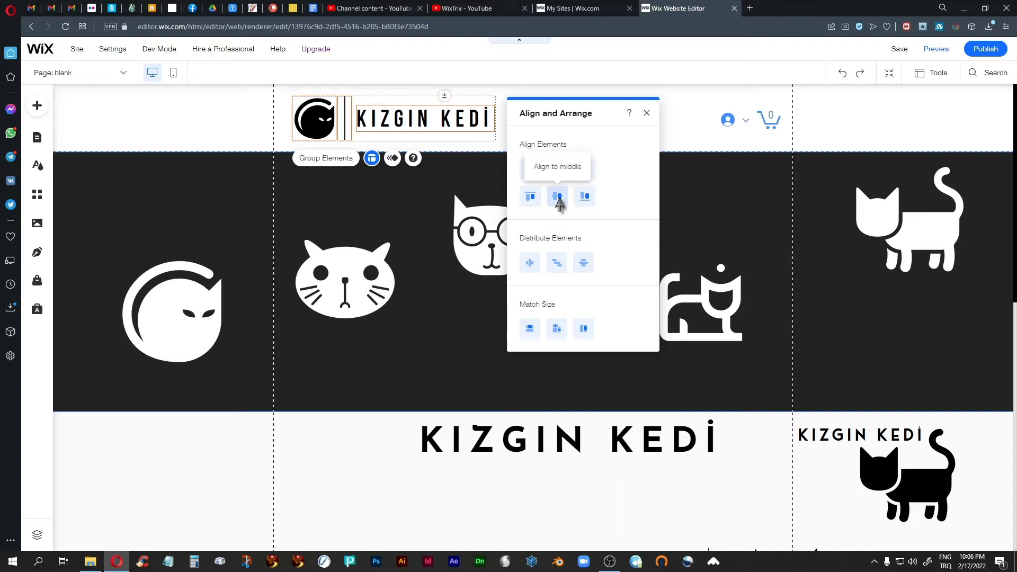
{"action": "left_click", "coordinate": [646, 113]}
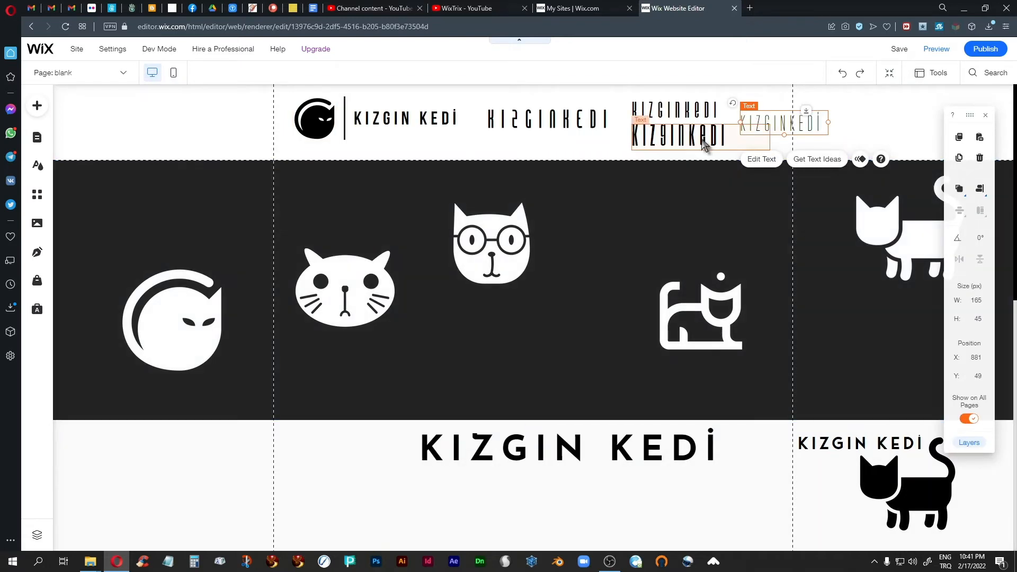
Select the stacked, condensed and thin KIZGINKEDI text variants in turn
{"action": "left_click", "coordinate": [705, 144]}
{"action": "left_click", "coordinate": [571, 127]}
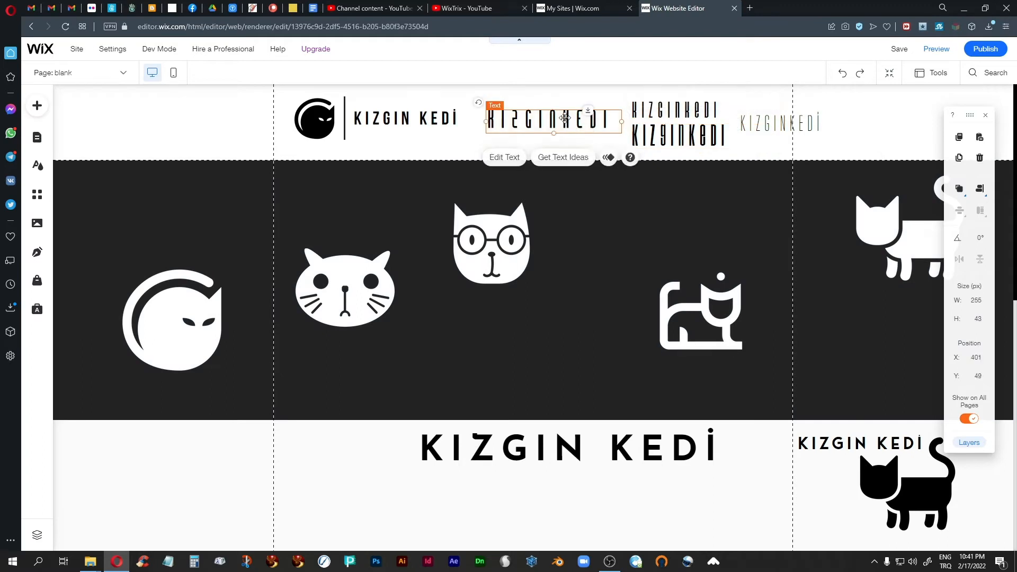
{"action": "left_click", "coordinate": [769, 124]}
{"action": "left_click", "coordinate": [692, 106]}
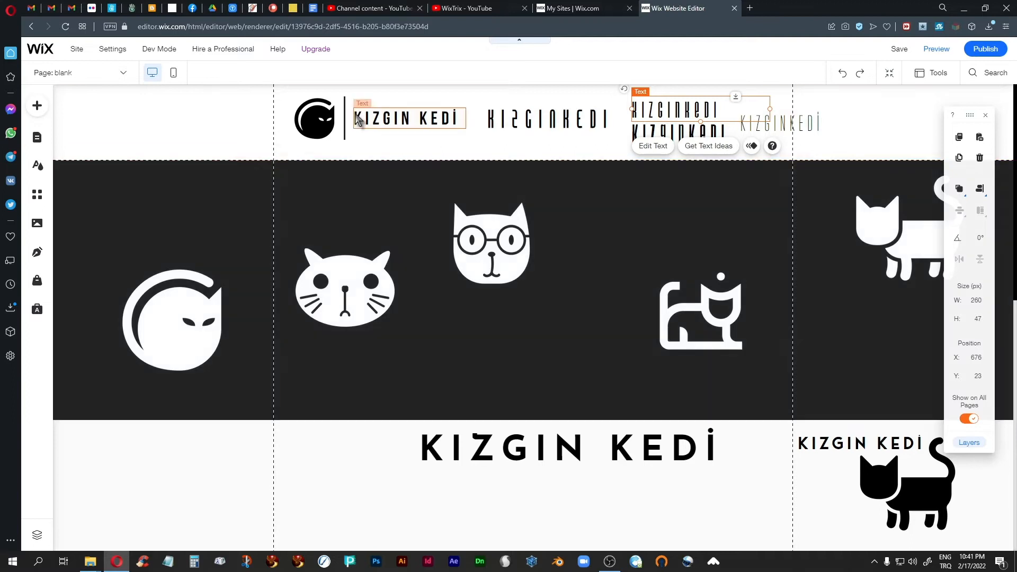
Open and close the text settings of the KIZGIN KEDI heading beside the logo
{"action": "left_click", "coordinate": [379, 126]}
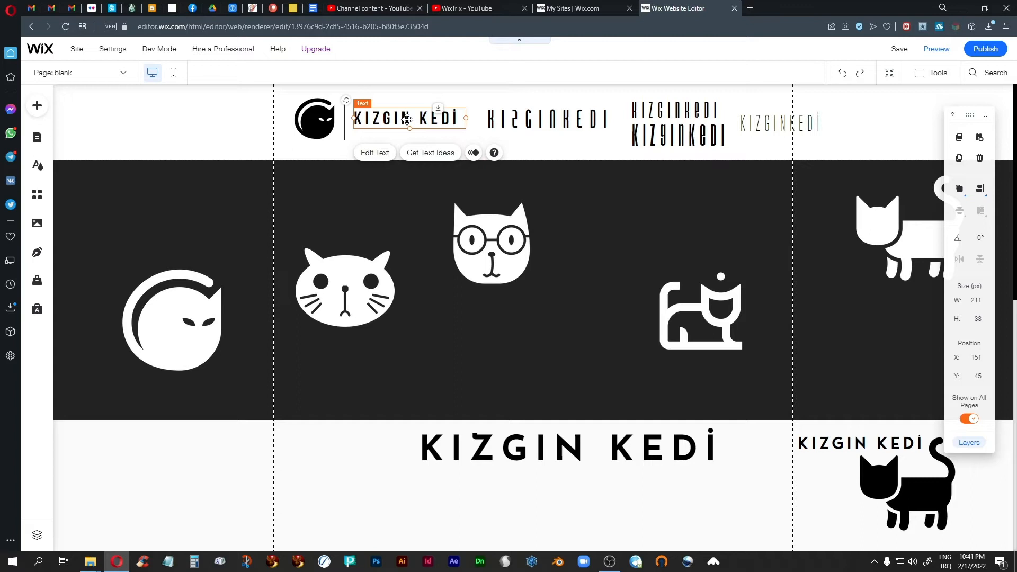
{"action": "left_click", "coordinate": [379, 152]}
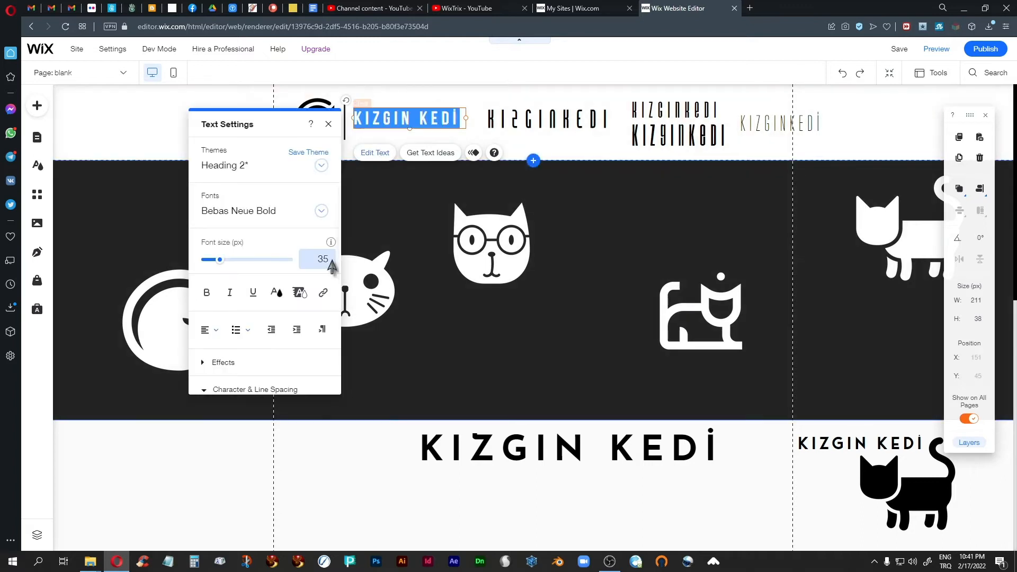
{"action": "left_click", "coordinate": [328, 126]}
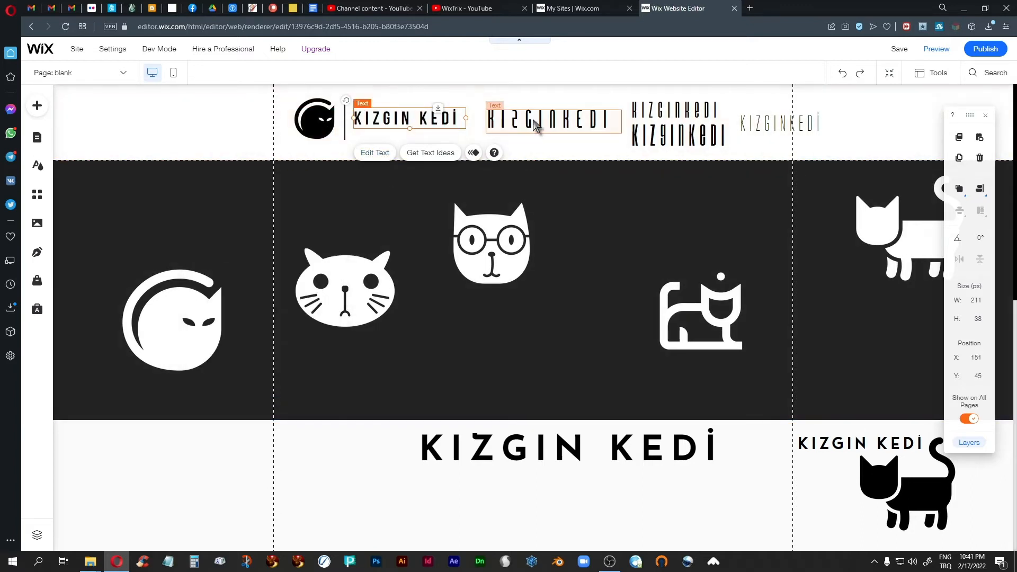
{"action": "left_click", "coordinate": [532, 118]}
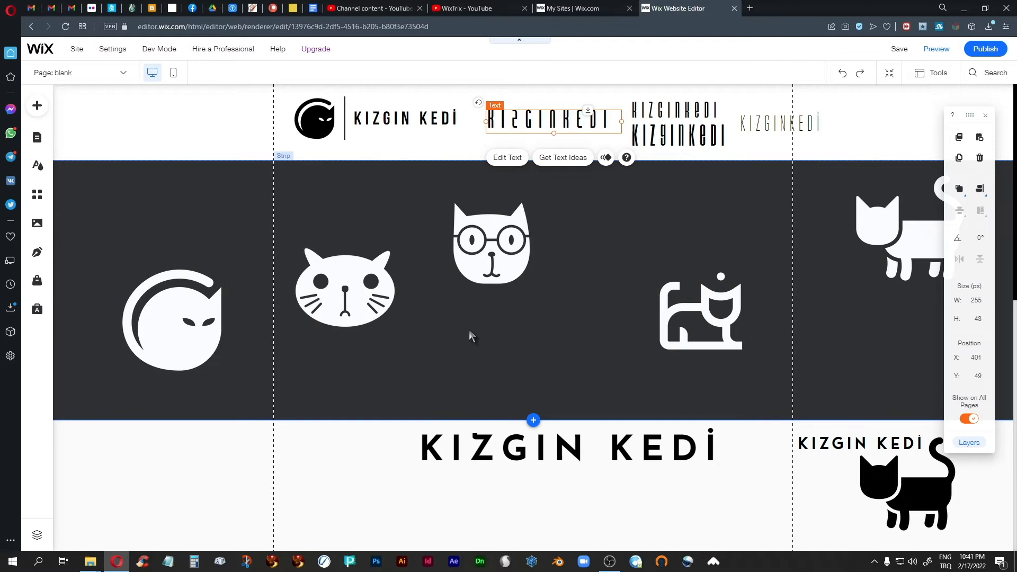
Zoom in and change the KIZGIN KEDI heading's character spacing from 0.2 to 0
{"action": "key", "text": "ctrl+plus"}
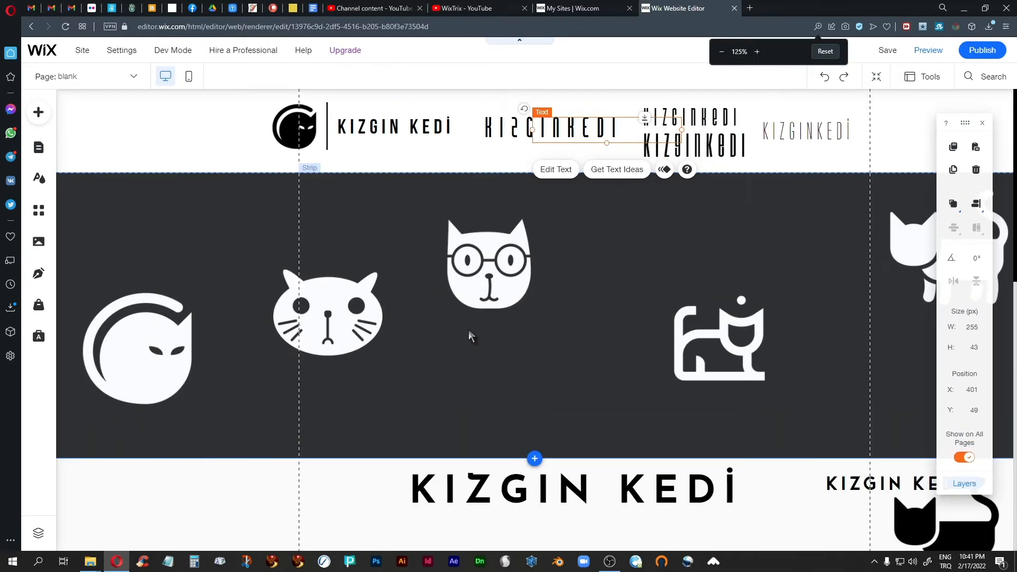
{"action": "key", "text": "ctrl+plus"}
{"action": "key", "text": "ctrl+plus"}
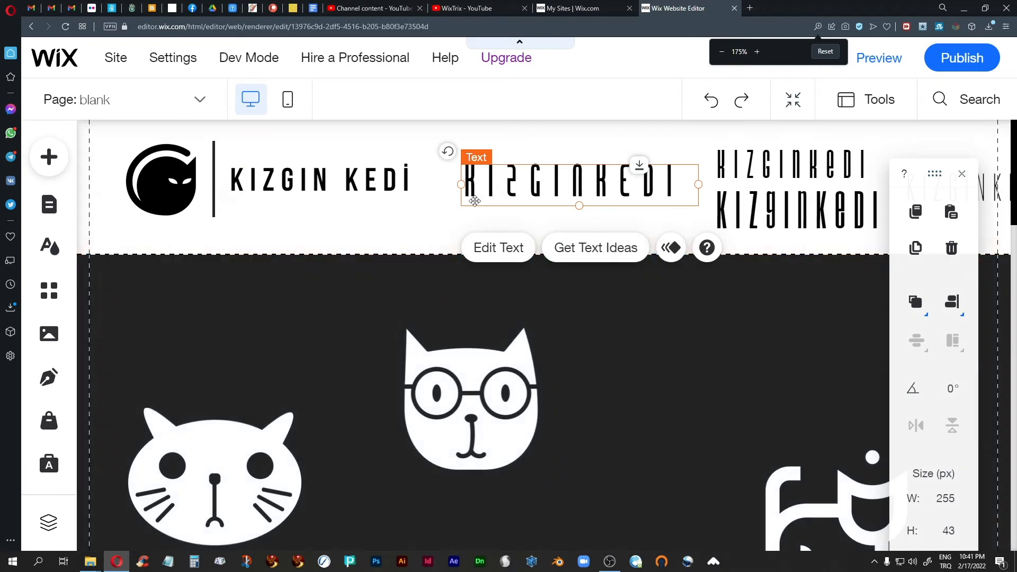
{"action": "left_click", "coordinate": [315, 192]}
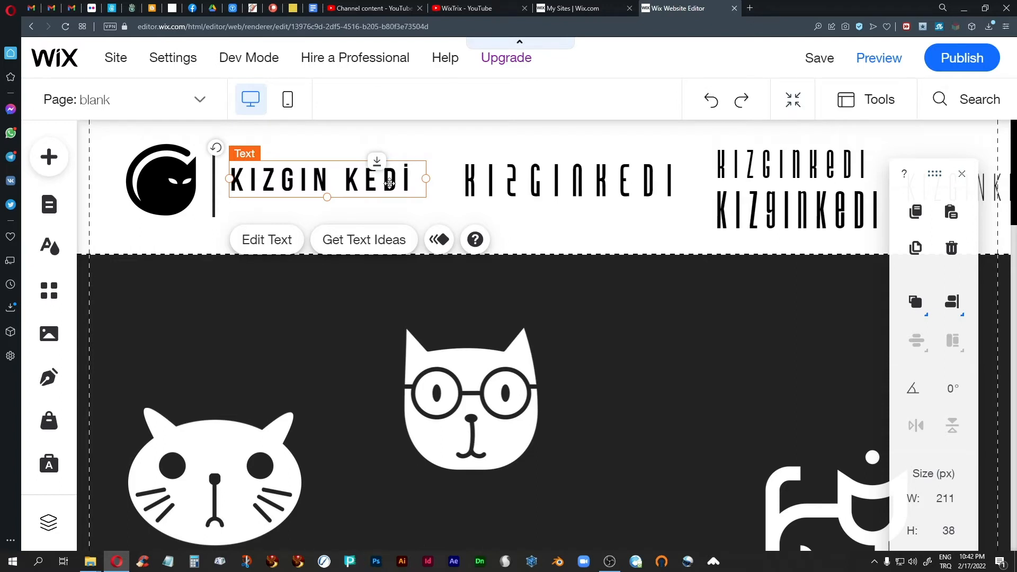
{"action": "left_click", "coordinate": [268, 241]}
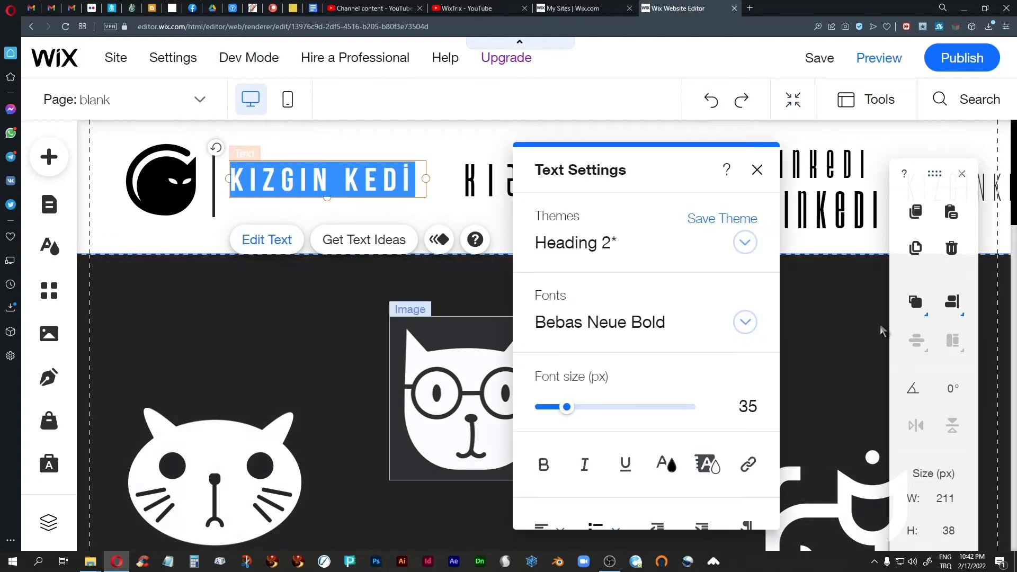
{"action": "left_click_drag", "start_coordinate": [670, 166], "coordinate": [647, 133]}
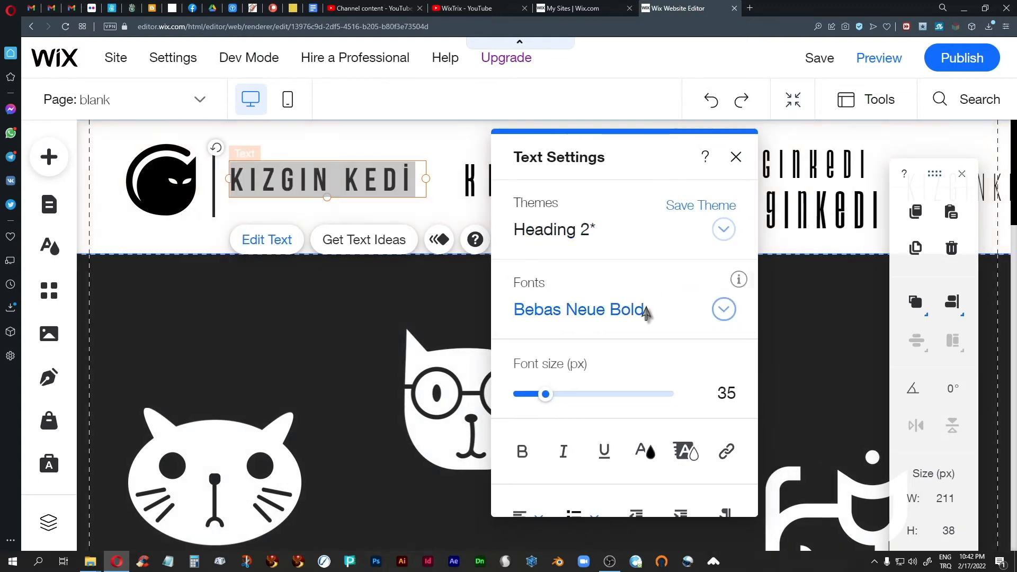
{"action": "scroll", "coordinate": [647, 334], "scroll_direction": "down", "scroll_amount": 5}
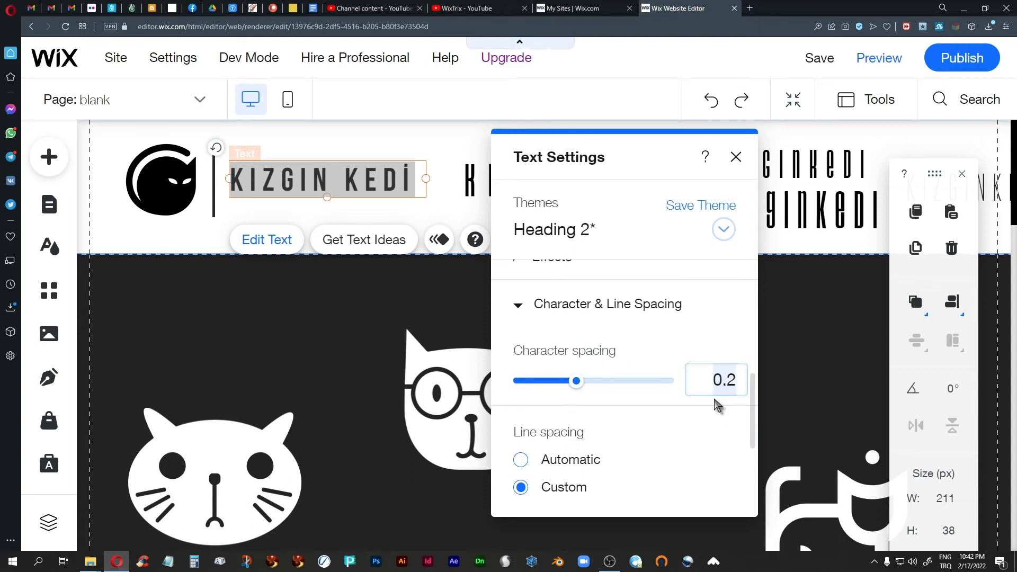
{"action": "type", "text": "0"}
{"action": "key", "text": "Return"}
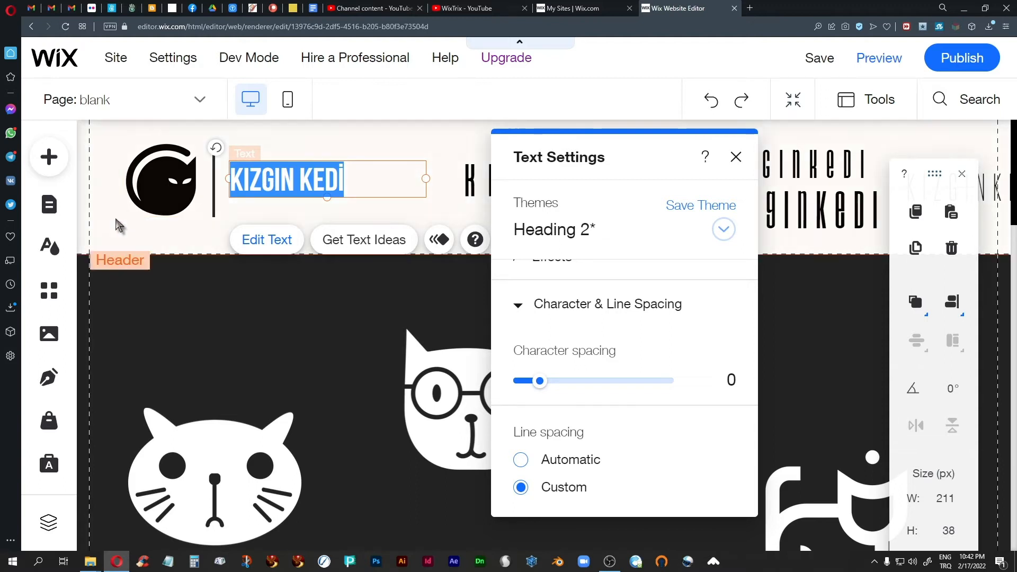
{"action": "left_click", "coordinate": [110, 229]}
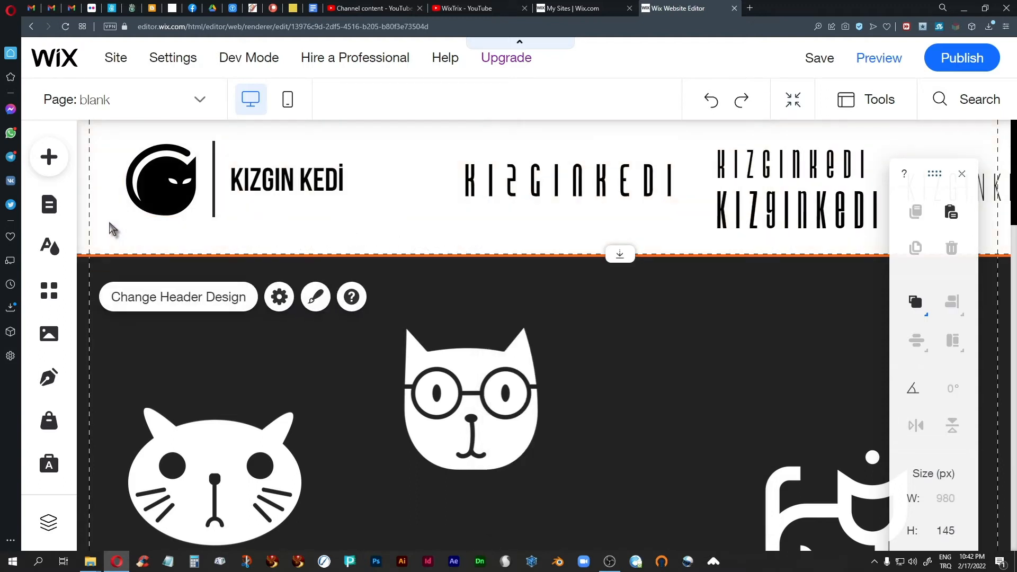
{"action": "left_click", "coordinate": [311, 186]}
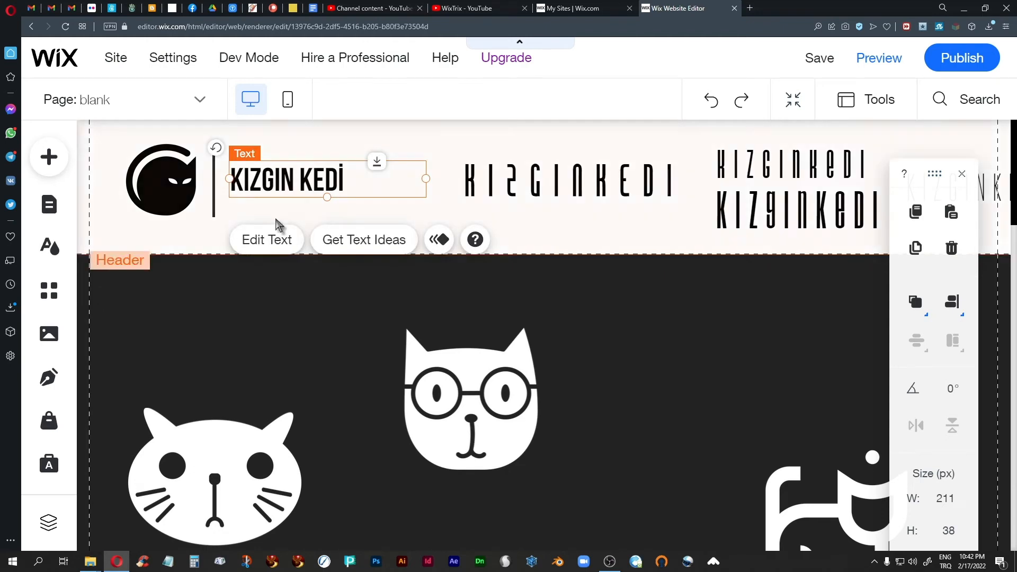
{"action": "left_click", "coordinate": [266, 240]}
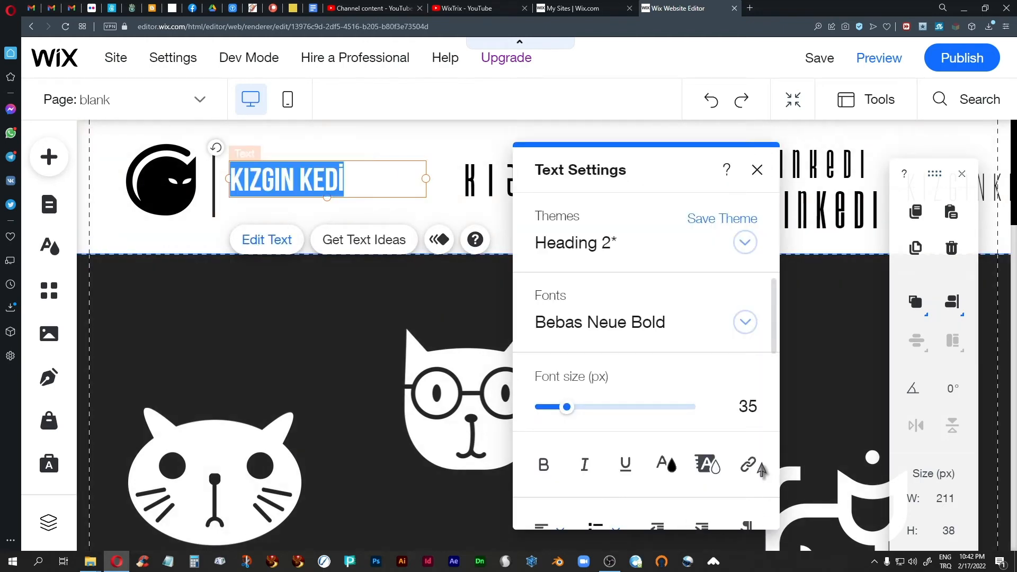
{"action": "scroll", "coordinate": [661, 383], "scroll_direction": "down", "scroll_amount": 1}
{"action": "scroll", "coordinate": [663, 403], "scroll_direction": "down", "scroll_amount": 3}
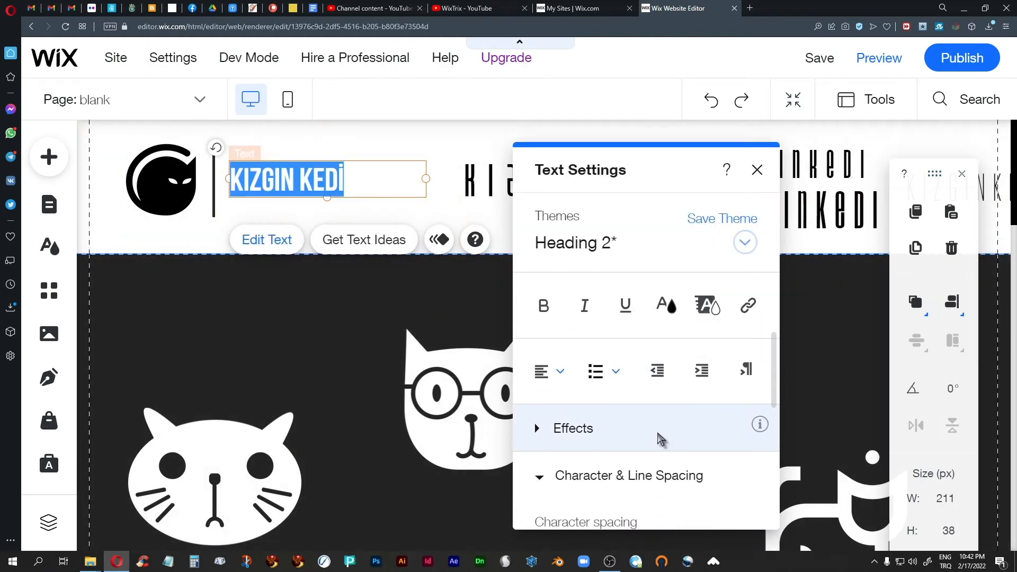
{"action": "scroll", "coordinate": [659, 438], "scroll_direction": "down", "scroll_amount": 3}
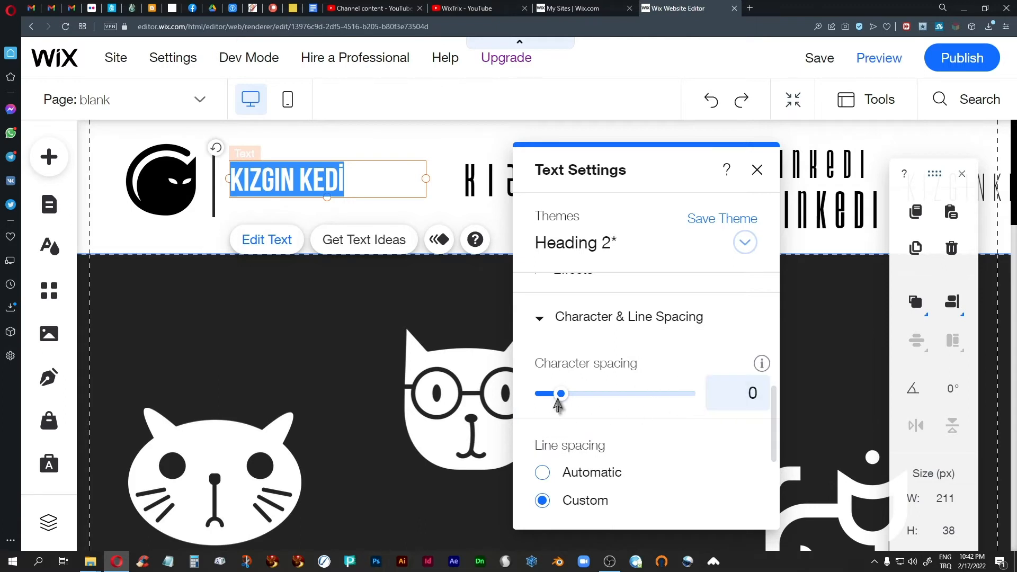
{"action": "left_click", "coordinate": [561, 395]}
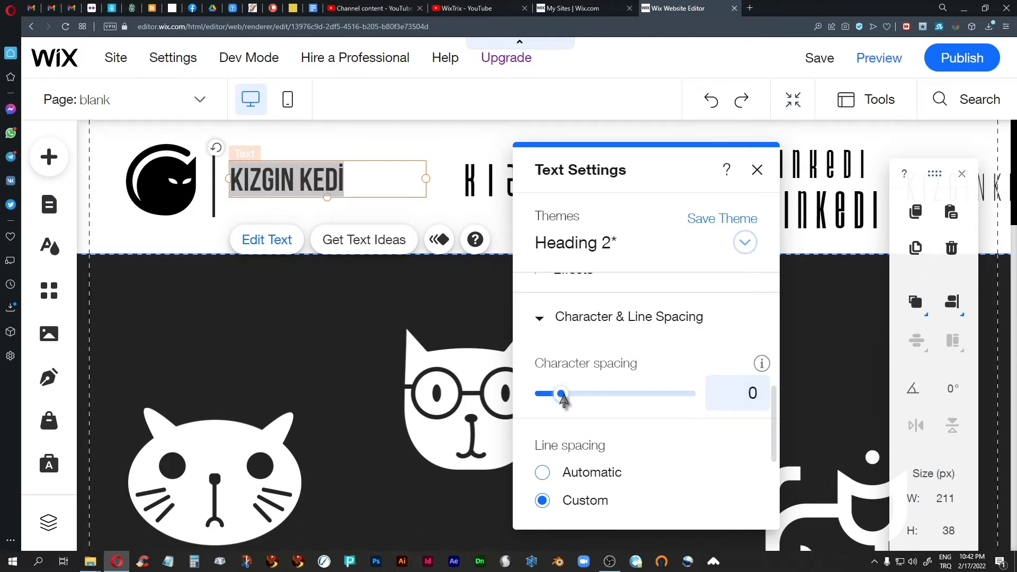
{"action": "left_click_drag", "start_coordinate": [563, 401], "coordinate": [568, 402]}
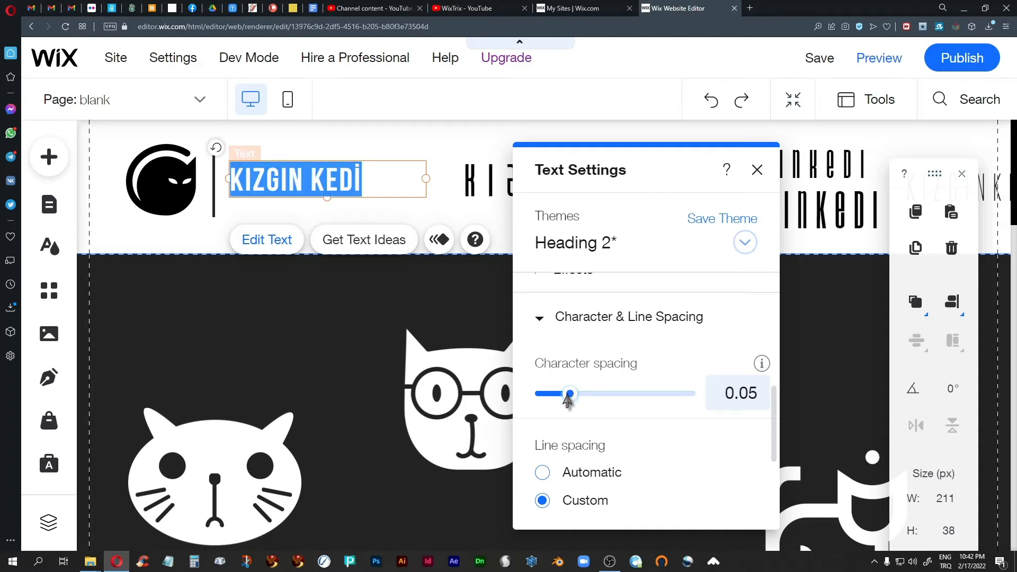
{"action": "left_click_drag", "start_coordinate": [572, 401], "coordinate": [576, 401]}
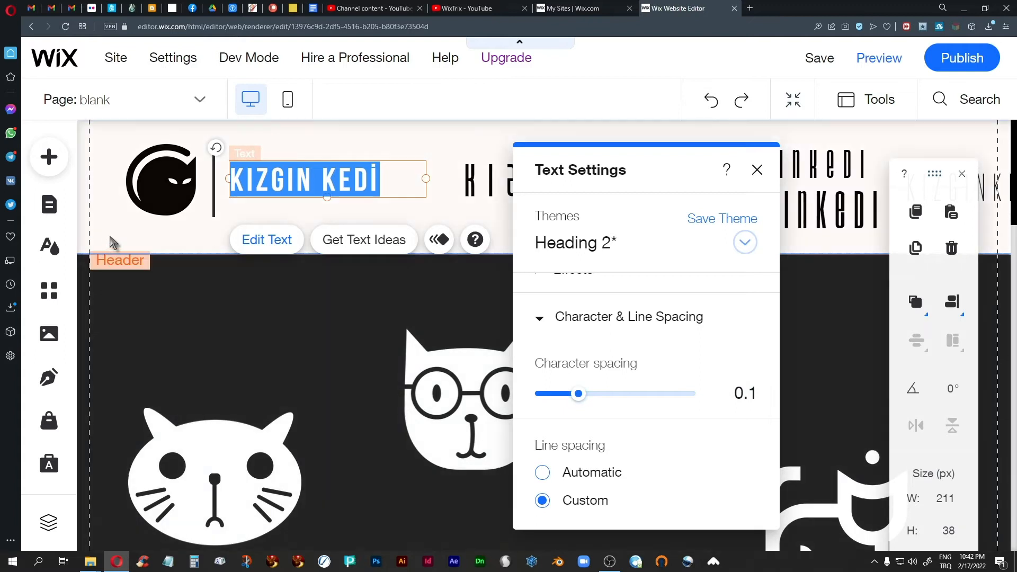
{"action": "left_click", "coordinate": [114, 236]}
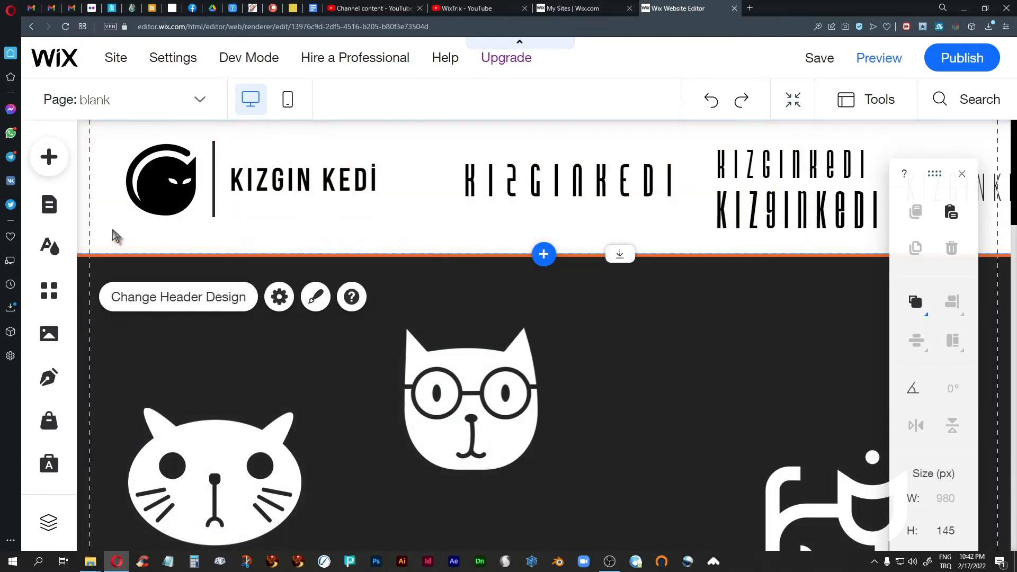
{"action": "left_click", "coordinate": [328, 187]}
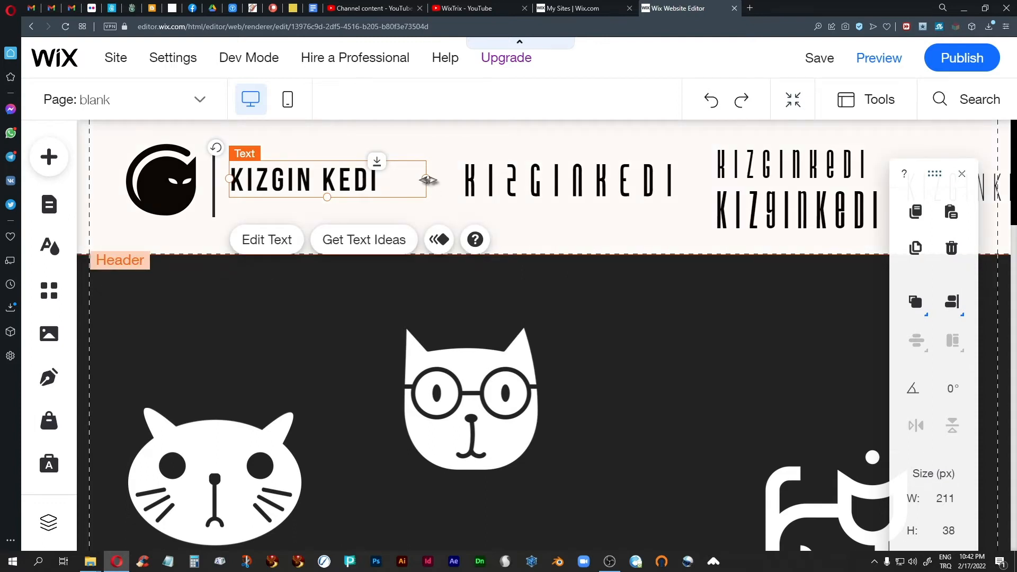
{"action": "left_click_drag", "start_coordinate": [426, 179], "coordinate": [398, 176]}
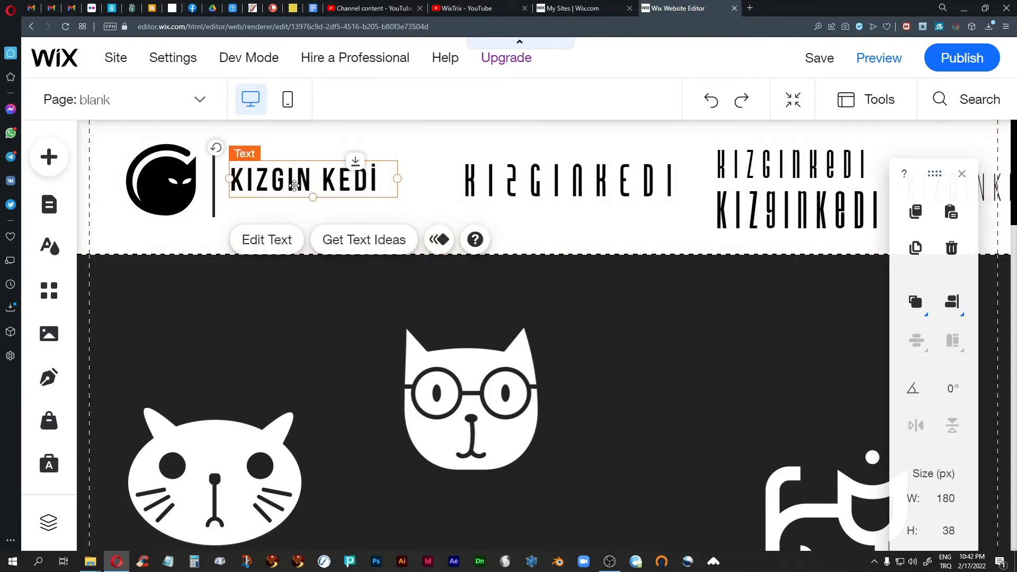
{"action": "left_click", "coordinate": [129, 230]}
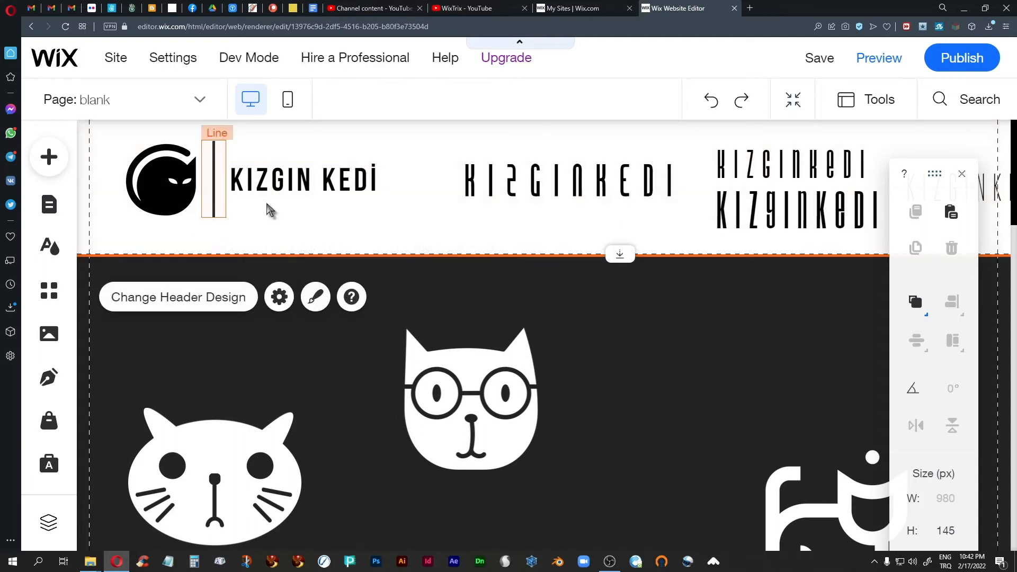
{"action": "left_click", "coordinate": [305, 184]}
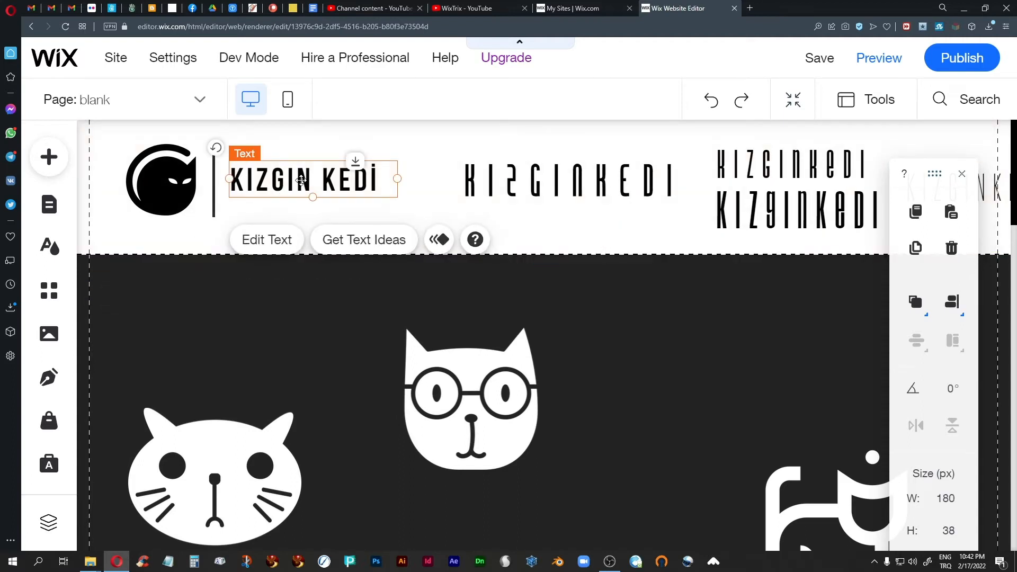
Move KIZGIN KEDI below the other text and drag the thin KIZGINKEDI heading beside the cat logo
{"action": "left_click", "coordinate": [132, 236]}
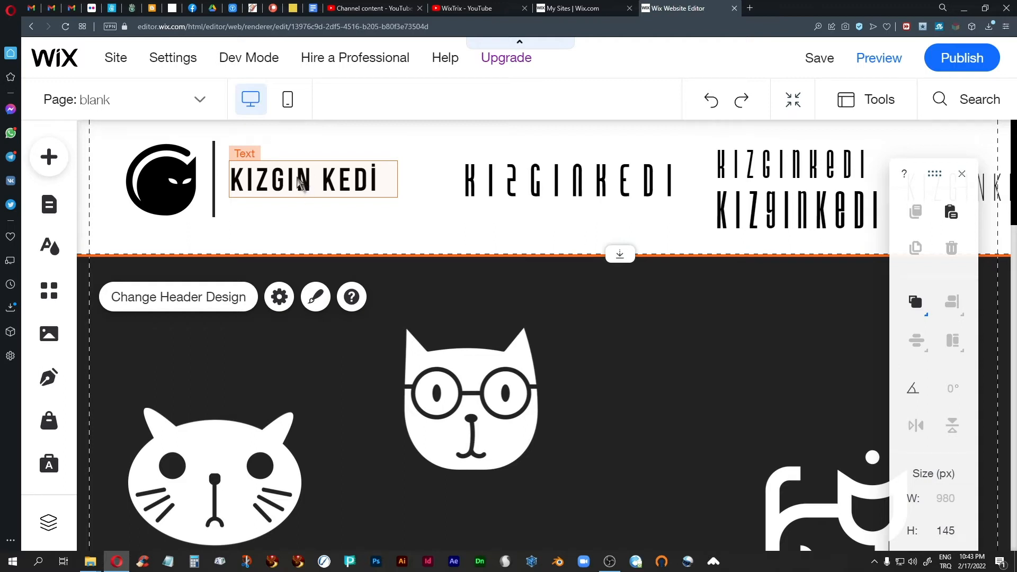
{"action": "left_click_drag", "start_coordinate": [301, 182], "coordinate": [597, 227]}
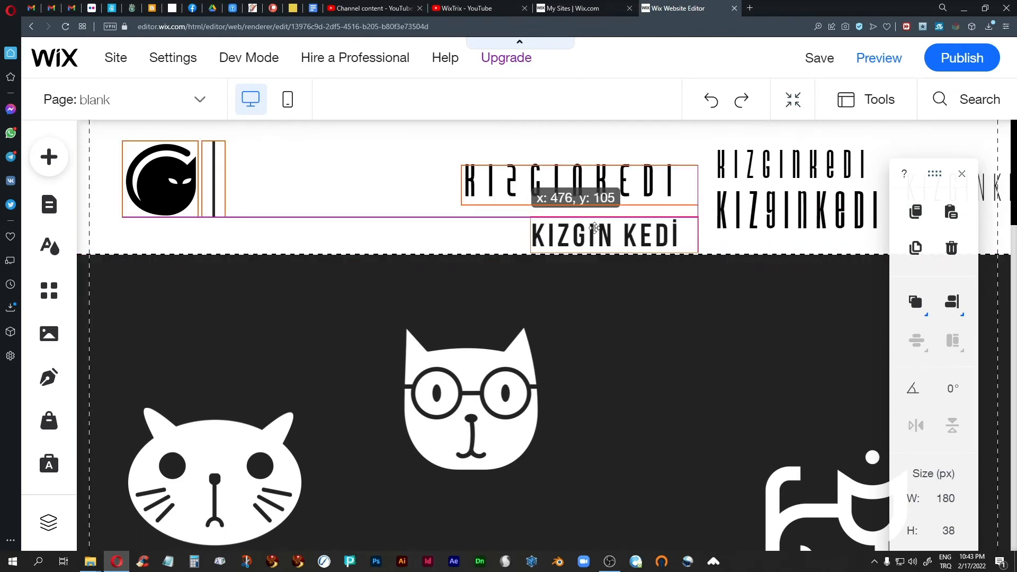
{"action": "left_click", "coordinate": [541, 201]}
{"action": "left_click_drag", "start_coordinate": [498, 177], "coordinate": [274, 182]}
{"action": "left_click", "coordinate": [270, 252]}
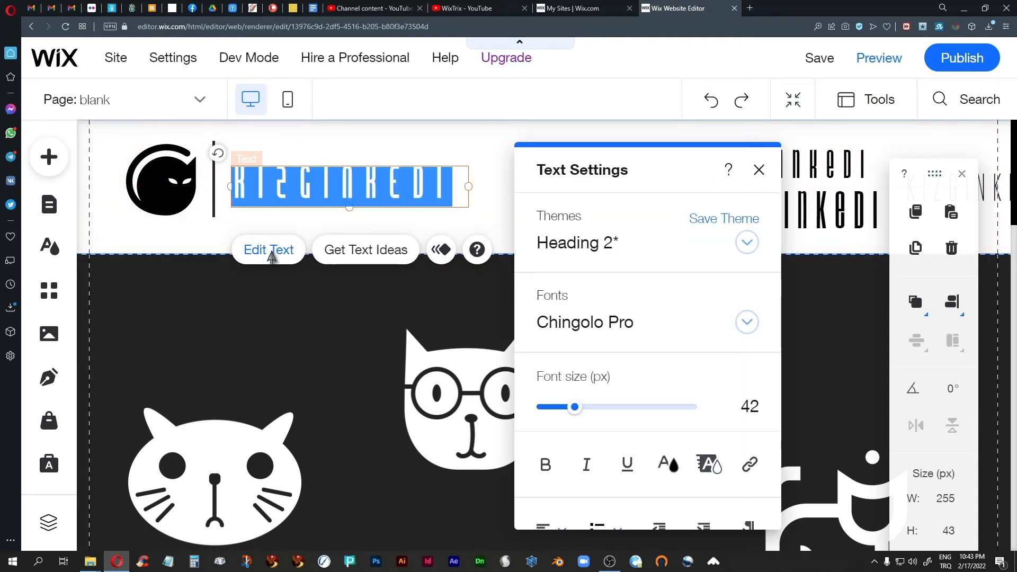
{"action": "left_click", "coordinate": [759, 172]}
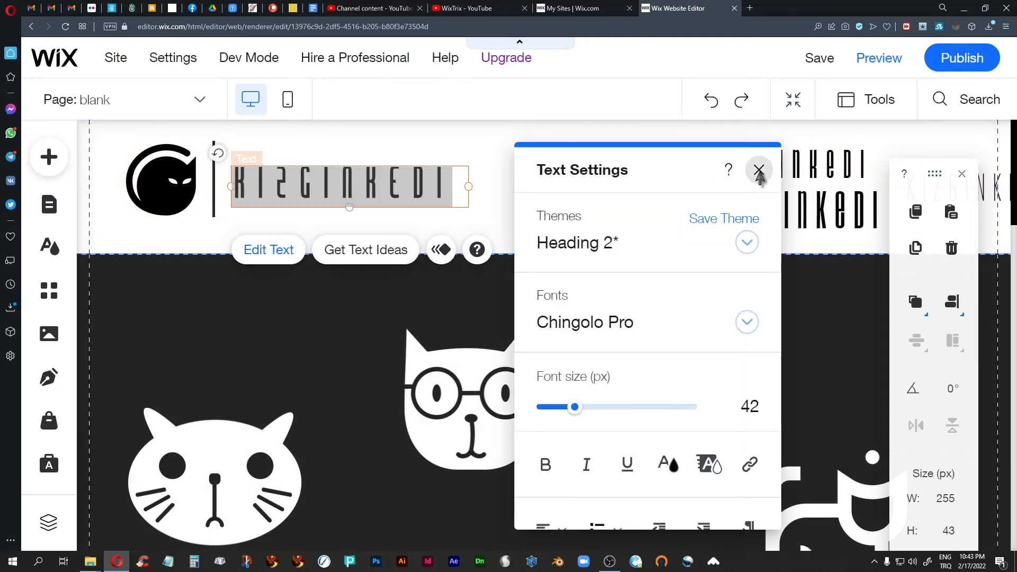
{"action": "left_click", "coordinate": [493, 178]}
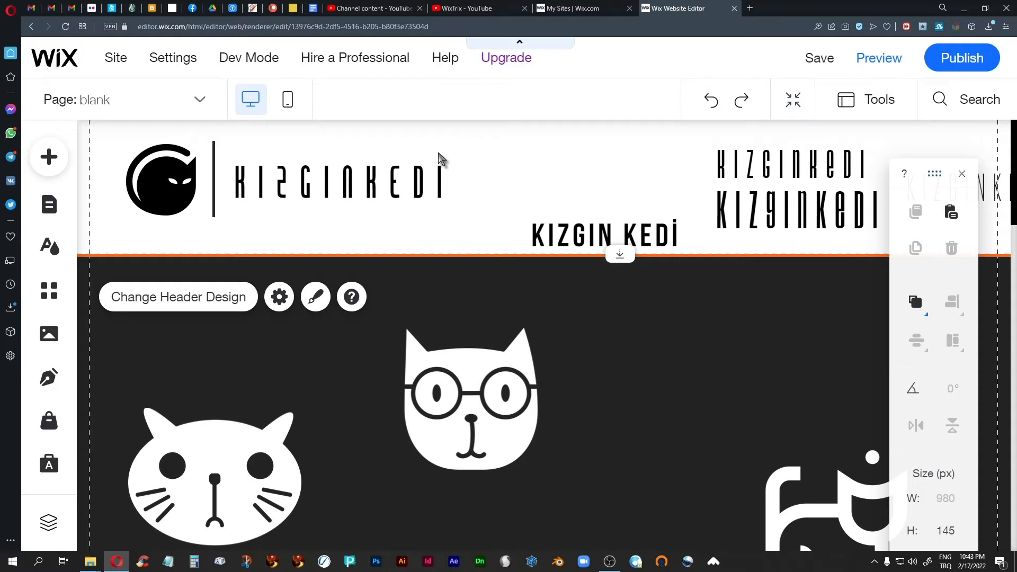
Drop a green square basic shape beside the glasses cat and shift the arrange panel left
{"action": "left_click", "coordinate": [48, 158]}
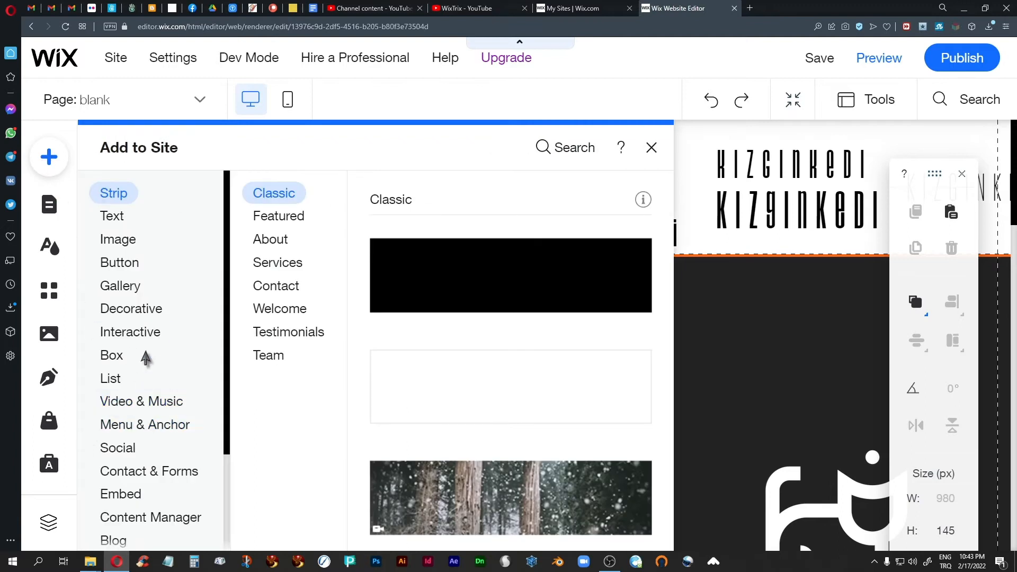
{"action": "left_click", "coordinate": [133, 332]}
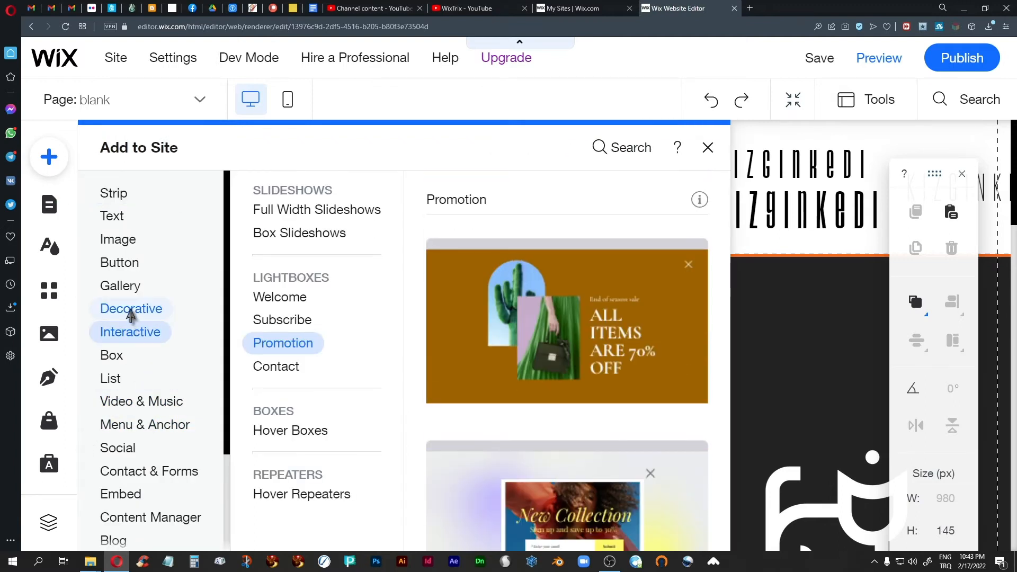
{"action": "left_click", "coordinate": [130, 312]}
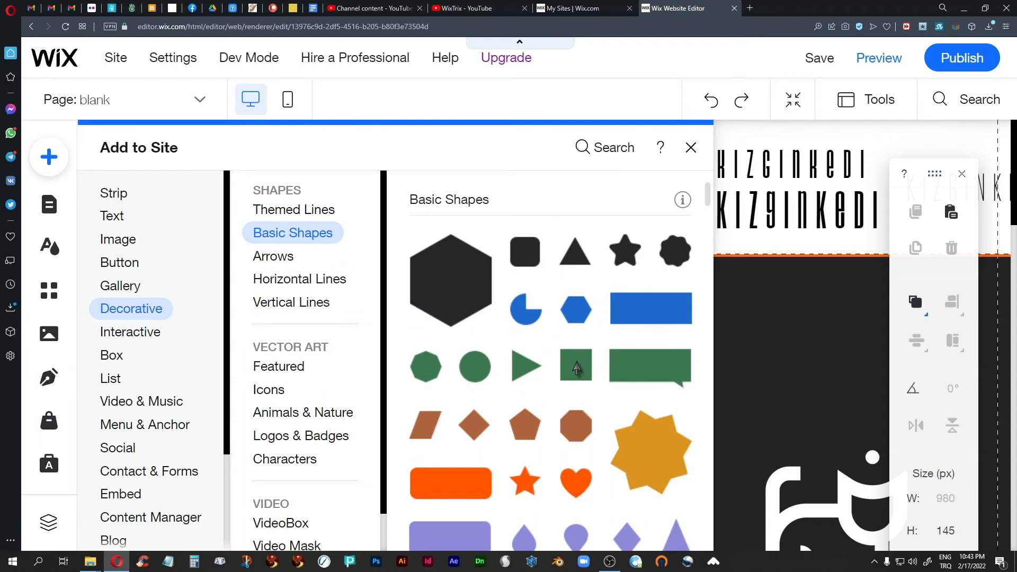
{"action": "left_click_drag", "start_coordinate": [577, 368], "coordinate": [544, 332]}
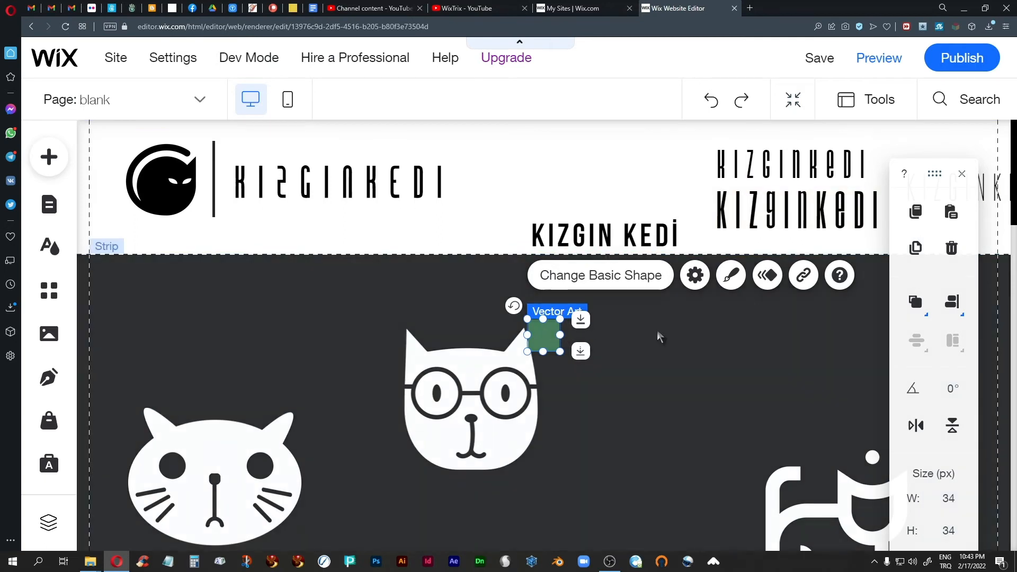
{"action": "left_click_drag", "start_coordinate": [936, 173], "coordinate": [836, 144]}
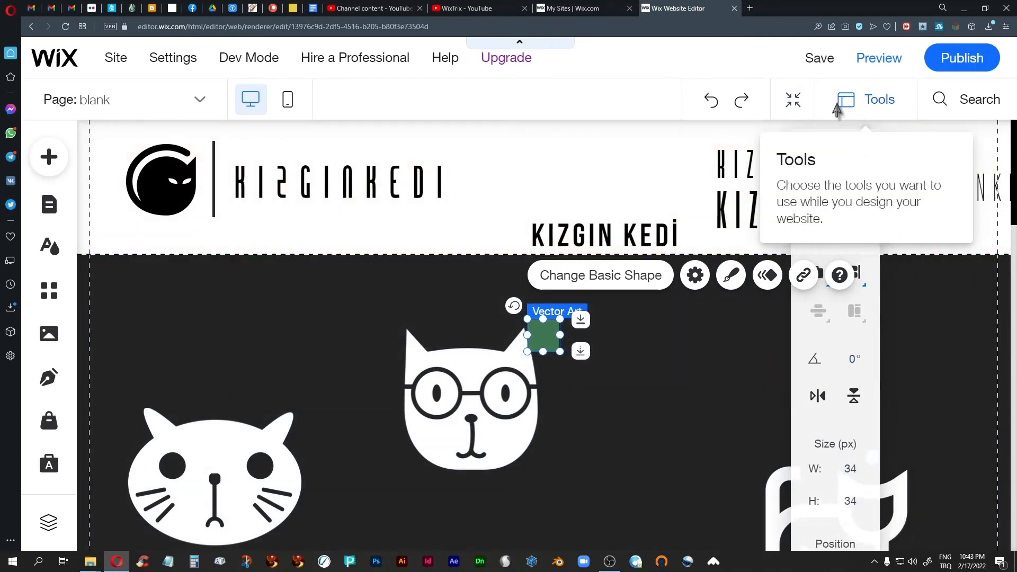
{"action": "left_click_drag", "start_coordinate": [838, 110], "coordinate": [693, 102]}
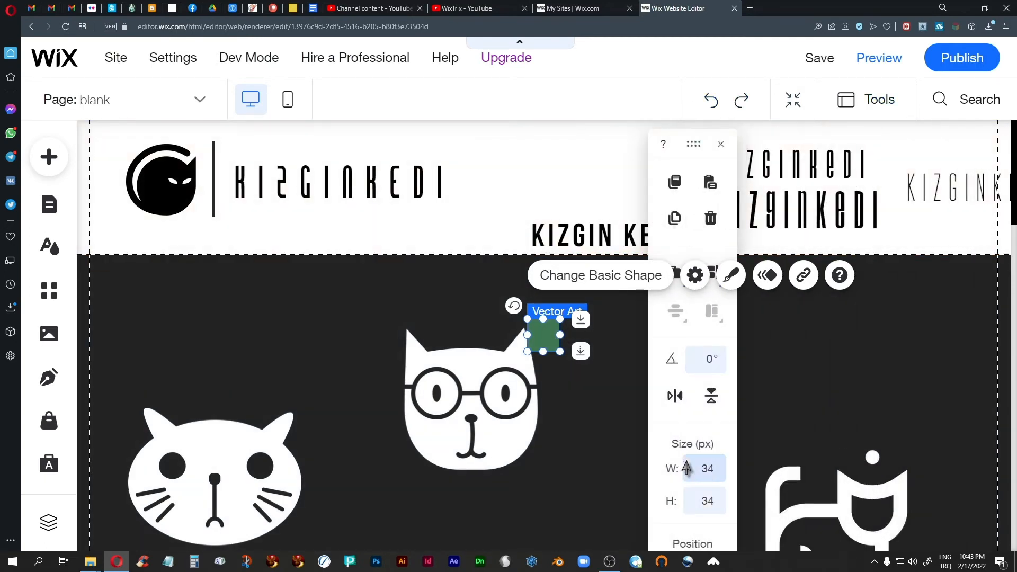
Resize the green square to 6×6 px
{"action": "left_click", "coordinate": [705, 474]}
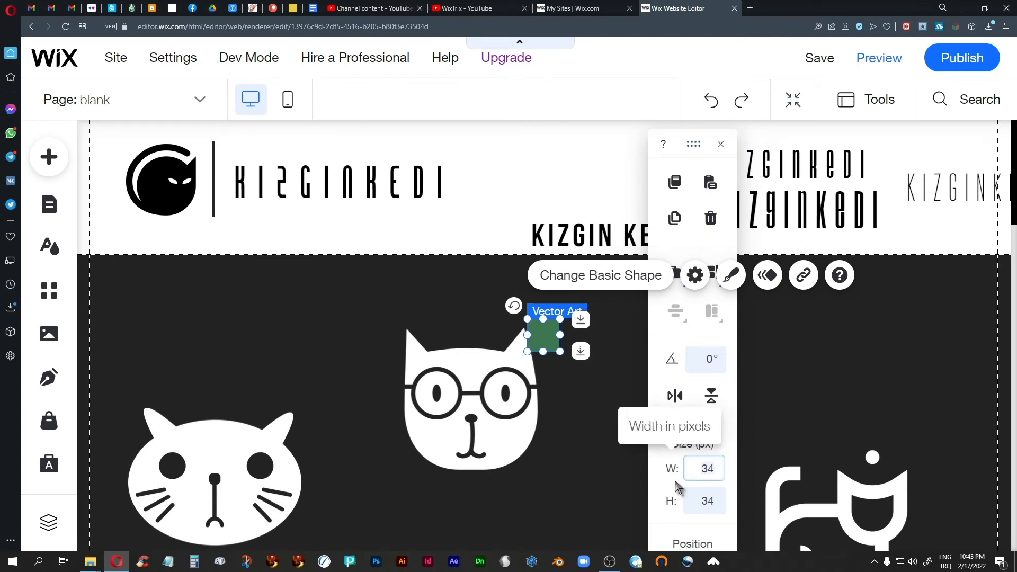
{"action": "left_click", "coordinate": [708, 506]}
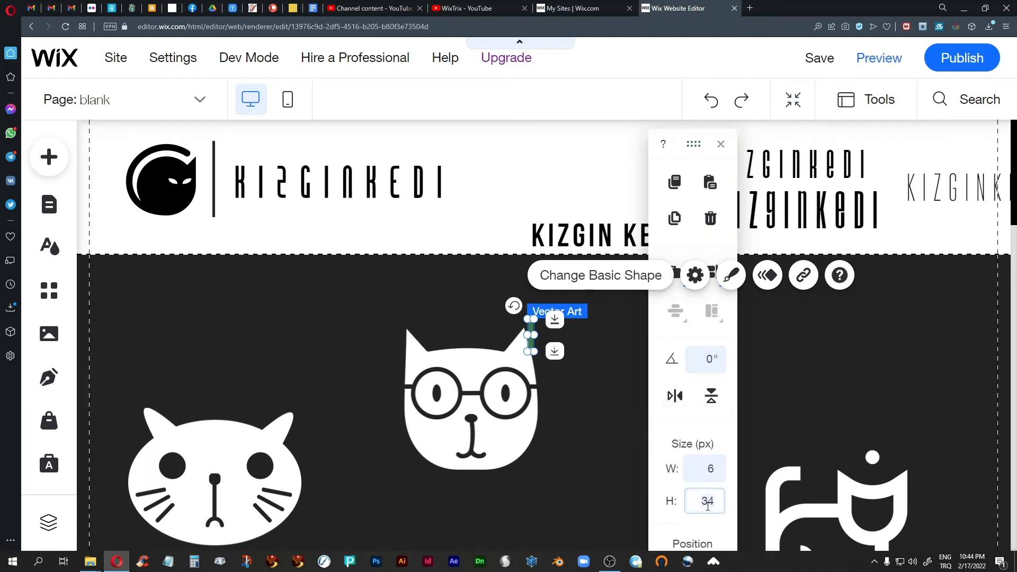
{"action": "type", "text": "6"}
{"action": "key", "text": "Return"}
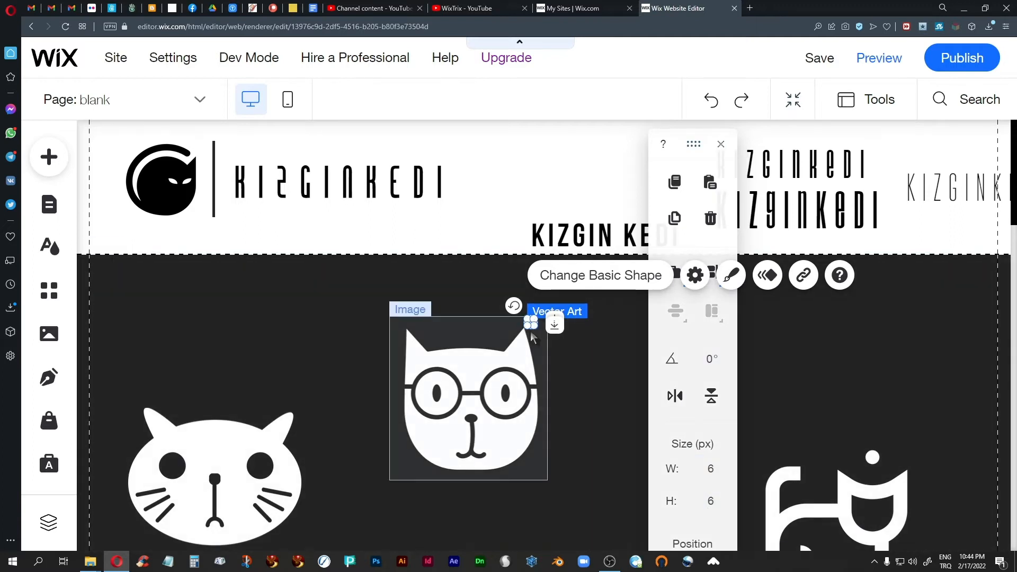
Nudge the dot up into the header and left toward the end of the KIZGINKEDI heading
{"action": "key", "text": "Up"}
{"action": "key", "text": "Up"}
{"action": "key", "text": "Up"}
{"action": "key", "text": "Up"}
{"action": "key", "text": "Up"}
{"action": "key", "text": "Up"}
{"action": "key", "text": "Up"}
{"action": "key", "text": "Up"}
{"action": "key", "text": "Up"}
{"action": "key", "text": "Up"}
{"action": "key", "text": "Up"}
{"action": "key", "text": "Up"}
{"action": "key", "text": "Up"}
{"action": "key", "text": "Up"}
{"action": "key", "text": "Up"}
{"action": "key", "text": "Up"}
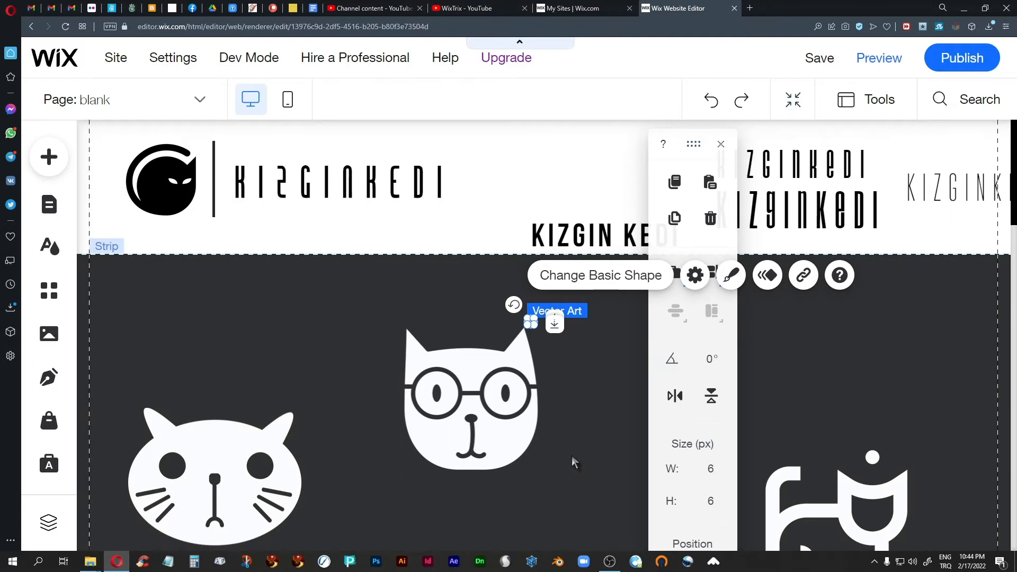
{"action": "key", "text": "Up"}
{"action": "key", "text": "Up"}
{"action": "key", "text": "Up"}
{"action": "key", "text": "Up"}
{"action": "key", "text": "Up"}
{"action": "key", "text": "Up"}
{"action": "key", "text": "Up"}
{"action": "key", "text": "Up"}
{"action": "key", "text": "Up"}
{"action": "key", "text": "Up"}
{"action": "key", "text": "Up"}
{"action": "key", "text": "Up"}
{"action": "key", "text": "Up"}
{"action": "key", "text": "Up"}
{"action": "key", "text": "Up"}
{"action": "key", "text": "Up"}
{"action": "key", "text": "Up"}
{"action": "key", "text": "Up"}
{"action": "key", "text": "Up"}
{"action": "key", "text": "Up"}
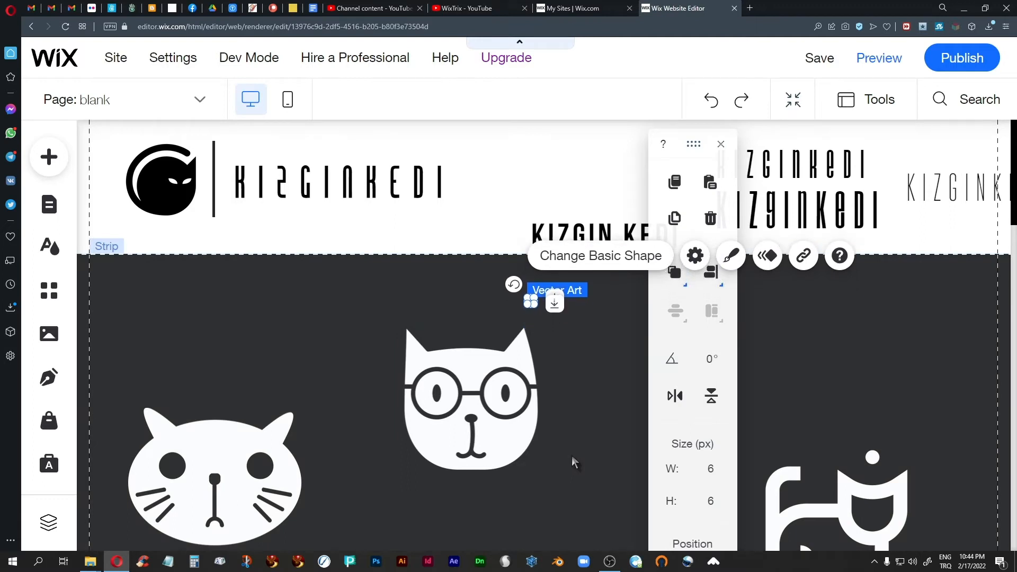
{"action": "key", "text": "Up"}
{"action": "key", "text": "Up"}
{"action": "key", "text": "Up"}
{"action": "key", "text": "Up"}
{"action": "key", "text": "Up"}
{"action": "key", "text": "Up"}
{"action": "key", "text": "Up"}
{"action": "key", "text": "Up"}
{"action": "key", "text": "Up"}
{"action": "key", "text": "Up"}
{"action": "key", "text": "Up"}
{"action": "key", "text": "Up"}
{"action": "key", "text": "Up"}
{"action": "key", "text": "Up"}
{"action": "key", "text": "Up"}
{"action": "key", "text": "Up"}
{"action": "key", "text": "Up"}
{"action": "key", "text": "Up"}
{"action": "key", "text": "Up"}
{"action": "key", "text": "Up"}
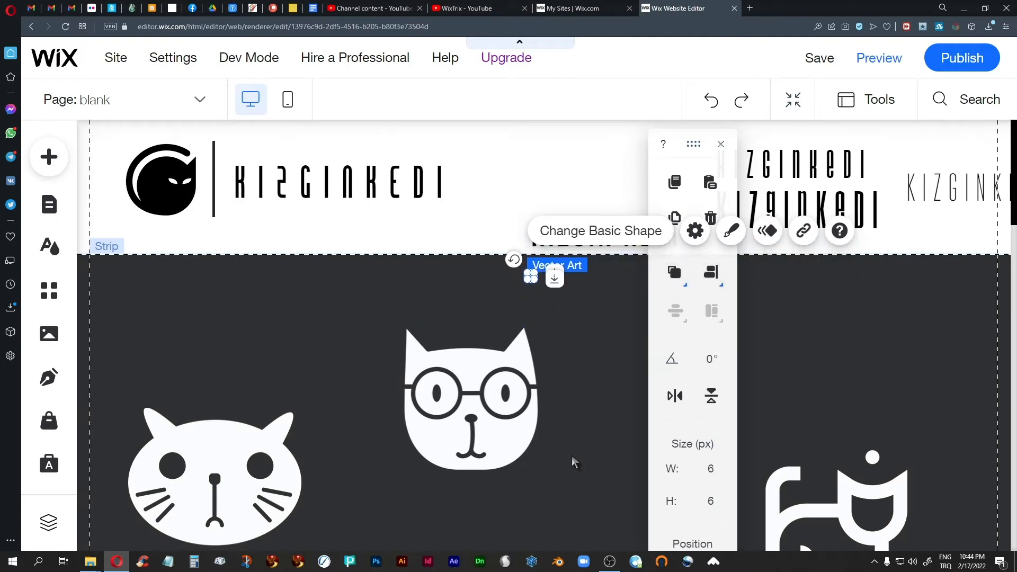
{"action": "key", "text": "Up"}
{"action": "key", "text": "Up"}
{"action": "key", "text": "Up"}
{"action": "key", "text": "Up"}
{"action": "key", "text": "Up"}
{"action": "key", "text": "Up"}
{"action": "key", "text": "Up"}
{"action": "key", "text": "Up"}
{"action": "key", "text": "Up"}
{"action": "key", "text": "Up"}
{"action": "key", "text": "Up"}
{"action": "key", "text": "Up"}
{"action": "key", "text": "Up"}
{"action": "key", "text": "Up"}
{"action": "key", "text": "Up"}
{"action": "key", "text": "Up"}
{"action": "key", "text": "Up"}
{"action": "key", "text": "Up"}
{"action": "key", "text": "Up"}
{"action": "key", "text": "Up"}
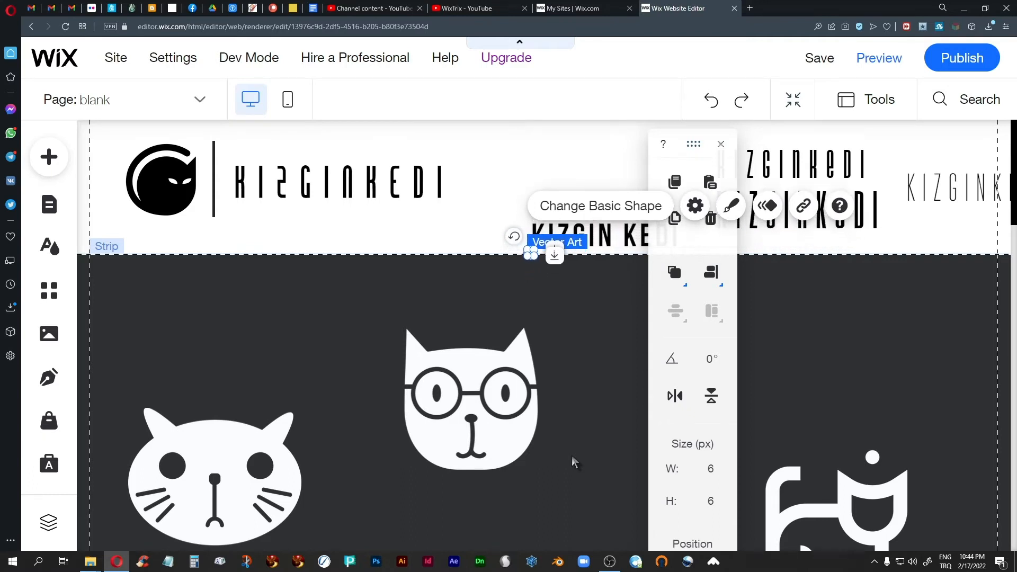
{"action": "key", "text": "Up"}
{"action": "key", "text": "Up"}
{"action": "key", "text": "Up"}
{"action": "key", "text": "Up"}
{"action": "key", "text": "Up"}
{"action": "key", "text": "Up"}
{"action": "key", "text": "Up"}
{"action": "key", "text": "Up"}
{"action": "key", "text": "Up"}
{"action": "key", "text": "Up"}
{"action": "key", "text": "Up"}
{"action": "key", "text": "Up"}
{"action": "key", "text": "Up"}
{"action": "key", "text": "Up"}
{"action": "key", "text": "Up"}
{"action": "key", "text": "Up"}
{"action": "key", "text": "Up"}
{"action": "key", "text": "Up"}
{"action": "key", "text": "Up"}
{"action": "key", "text": "Up"}
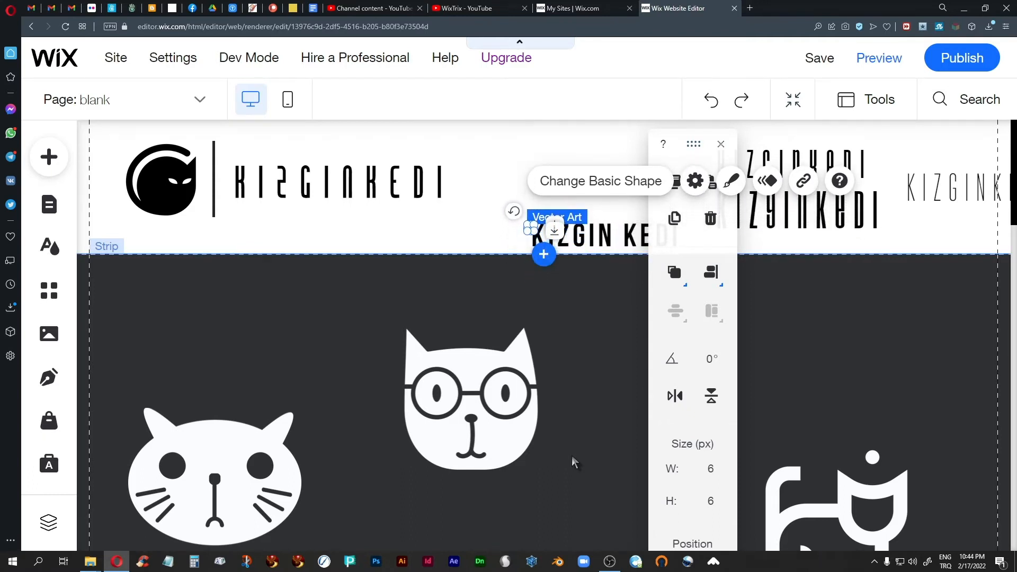
{"action": "key", "text": "Up"}
{"action": "key", "text": "Up"}
{"action": "key", "text": "Up"}
{"action": "key", "text": "Up"}
{"action": "key", "text": "Up"}
{"action": "key", "text": "Up"}
{"action": "key", "text": "Up"}
{"action": "key", "text": "Up"}
{"action": "key", "text": "Up"}
{"action": "key", "text": "Up"}
{"action": "key", "text": "Up"}
{"action": "key", "text": "Up"}
{"action": "key", "text": "Up"}
{"action": "key", "text": "Up"}
{"action": "key", "text": "Up"}
{"action": "key", "text": "Up"}
{"action": "key", "text": "Up"}
{"action": "key", "text": "Up"}
{"action": "key", "text": "Up"}
{"action": "key", "text": "Up"}
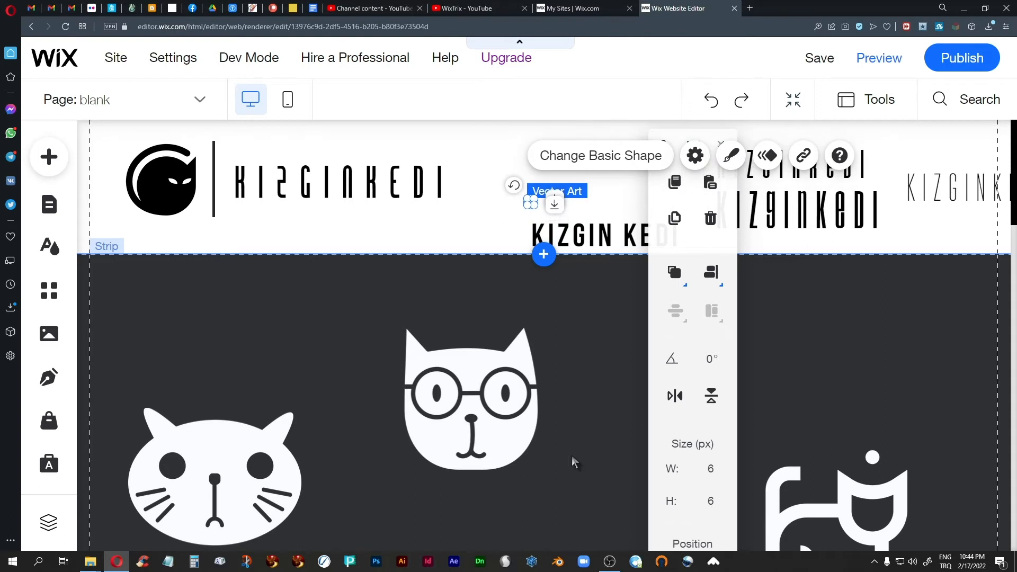
{"action": "key", "text": "Up"}
{"action": "key", "text": "Up"}
{"action": "key", "text": "Up"}
{"action": "key", "text": "Up"}
{"action": "key", "text": "Up"}
{"action": "key", "text": "Up"}
{"action": "key", "text": "Up"}
{"action": "key", "text": "Up"}
{"action": "key", "text": "Up"}
{"action": "key", "text": "Up"}
{"action": "key", "text": "Up"}
{"action": "key", "text": "Up"}
{"action": "key", "text": "Up"}
{"action": "key", "text": "Up"}
{"action": "key", "text": "Up"}
{"action": "key", "text": "Up"}
{"action": "key", "text": "Up"}
{"action": "key", "text": "Up"}
{"action": "key", "text": "Up"}
{"action": "key", "text": "Up"}
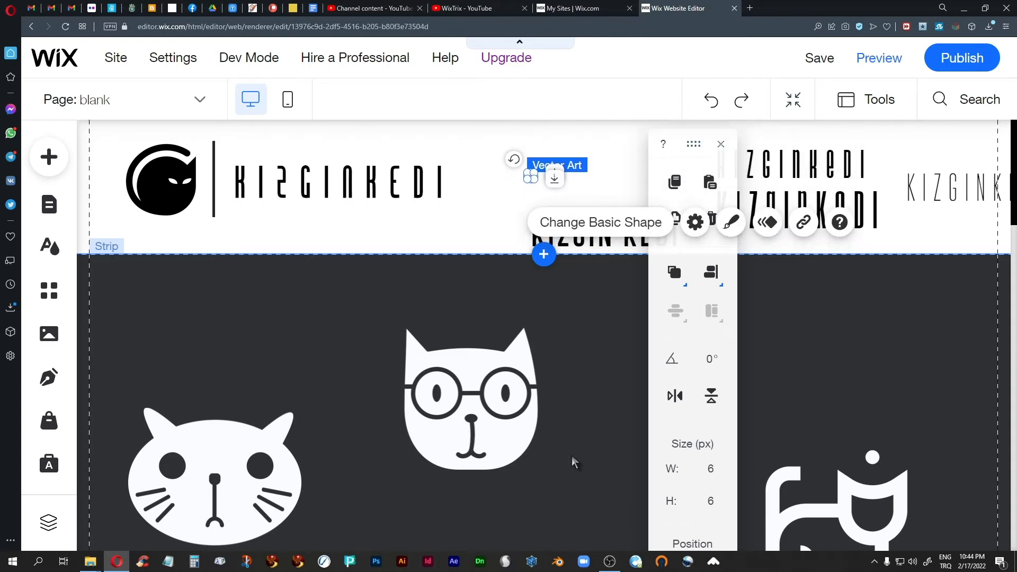
{"action": "key", "text": "Left"}
{"action": "key", "text": "Left"}
{"action": "key", "text": "Left"}
{"action": "key", "text": "Left"}
{"action": "key", "text": "Left"}
{"action": "key", "text": "Left"}
{"action": "key", "text": "Left"}
{"action": "key", "text": "Left"}
{"action": "key", "text": "Left"}
{"action": "key", "text": "Left"}
{"action": "key", "text": "Left"}
{"action": "key", "text": "Left"}
{"action": "key", "text": "Left"}
{"action": "key", "text": "Left"}
{"action": "key", "text": "Left"}
{"action": "key", "text": "Left"}
{"action": "key", "text": "Left"}
{"action": "key", "text": "Left"}
{"action": "key", "text": "Left"}
{"action": "key", "text": "Left"}
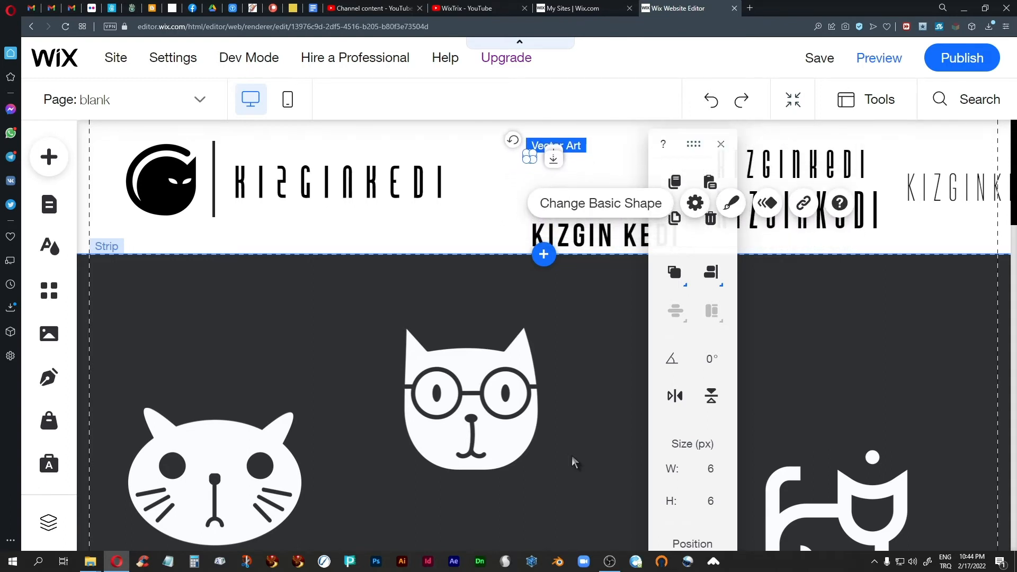
{"action": "key", "text": "Left"}
{"action": "key", "text": "Left"}
{"action": "key", "text": "Left"}
{"action": "key", "text": "Left"}
{"action": "key", "text": "Left"}
{"action": "key", "text": "Left"}
{"action": "key", "text": "Left"}
{"action": "key", "text": "Left"}
{"action": "key", "text": "Left"}
{"action": "key", "text": "Left"}
{"action": "key", "text": "Left"}
{"action": "key", "text": "Left"}
{"action": "key", "text": "Left"}
{"action": "key", "text": "Left"}
{"action": "key", "text": "Left"}
{"action": "key", "text": "Left"}
{"action": "key", "text": "Left"}
{"action": "key", "text": "Left"}
{"action": "key", "text": "Left"}
{"action": "key", "text": "Left"}
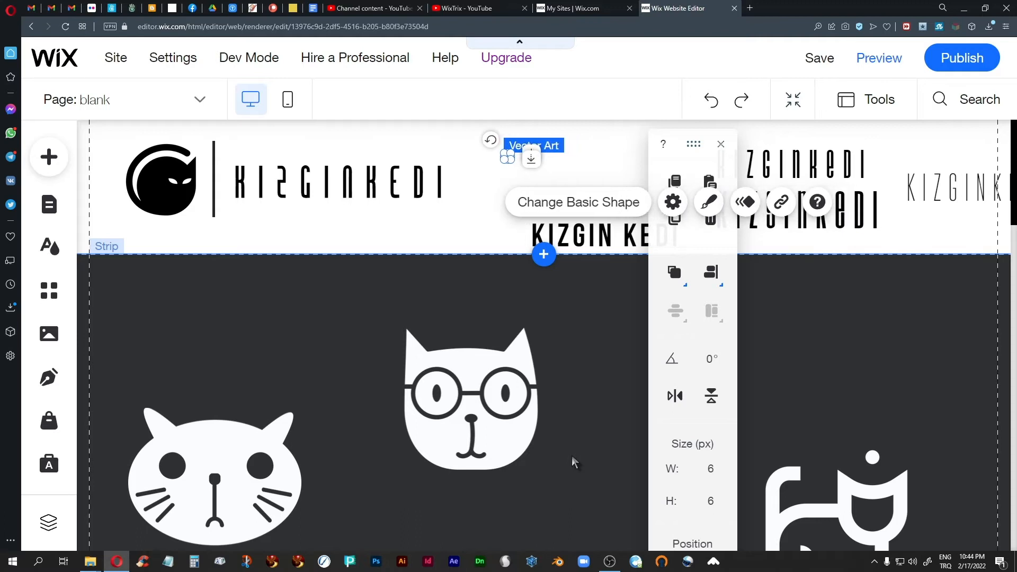
{"action": "key", "text": "Left"}
{"action": "key", "text": "Left"}
{"action": "key", "text": "Left"}
{"action": "key", "text": "Left"}
{"action": "key", "text": "Left"}
{"action": "key", "text": "Left"}
{"action": "key", "text": "Left"}
{"action": "key", "text": "Left"}
{"action": "key", "text": "Left"}
{"action": "key", "text": "Left"}
{"action": "key", "text": "Left"}
{"action": "key", "text": "Left"}
{"action": "key", "text": "Left"}
{"action": "key", "text": "Left"}
{"action": "key", "text": "Left"}
{"action": "key", "text": "Left"}
{"action": "key", "text": "Left"}
{"action": "key", "text": "Left"}
{"action": "key", "text": "Left"}
{"action": "key", "text": "Left"}
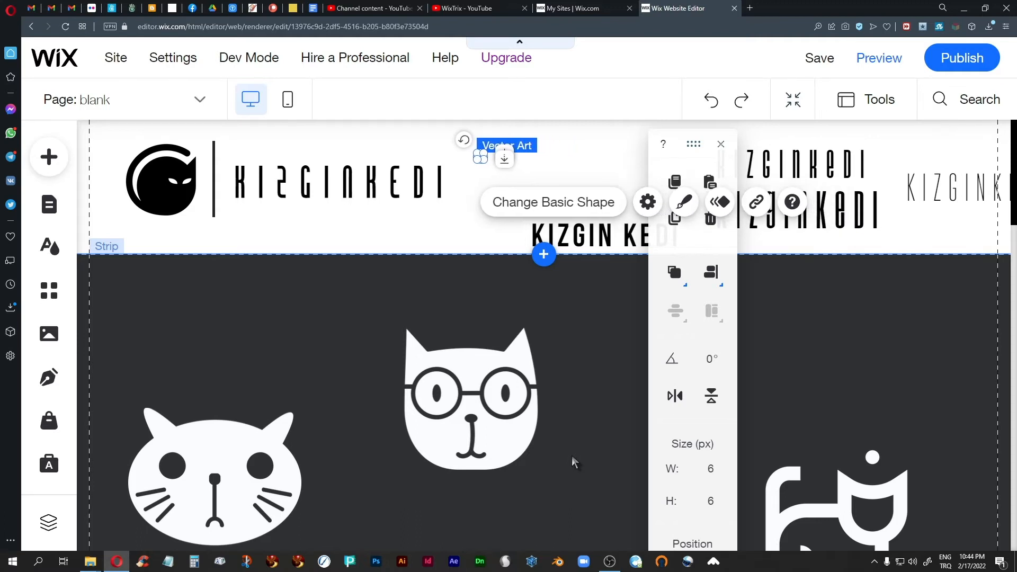
{"action": "key", "text": "Left"}
{"action": "key", "text": "Left"}
{"action": "key", "text": "Left"}
{"action": "key", "text": "Left"}
{"action": "key", "text": "Left"}
{"action": "key", "text": "Left"}
{"action": "key", "text": "Left"}
{"action": "key", "text": "Left"}
{"action": "key", "text": "Left"}
{"action": "key", "text": "Left"}
{"action": "key", "text": "Left"}
{"action": "key", "text": "Left"}
{"action": "key", "text": "Left"}
{"action": "key", "text": "Left"}
{"action": "key", "text": "Left"}
{"action": "key", "text": "Left"}
{"action": "key", "text": "Left"}
{"action": "key", "text": "Left"}
{"action": "key", "text": "Left"}
{"action": "key", "text": "Left"}
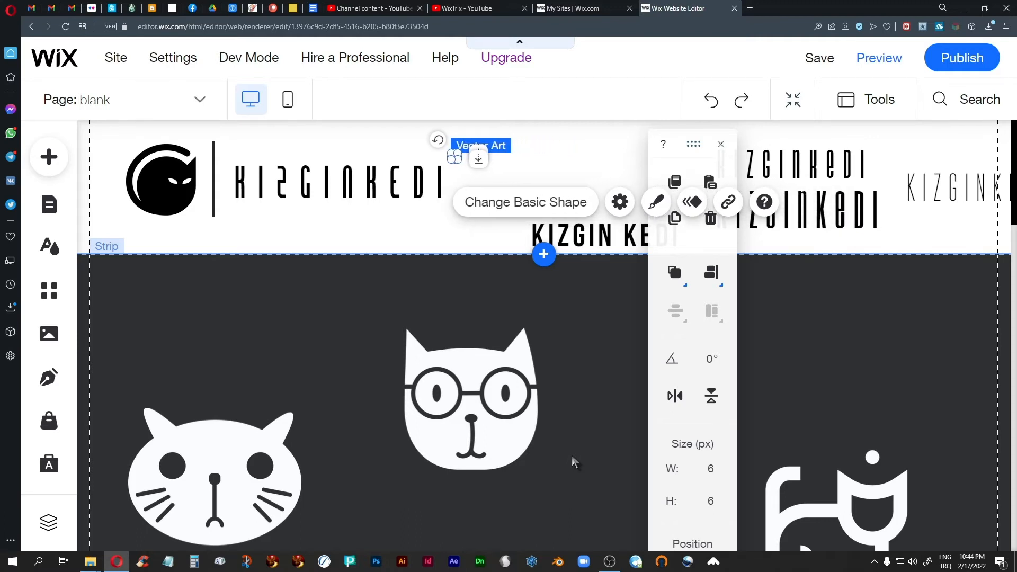
{"action": "key", "text": "Left"}
{"action": "key", "text": "Left"}
{"action": "key", "text": "Left"}
{"action": "key", "text": "Left"}
{"action": "key", "text": "Left"}
{"action": "key", "text": "Left"}
{"action": "key", "text": "Left"}
{"action": "key", "text": "Left"}
{"action": "key", "text": "Left"}
{"action": "key", "text": "Left"}
{"action": "key", "text": "Left"}
{"action": "key", "text": "Left"}
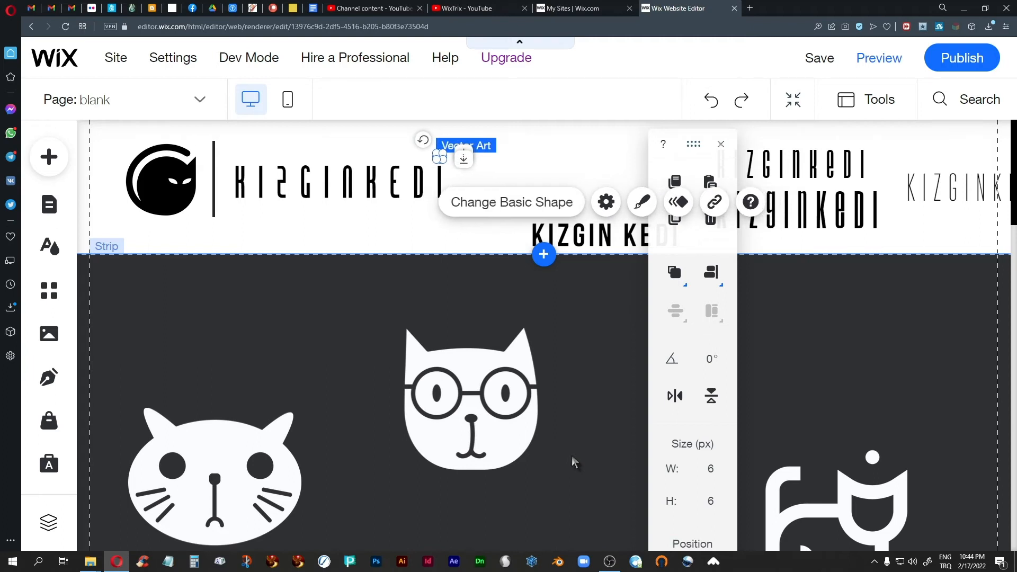
{"action": "key", "text": "Down"}
{"action": "key", "text": "Down"}
Reselect the 6×6 dot and change its fill colour to black
{"action": "left_click", "coordinate": [554, 249]}
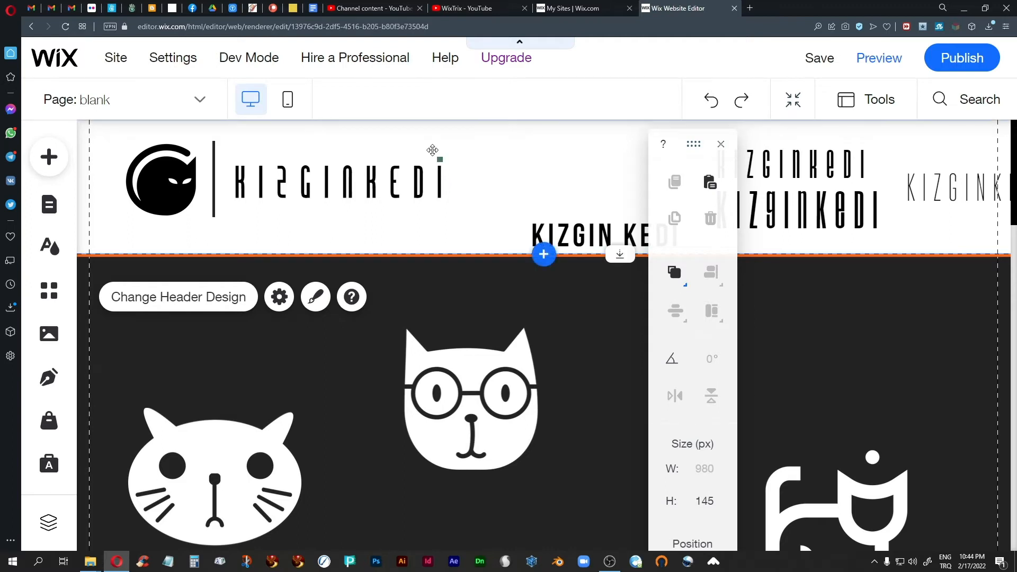
{"action": "left_click", "coordinate": [439, 158]}
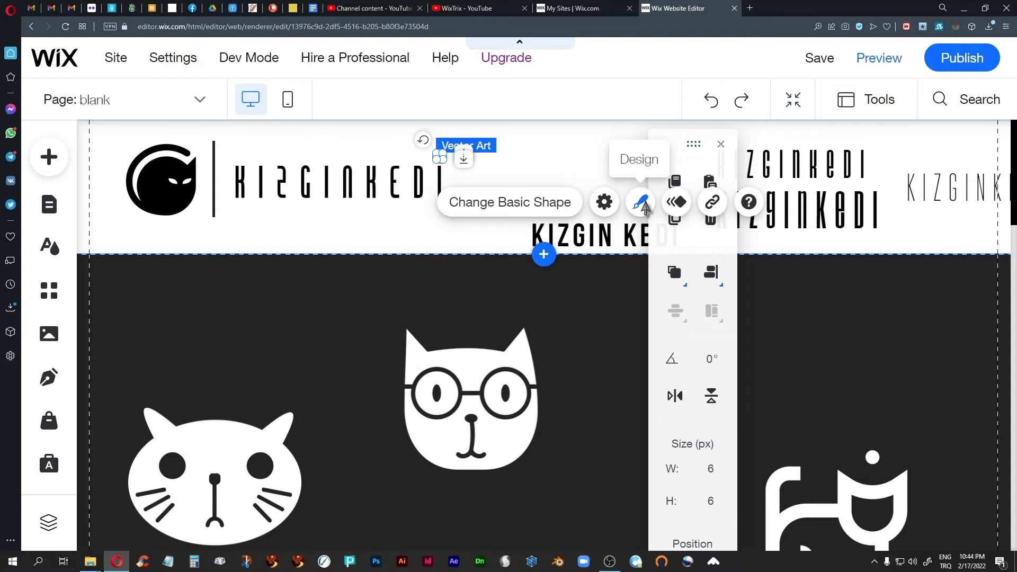
{"action": "left_click", "coordinate": [641, 203]}
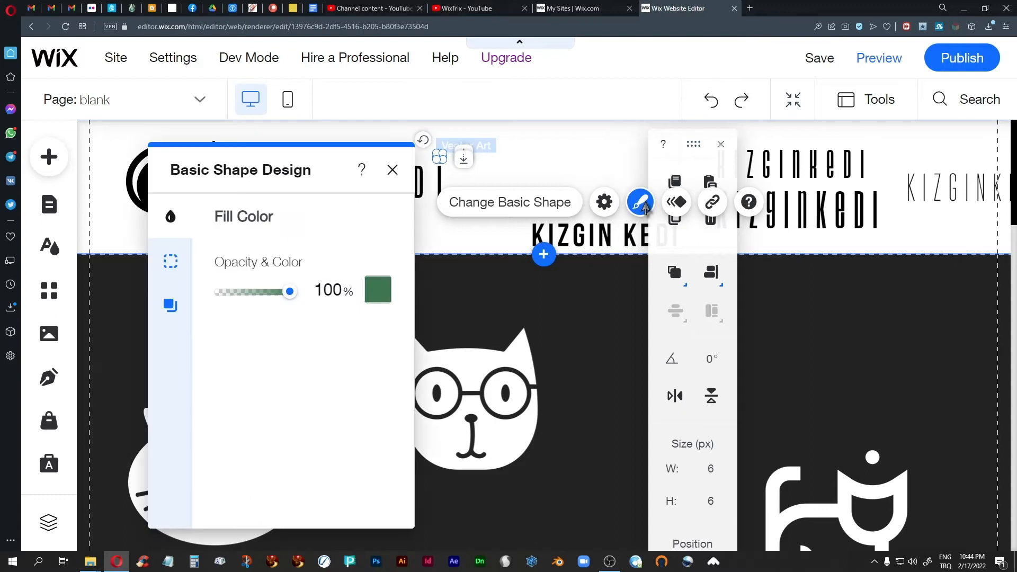
{"action": "left_click", "coordinate": [378, 290]}
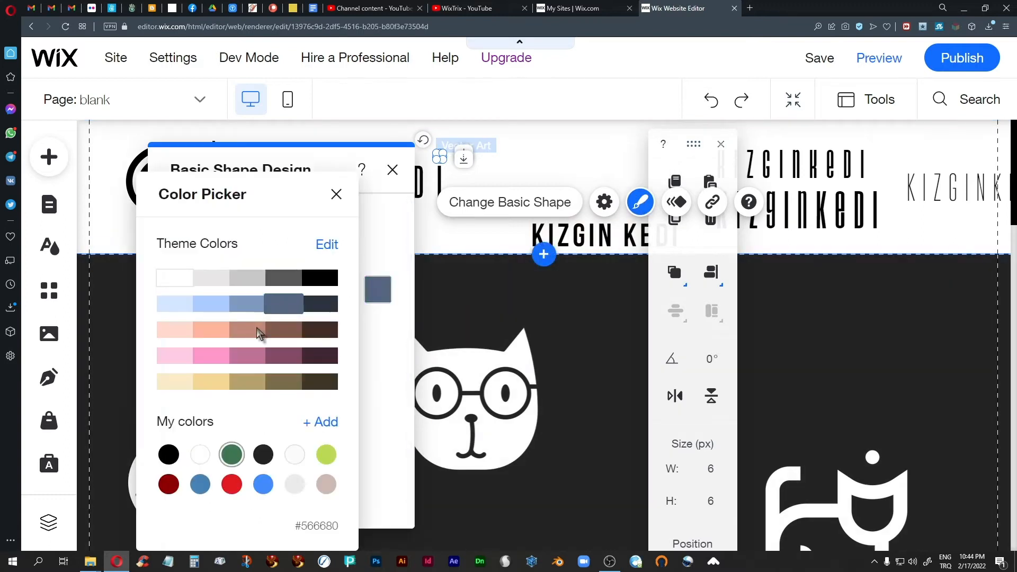
{"action": "left_click", "coordinate": [169, 455]}
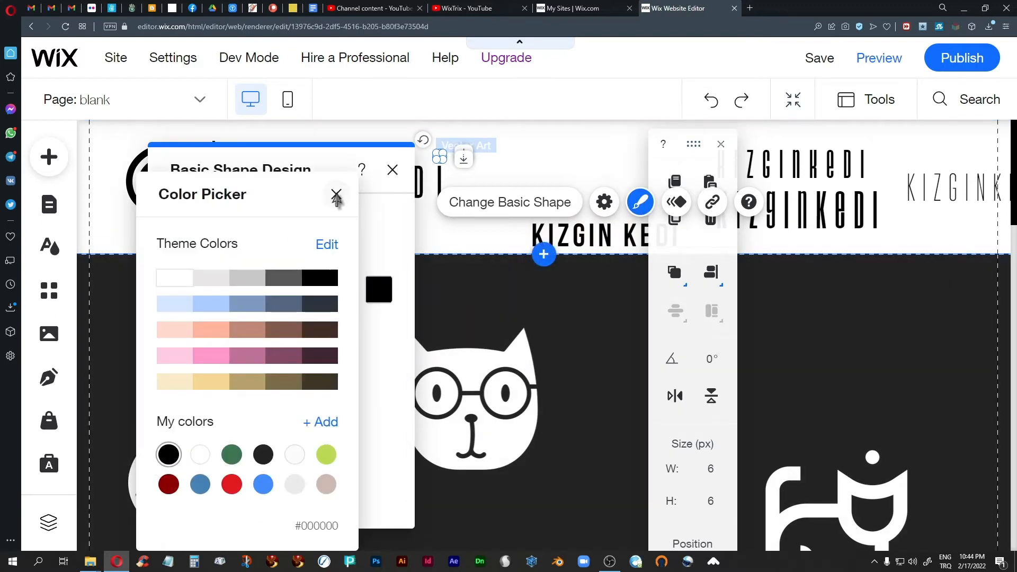
{"action": "left_click", "coordinate": [336, 194]}
{"action": "left_click", "coordinate": [393, 170]}
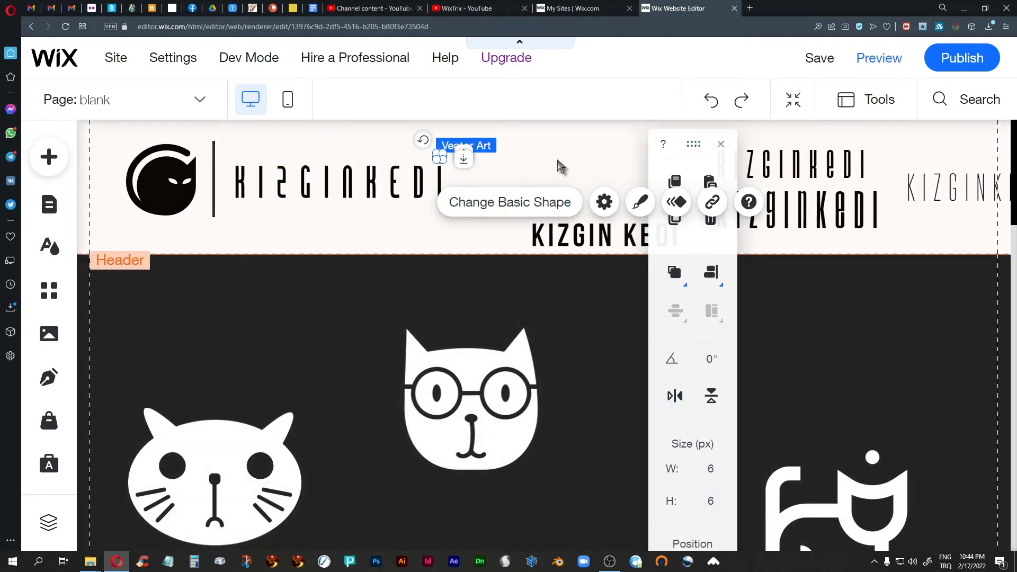
{"action": "left_click", "coordinate": [558, 161]}
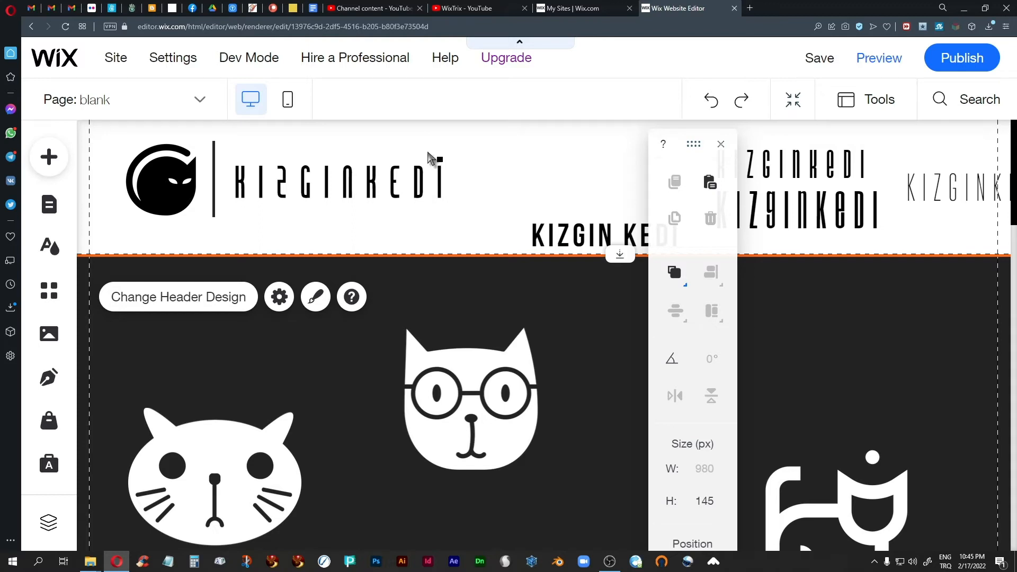
Select the small dot shape beside the KIZGINKEDI text and delete it
{"action": "left_click_drag", "start_coordinate": [435, 155], "coordinate": [443, 159]}
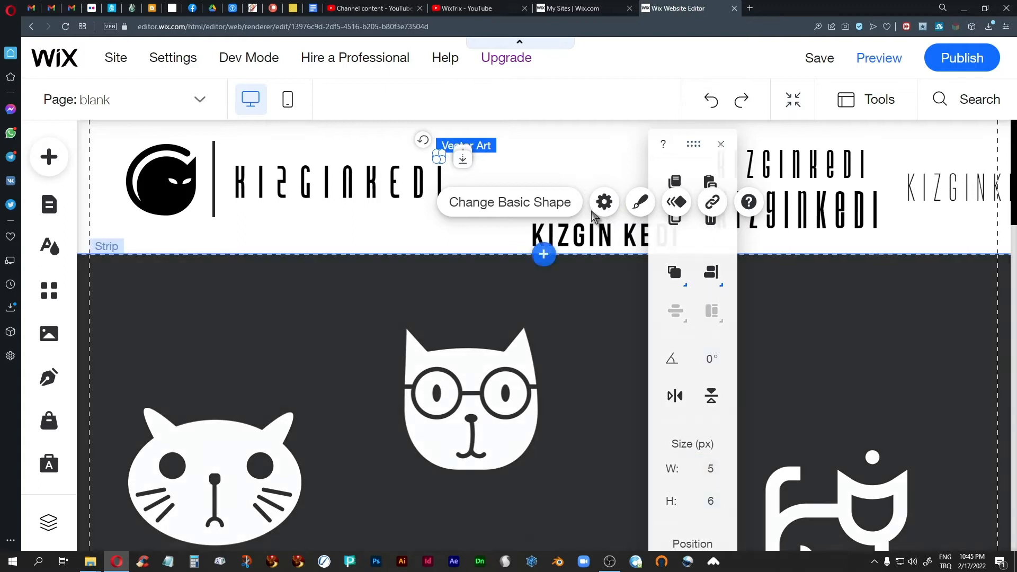
{"action": "left_click", "coordinate": [561, 173]}
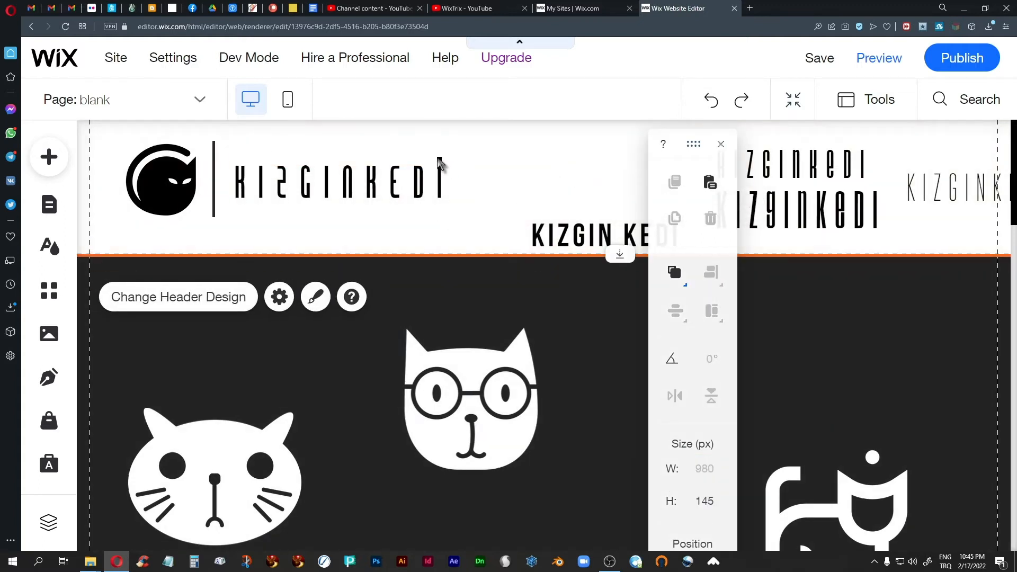
{"action": "left_click", "coordinate": [430, 148]}
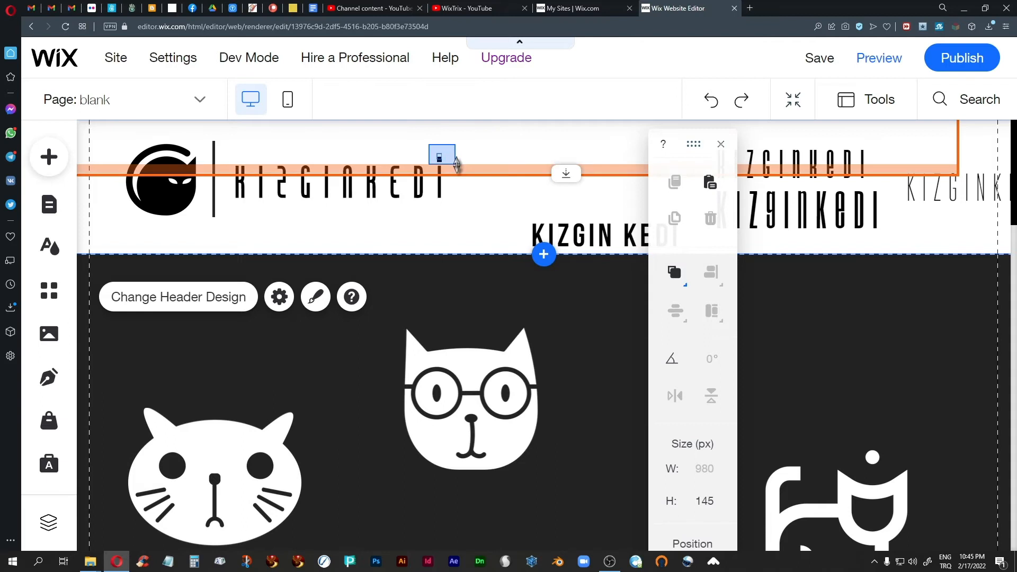
{"action": "left_click", "coordinate": [459, 164]}
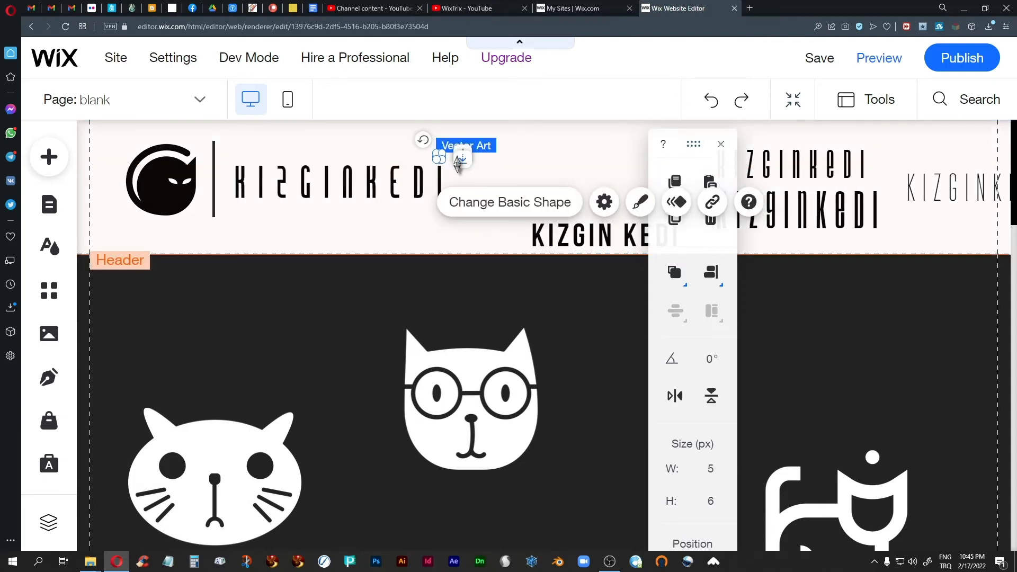
{"action": "key", "text": "Delete"}
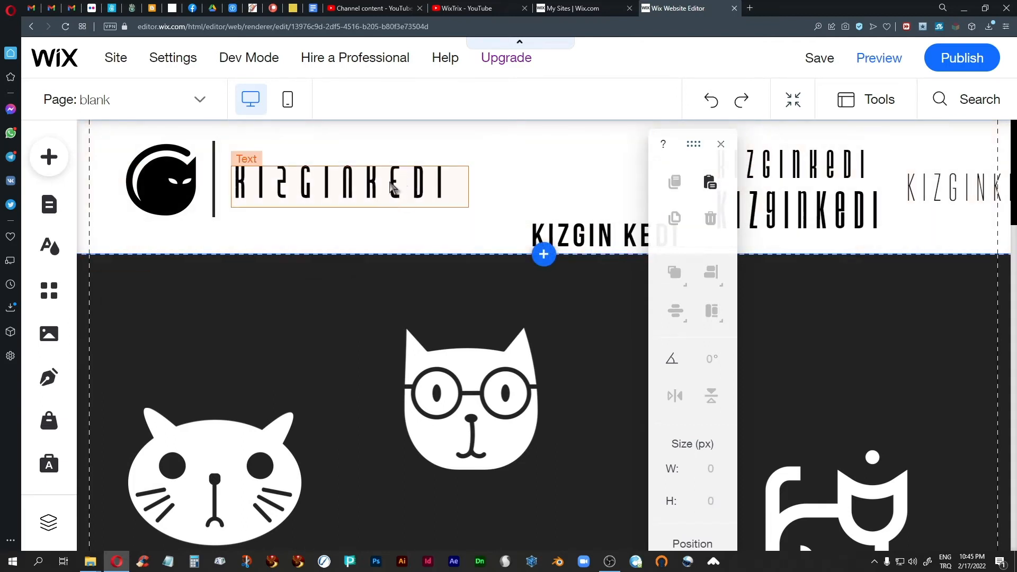
{"action": "left_click", "coordinate": [392, 185]}
{"action": "left_click", "coordinate": [517, 171]}
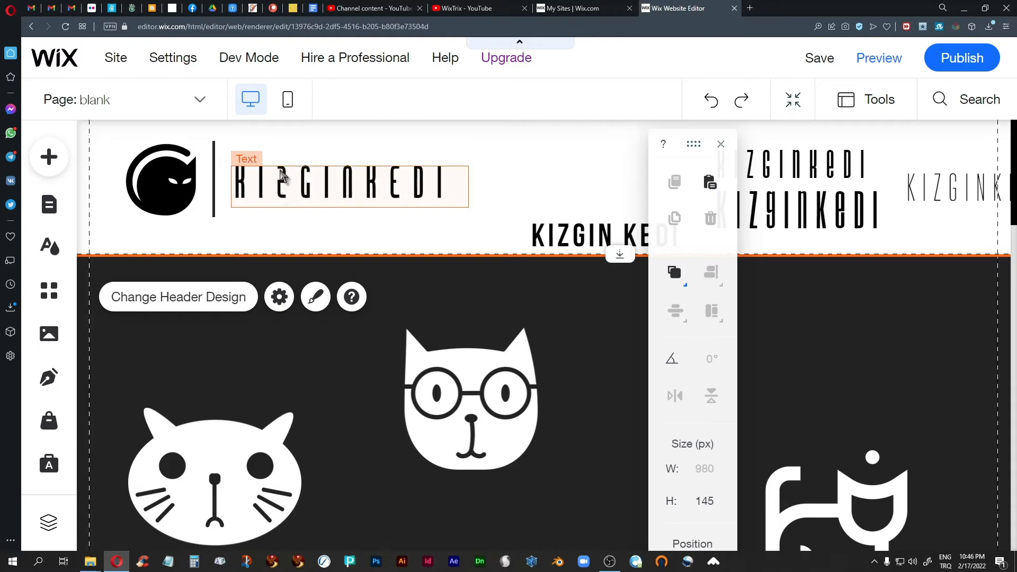
Delete the KIZGINKEDI text beside the logo and close the arrange panel
{"action": "left_click", "coordinate": [349, 191]}
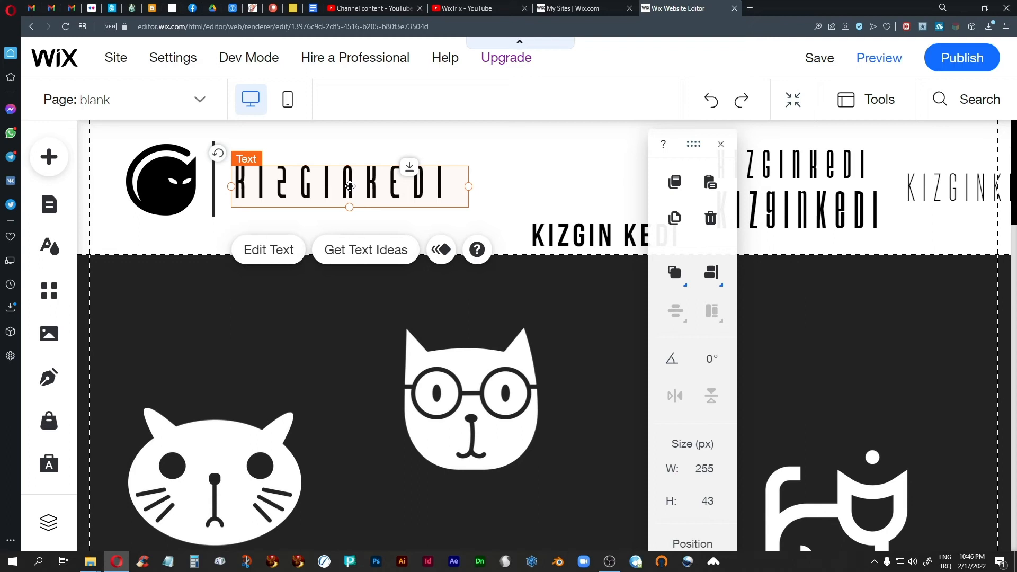
{"action": "key", "text": "Delete"}
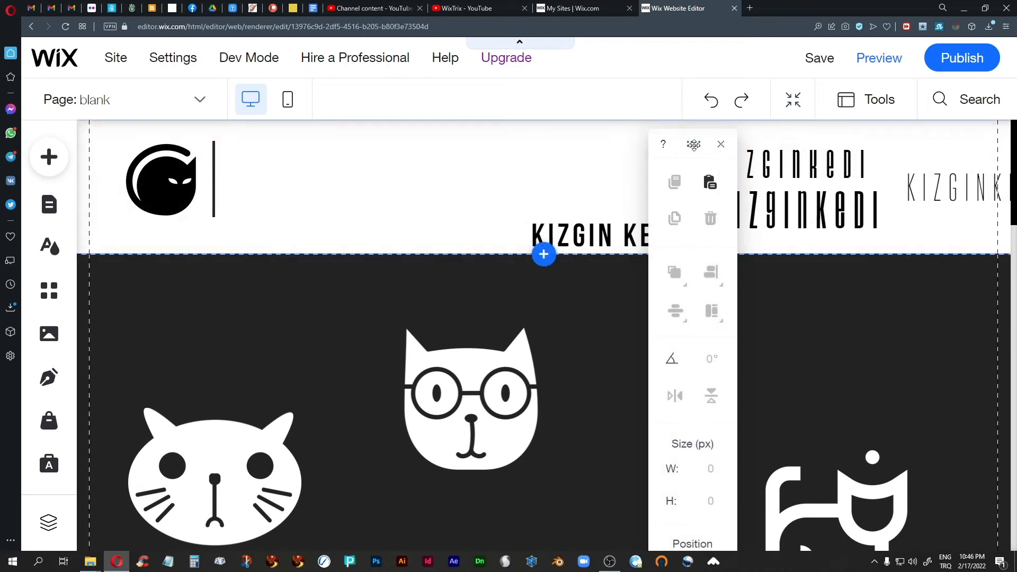
{"action": "left_click", "coordinate": [722, 144]}
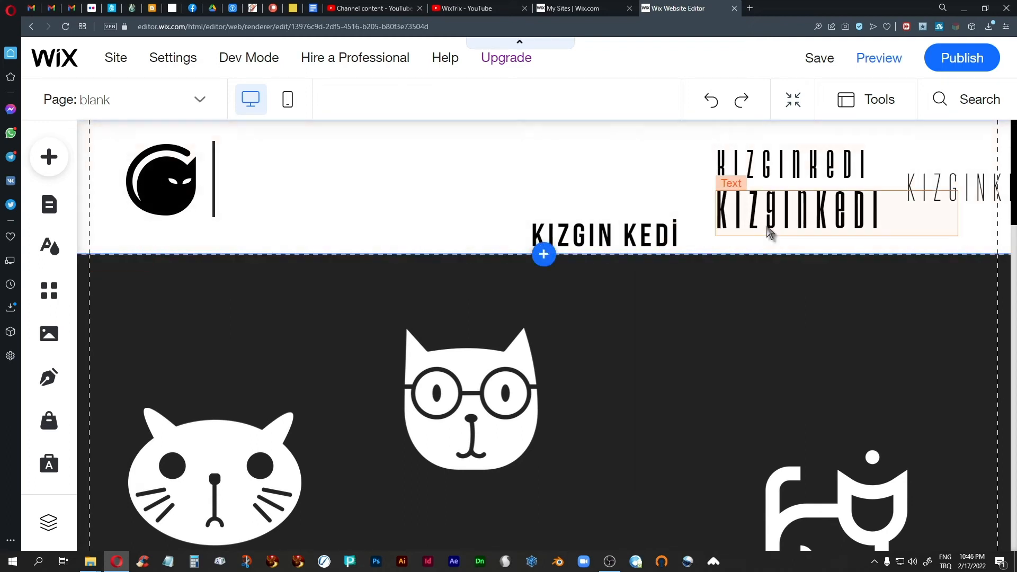
Drag the bold and thin KIZGINKEDI wordmarks beside the cat logo, the thin one on top
{"action": "left_click", "coordinate": [775, 213]}
{"action": "left_click_drag", "start_coordinate": [776, 214], "coordinate": [326, 210]}
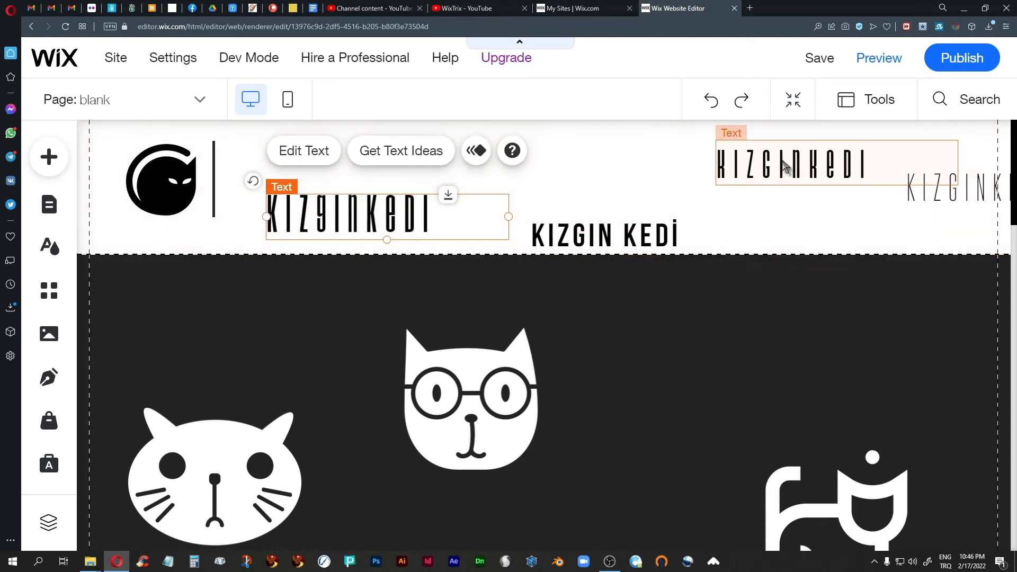
{"action": "left_click_drag", "start_coordinate": [771, 162], "coordinate": [335, 159]}
{"action": "left_click", "coordinate": [631, 173]}
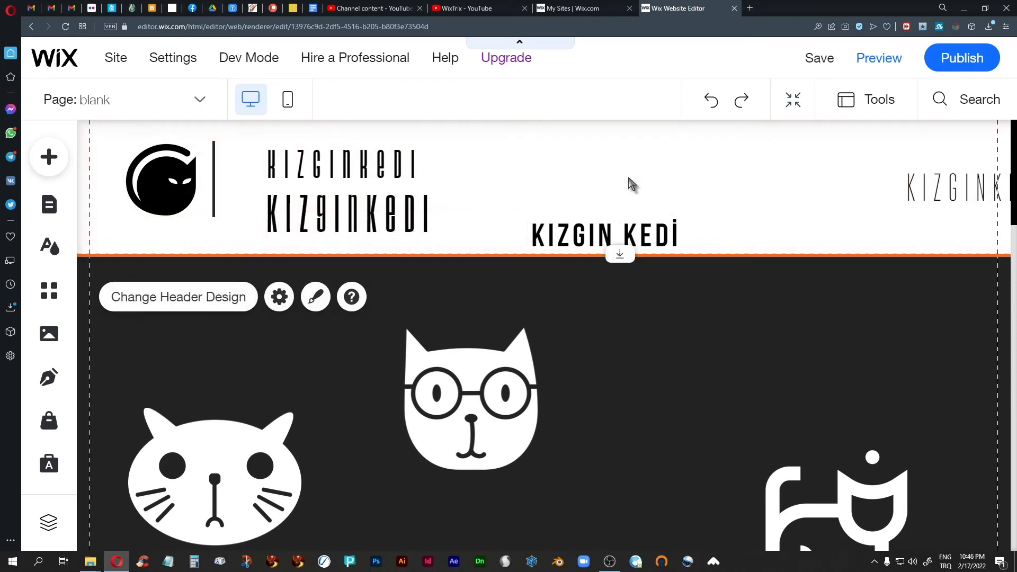
{"action": "left_click", "coordinate": [331, 222]}
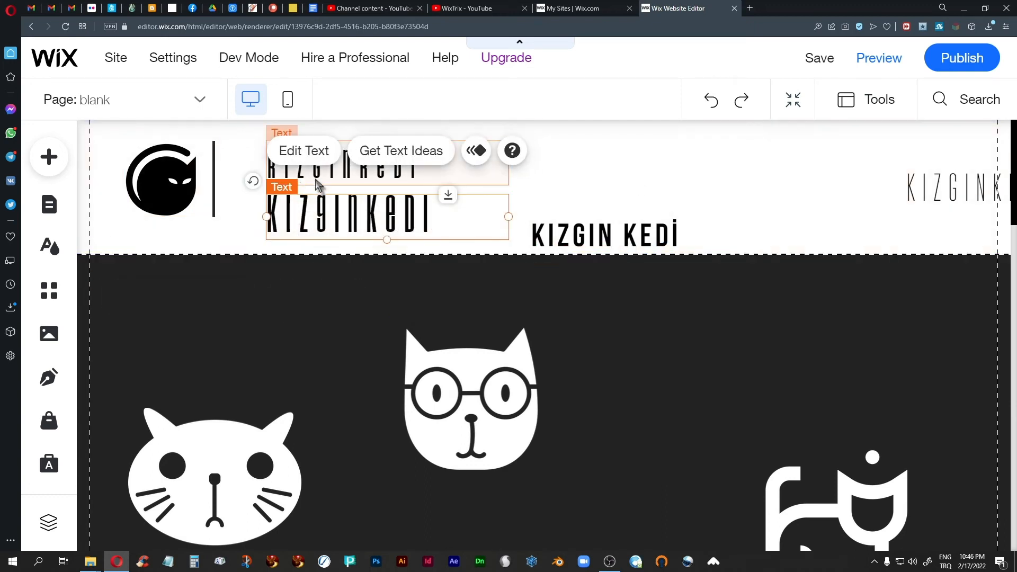
{"action": "left_click", "coordinate": [635, 189]}
{"action": "left_click", "coordinate": [334, 169]}
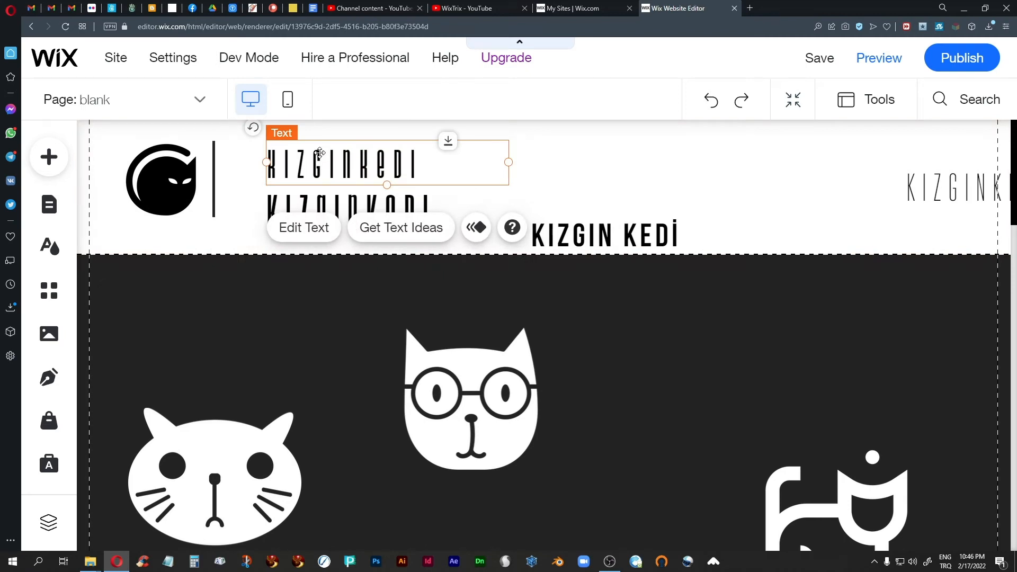
{"action": "left_click", "coordinate": [625, 171]}
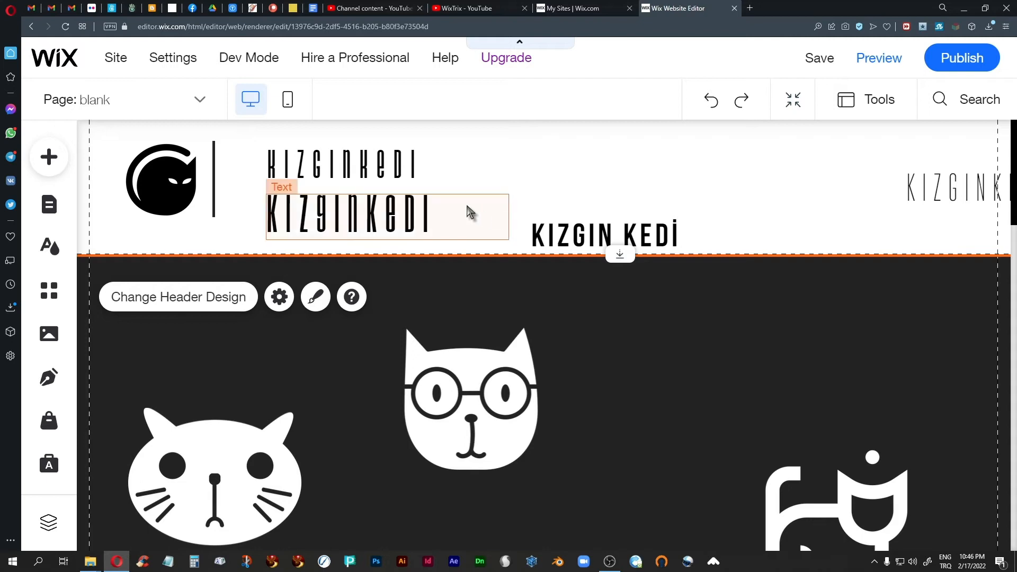
{"action": "key", "text": "ctrl+plus"}
{"action": "key", "text": "ctrl+plus"}
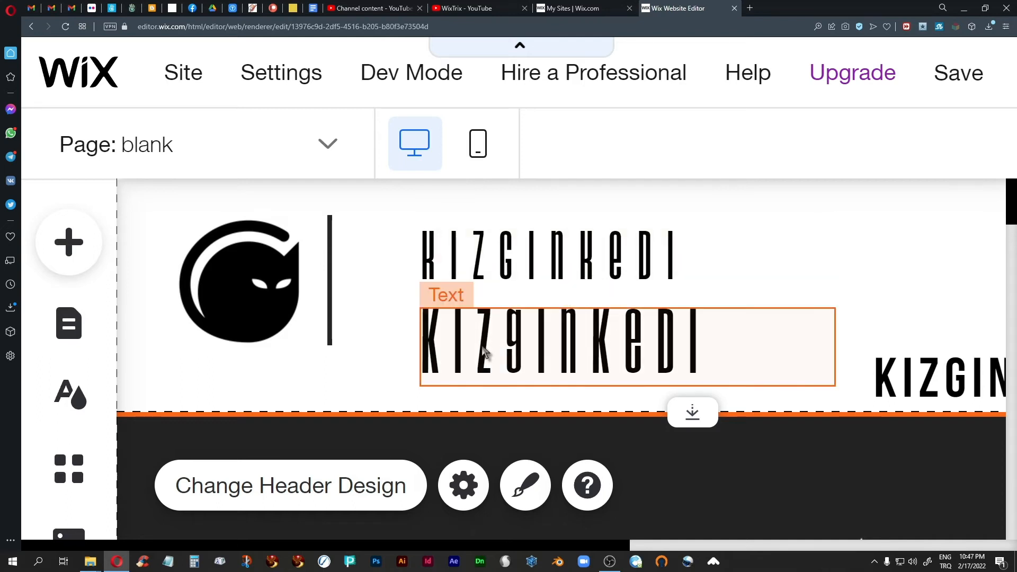
Move the bold wordmark to the upper right and set the thin one beside the logo at x 166, y 59
{"action": "left_click_drag", "start_coordinate": [485, 353], "coordinate": [764, 258]}
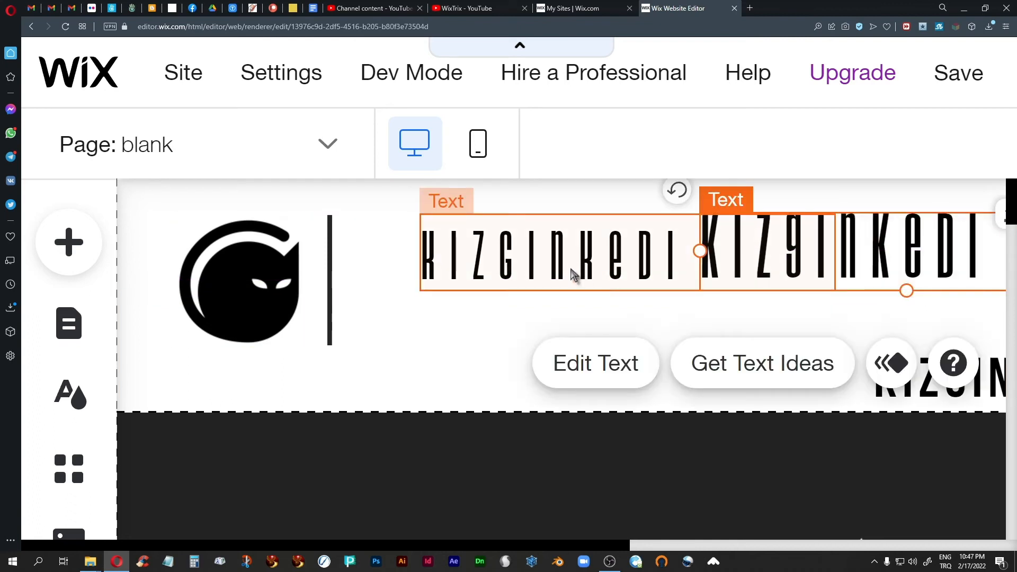
{"action": "left_click_drag", "start_coordinate": [559, 262], "coordinate": [520, 318]}
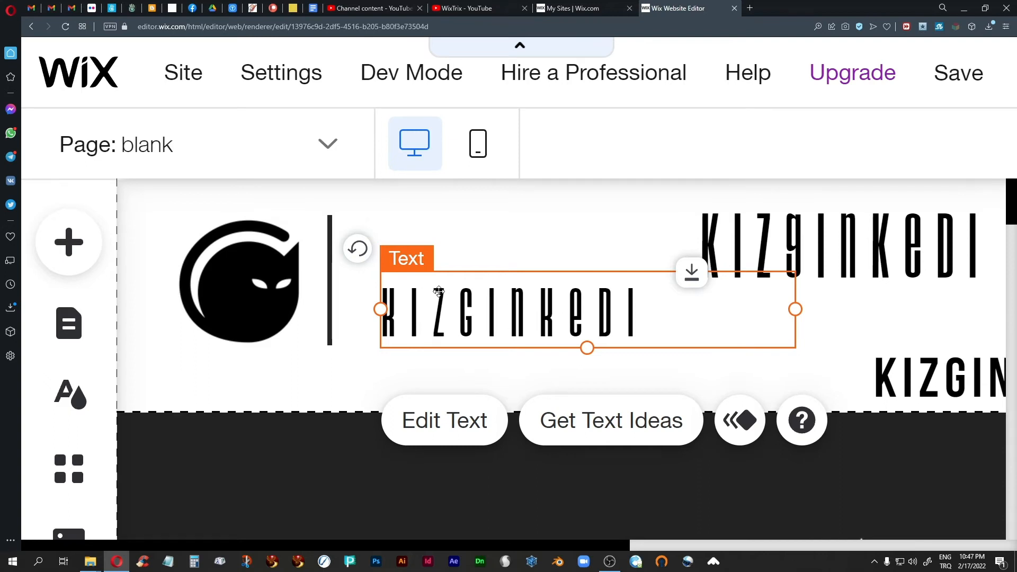
{"action": "left_click", "coordinate": [322, 381]}
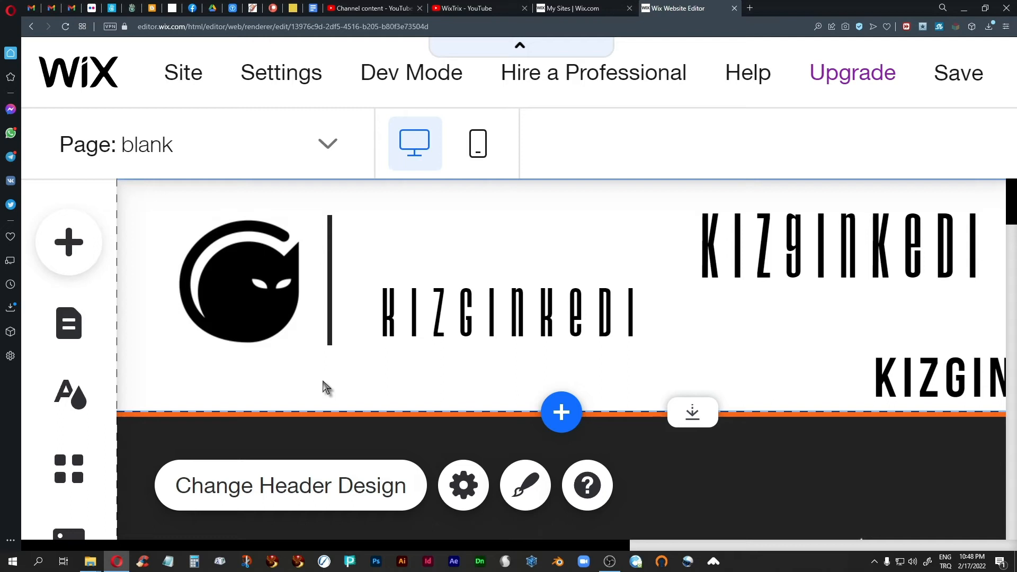
Delete both the thin and the bold KIZGINKEDI wordmarks
{"action": "left_click", "coordinate": [495, 324]}
{"action": "key", "text": "Delete"}
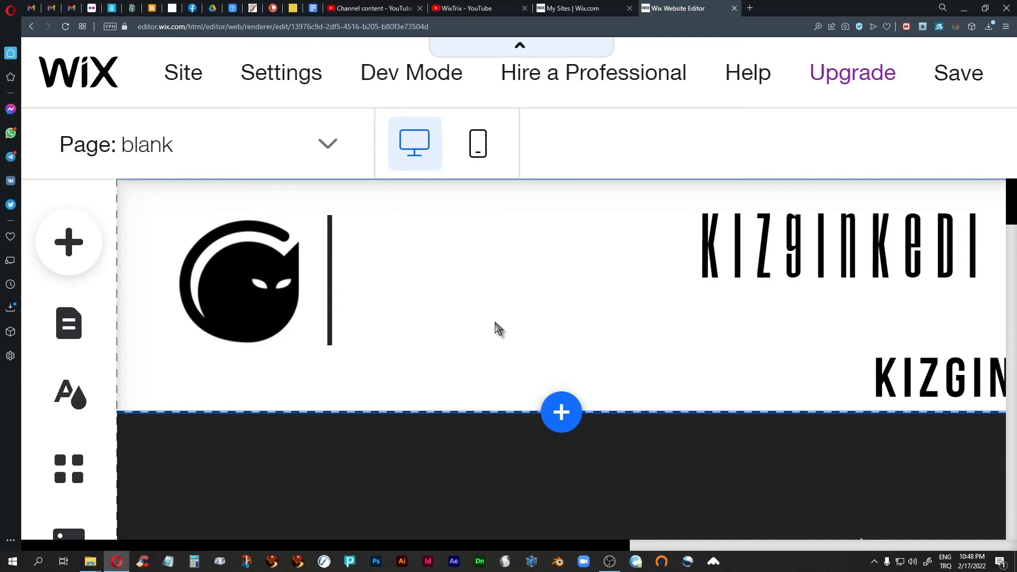
{"action": "left_click", "coordinate": [792, 253]}
{"action": "key", "text": "Delete"}
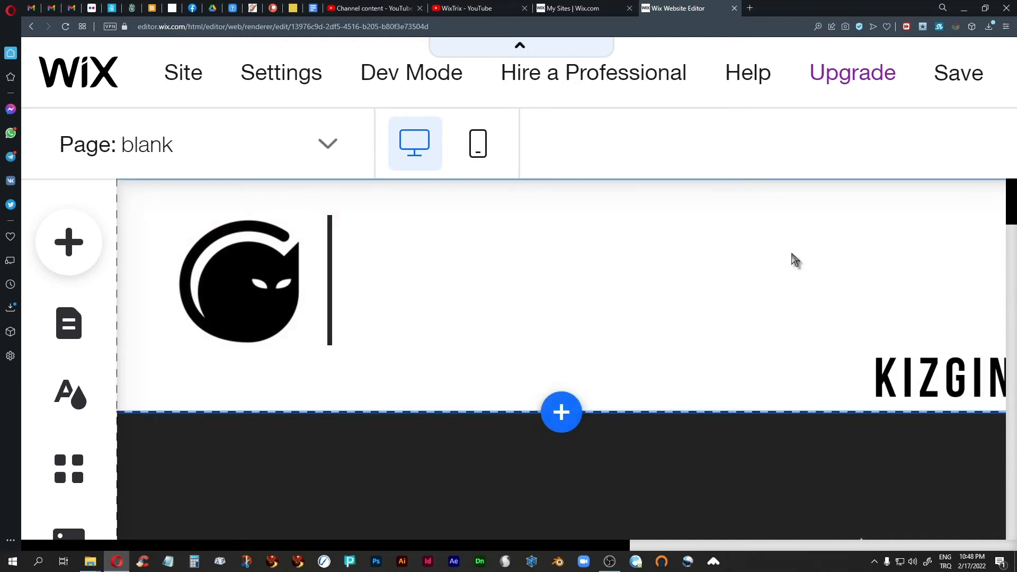
Move the spaced top-right KIZGINKEDİ text beside the cat logo in the header
{"action": "scroll", "coordinate": [792, 256], "scroll_direction": "down", "scroll_amount": 3}
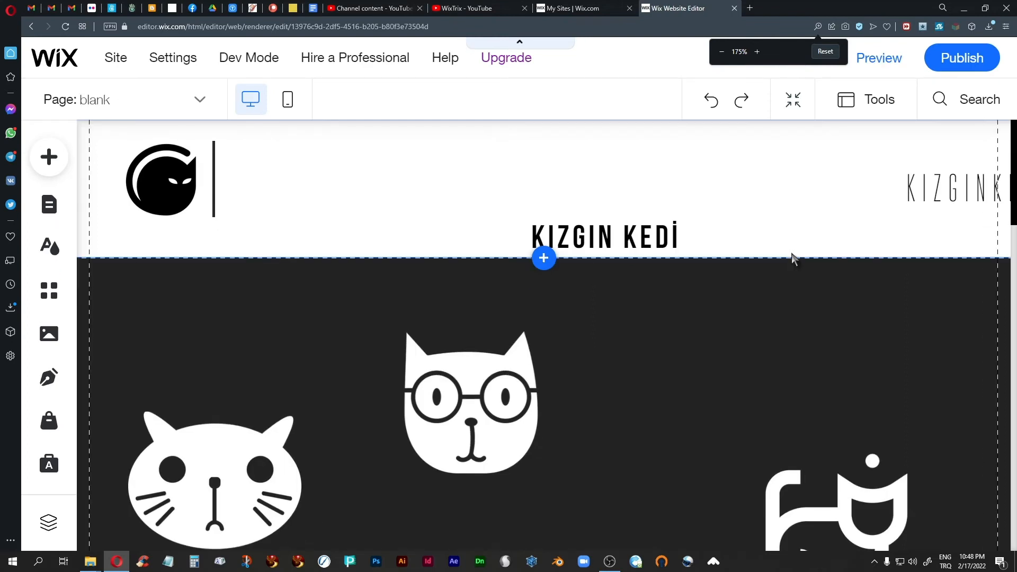
{"action": "left_click", "coordinate": [935, 184]}
{"action": "left_click_drag", "start_coordinate": [938, 184], "coordinate": [264, 183]}
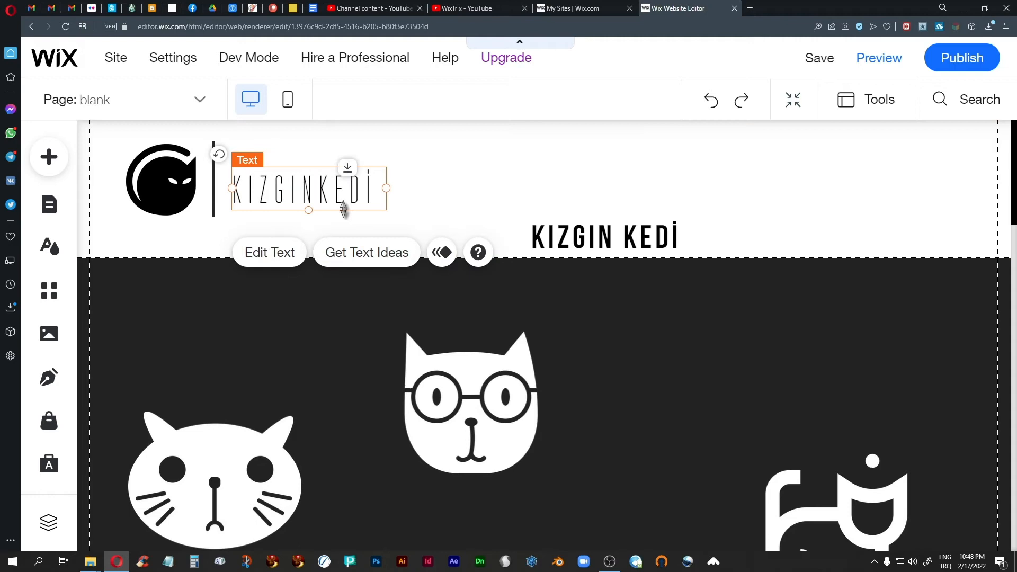
{"action": "left_click", "coordinate": [442, 193]}
{"action": "key", "text": "ctrl+plus"}
{"action": "key", "text": "ctrl+plus"}
{"action": "key", "text": "ctrl+plus"}
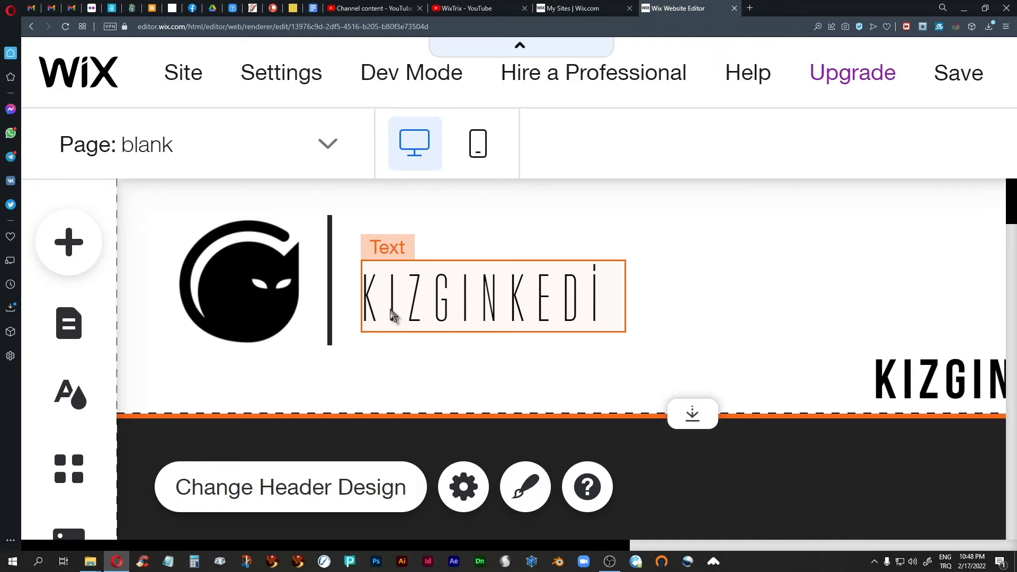
Nudge the spaced KIZGINKEDİ text beside the divider, level with the cat icon's centre (x 155, y 52)
{"action": "left_click", "coordinate": [408, 312]}
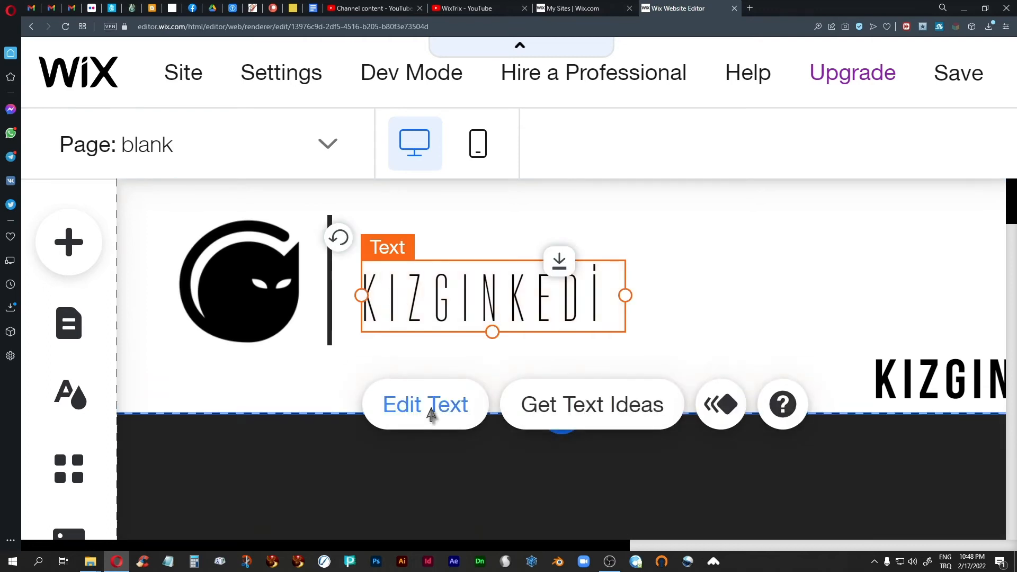
{"action": "left_click", "coordinate": [431, 416]}
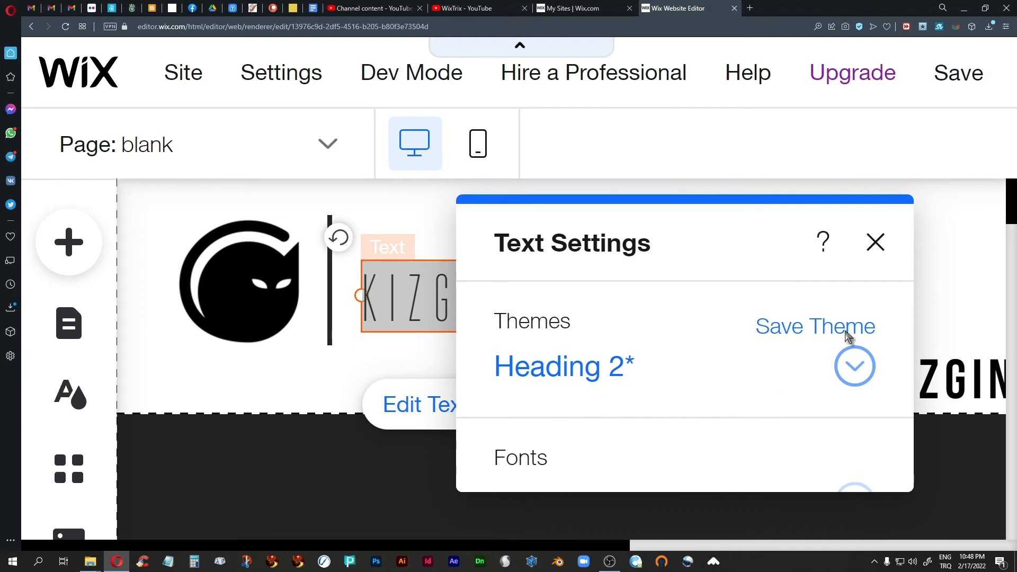
{"action": "left_click", "coordinate": [875, 245]}
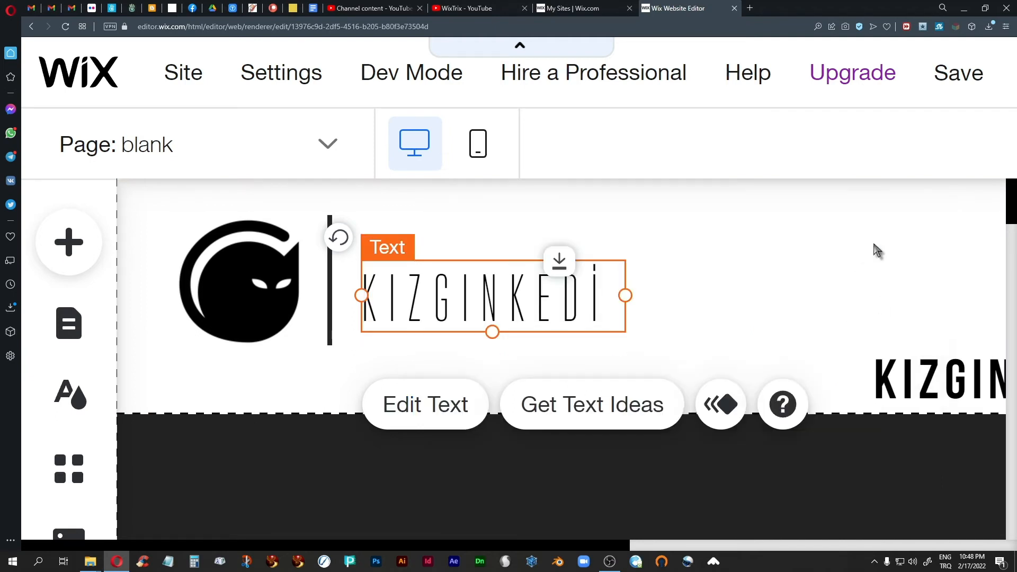
{"action": "left_click", "coordinate": [742, 270]}
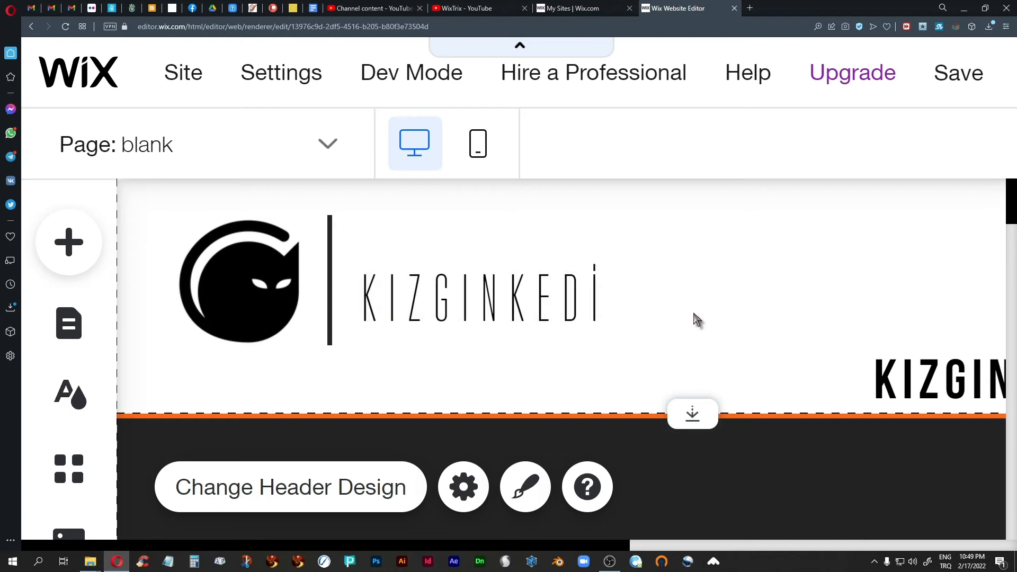
{"action": "left_click_drag", "start_coordinate": [441, 296], "coordinate": [443, 290]}
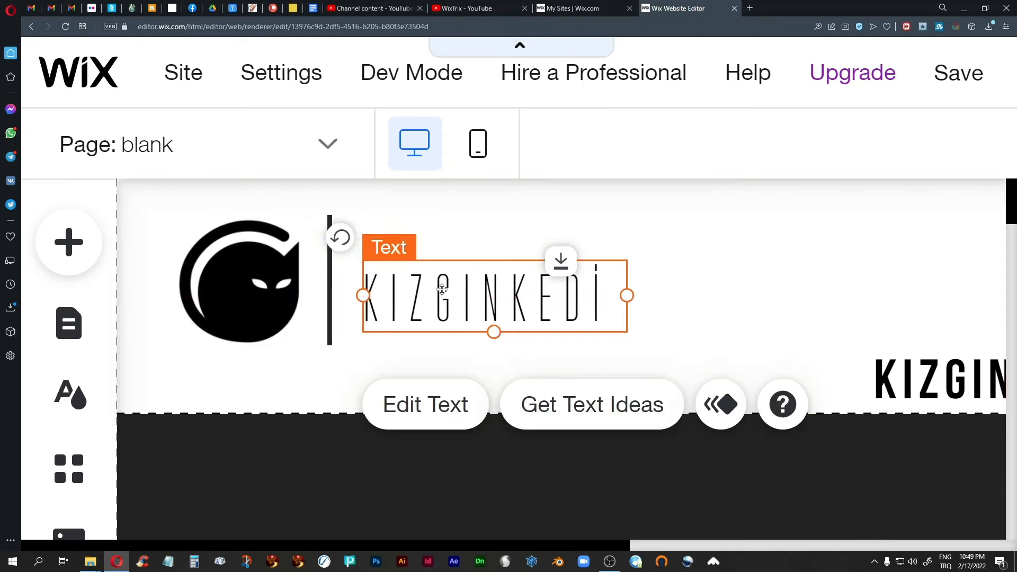
Reset the page zoom and move the bold KIZGIN KEDİ text up into the header
{"action": "left_click", "coordinate": [746, 317]}
{"action": "key", "text": "ctrl+0"}
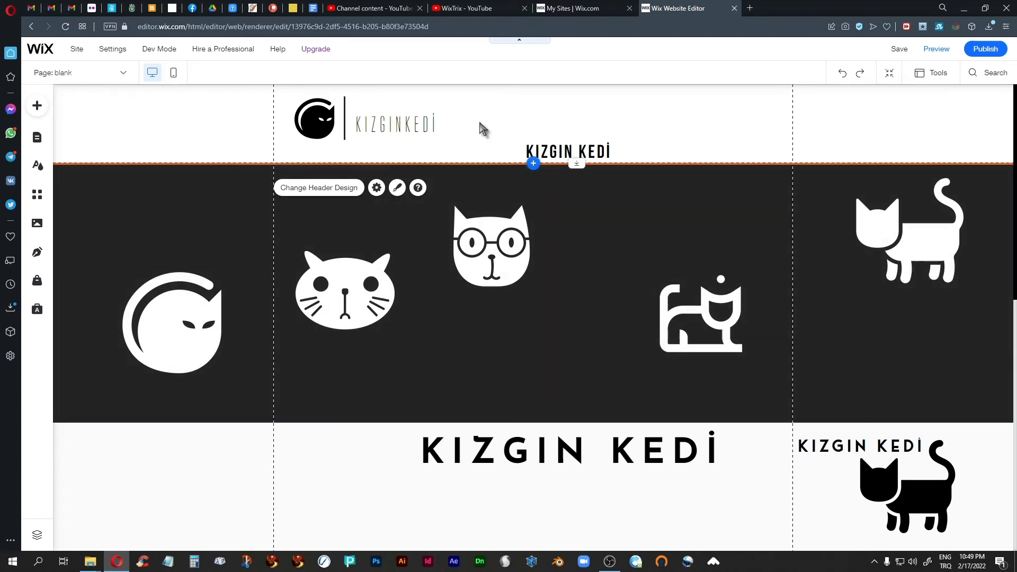
{"action": "left_click", "coordinate": [554, 149]}
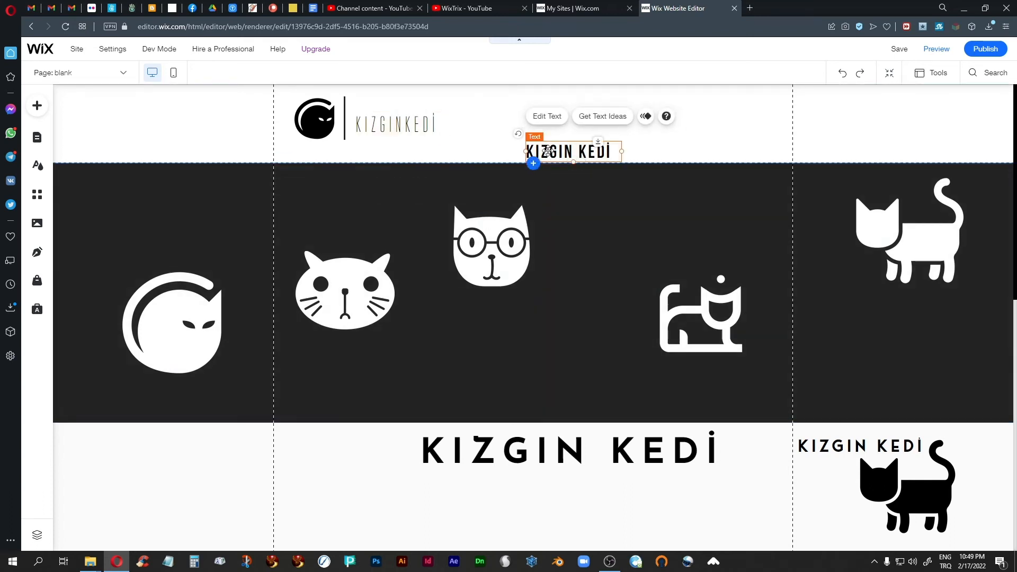
{"action": "left_click_drag", "start_coordinate": [554, 149], "coordinate": [682, 145]}
Raise the header's bottom edge and lift KIZGIN KEDİ level with the cat logo
{"action": "left_click", "coordinate": [522, 132]}
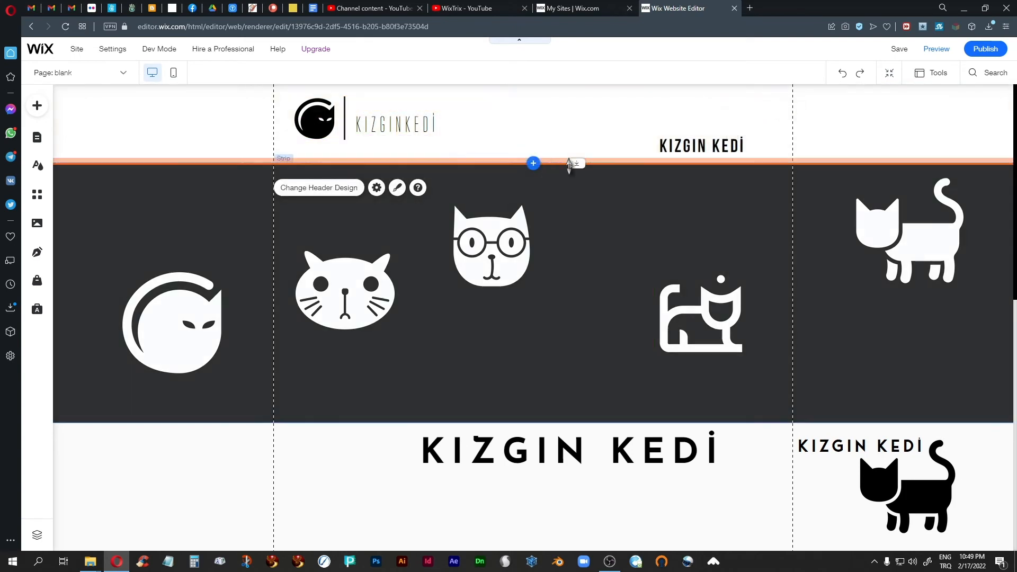
{"action": "left_click_drag", "start_coordinate": [576, 164], "coordinate": [577, 149]}
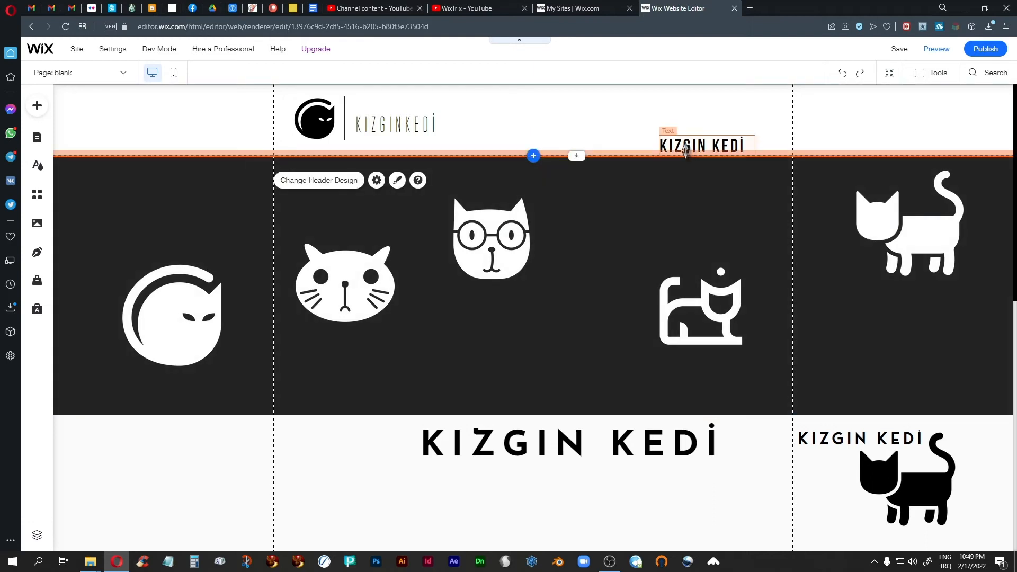
{"action": "left_click_drag", "start_coordinate": [685, 149], "coordinate": [681, 125]}
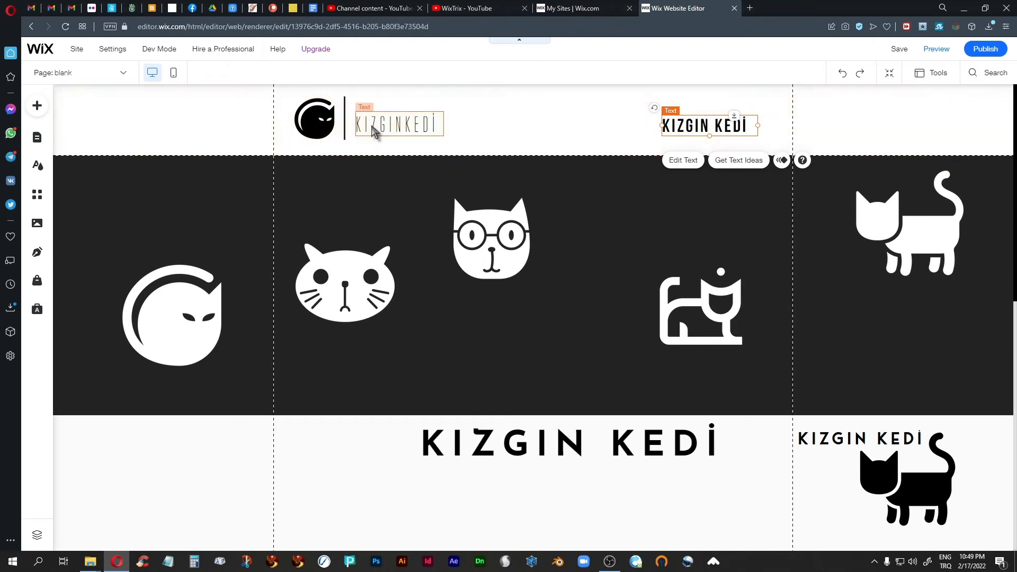
{"action": "left_click", "coordinate": [398, 121]}
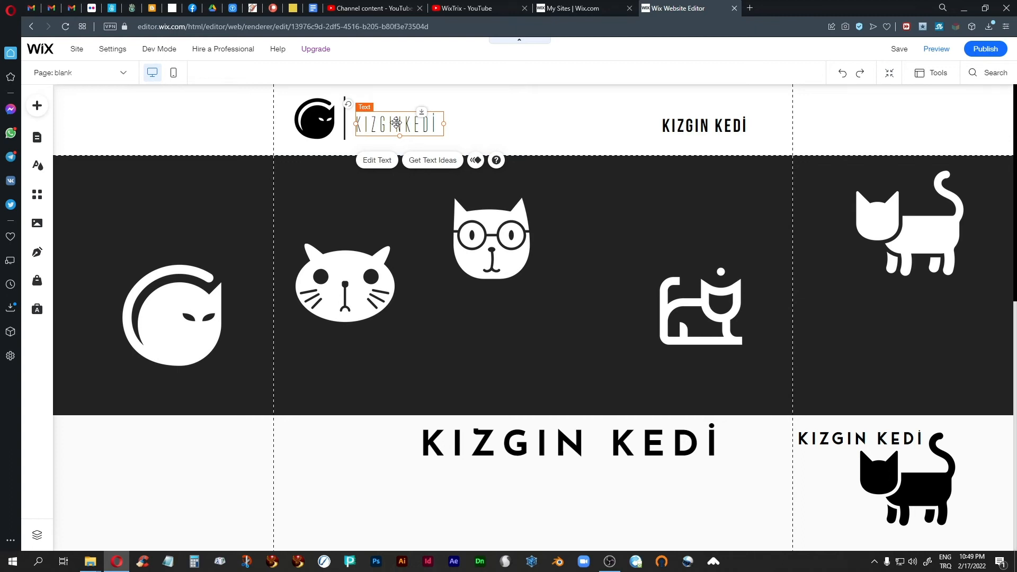
{"action": "left_click", "coordinate": [536, 138]}
{"action": "left_click", "coordinate": [403, 121]}
Copy the spaced KIZGINKEDİ text and place the copy left in the lower strip below the title
{"action": "right_click", "coordinate": [402, 121]}
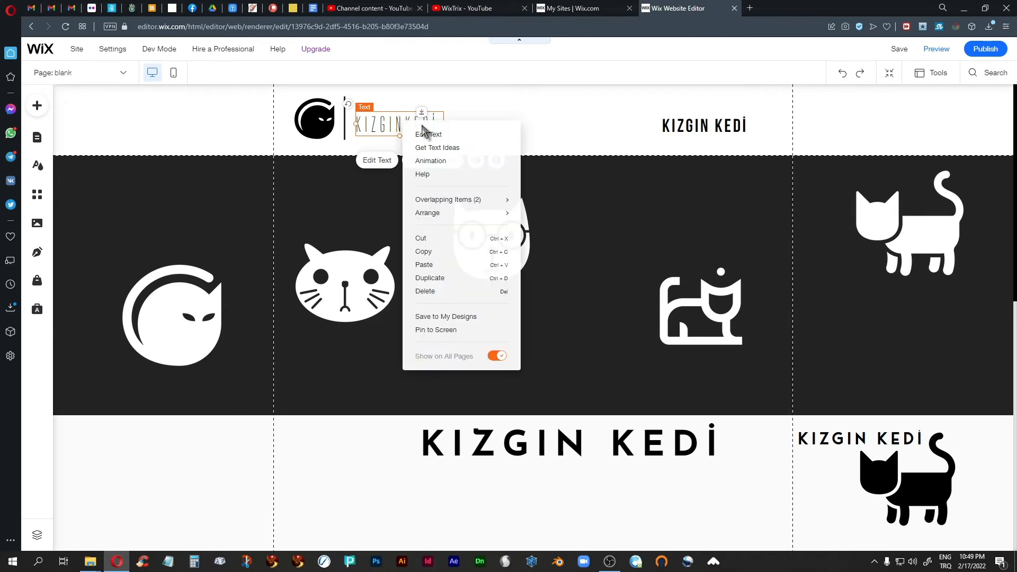
{"action": "left_click", "coordinate": [428, 252]}
{"action": "right_click", "coordinate": [522, 114]}
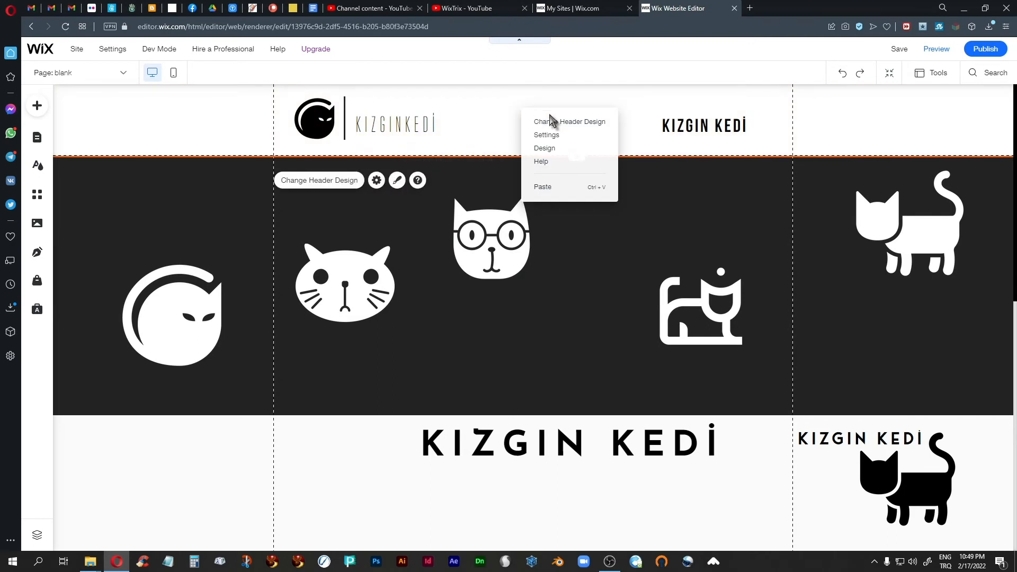
{"action": "left_click", "coordinate": [536, 187]}
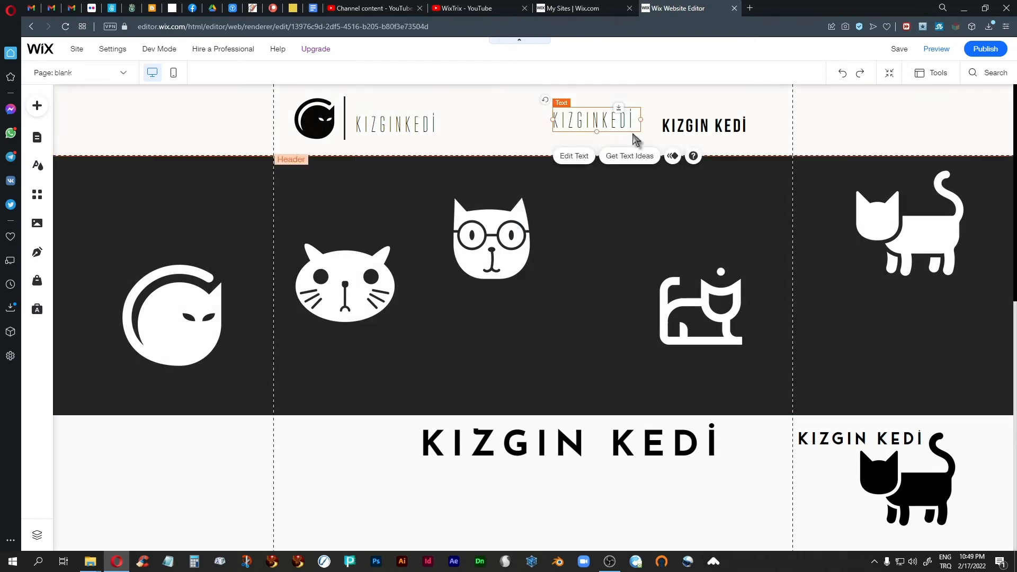
{"action": "left_click_drag", "start_coordinate": [586, 117], "coordinate": [345, 477]}
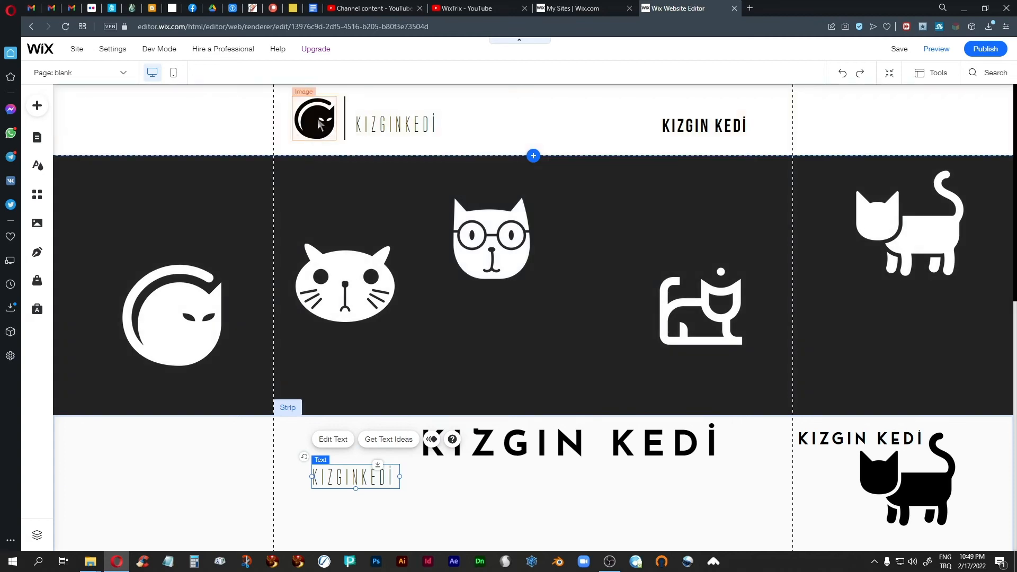
{"action": "left_click", "coordinate": [320, 125]}
{"action": "left_click", "coordinate": [345, 118]}
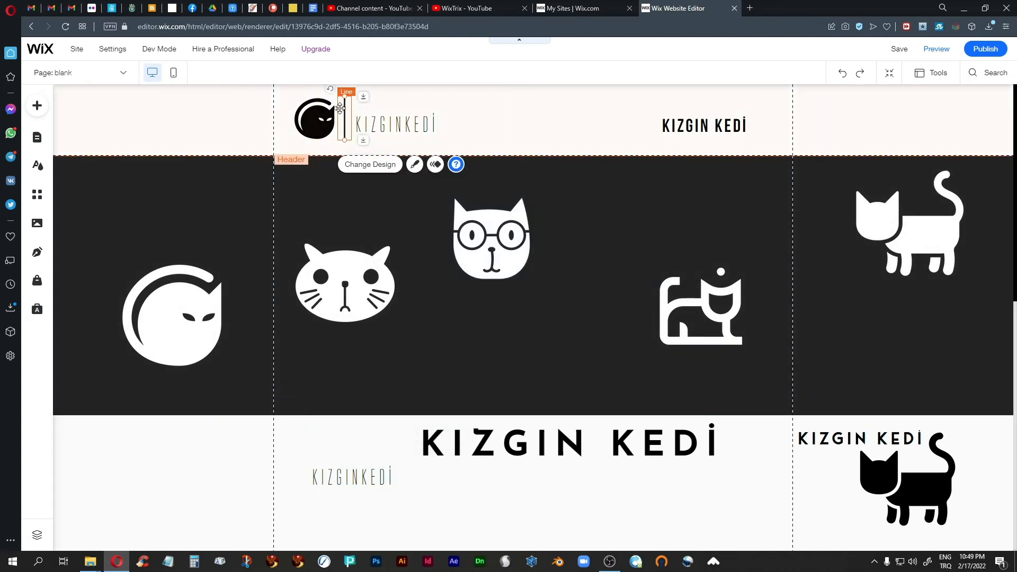
Copy the header's vertical divider line and paste a duplicate into the header
{"action": "right_click", "coordinate": [345, 107]}
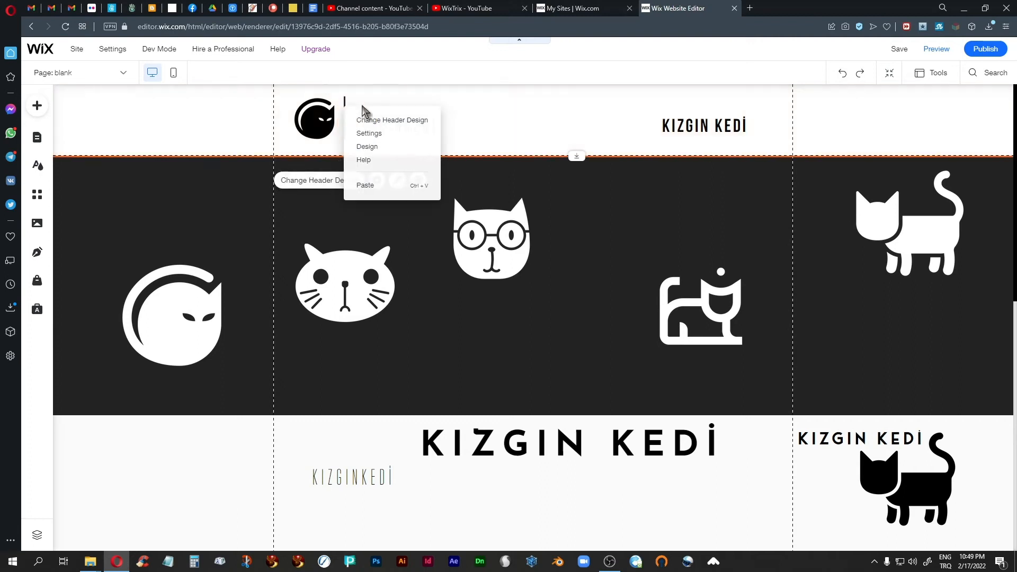
{"action": "left_click", "coordinate": [345, 109]}
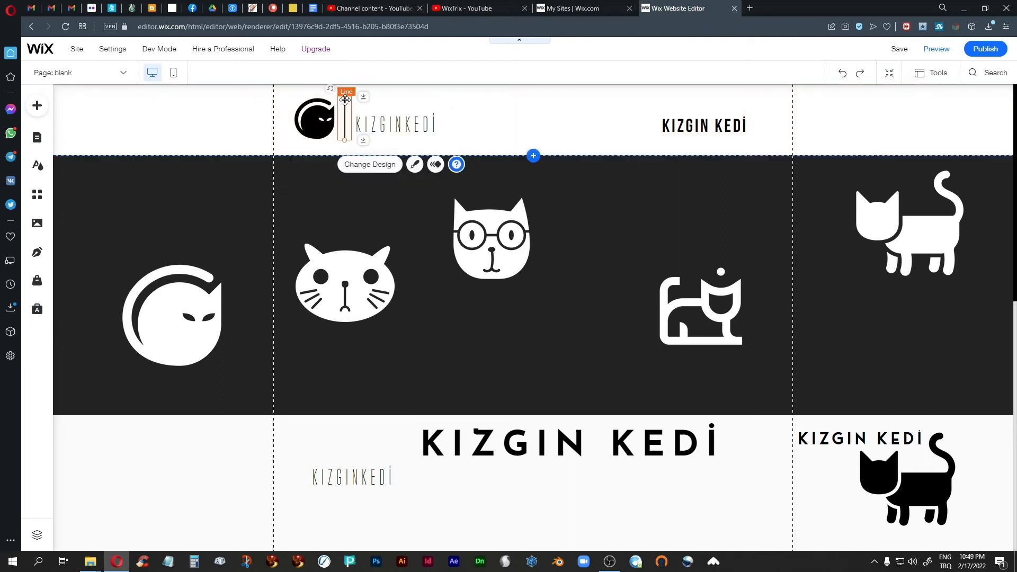
{"action": "right_click", "coordinate": [346, 102]}
{"action": "left_click", "coordinate": [368, 181]}
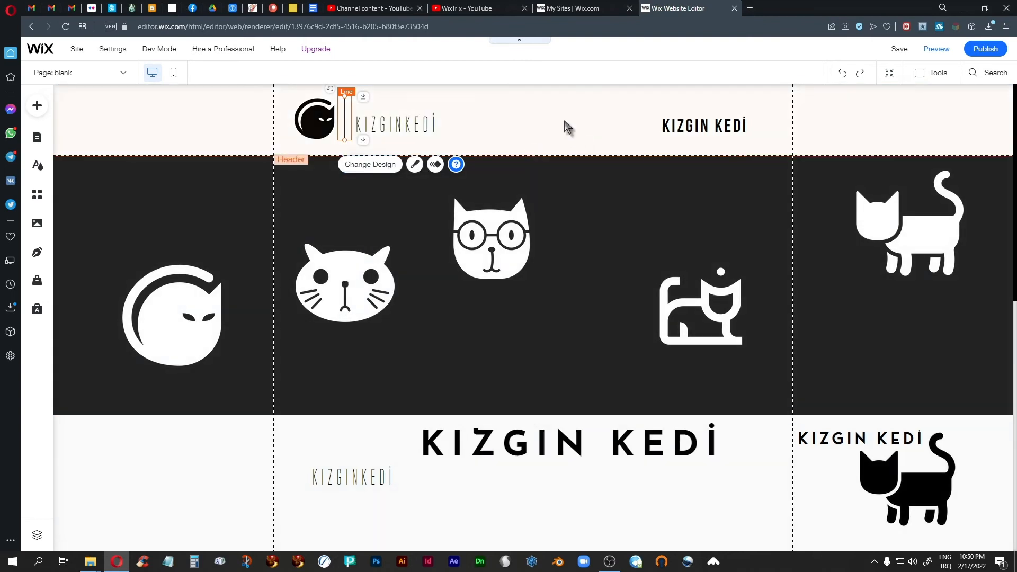
{"action": "right_click", "coordinate": [564, 122]}
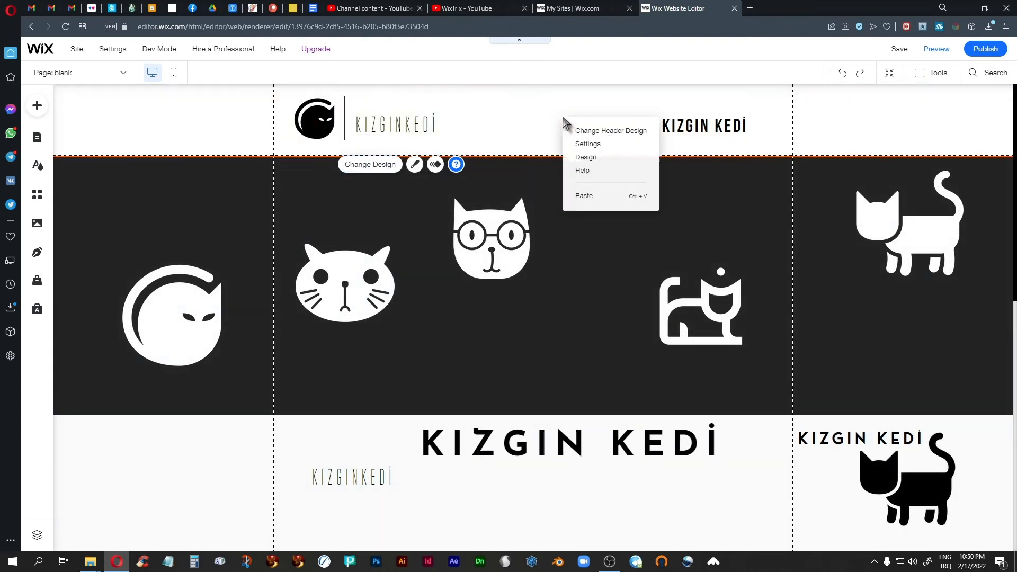
{"action": "left_click", "coordinate": [586, 197]}
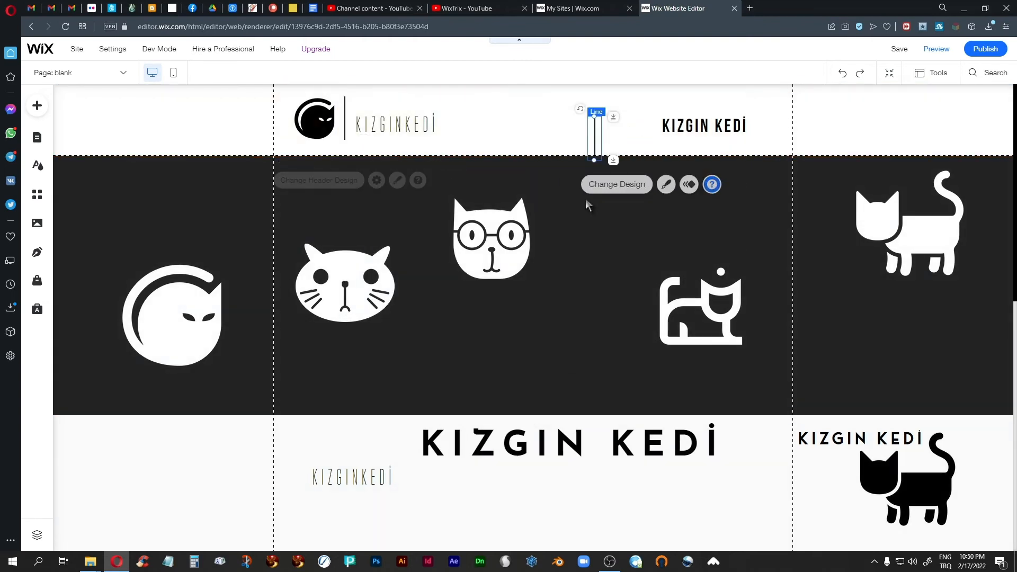
{"action": "left_click", "coordinate": [576, 134]}
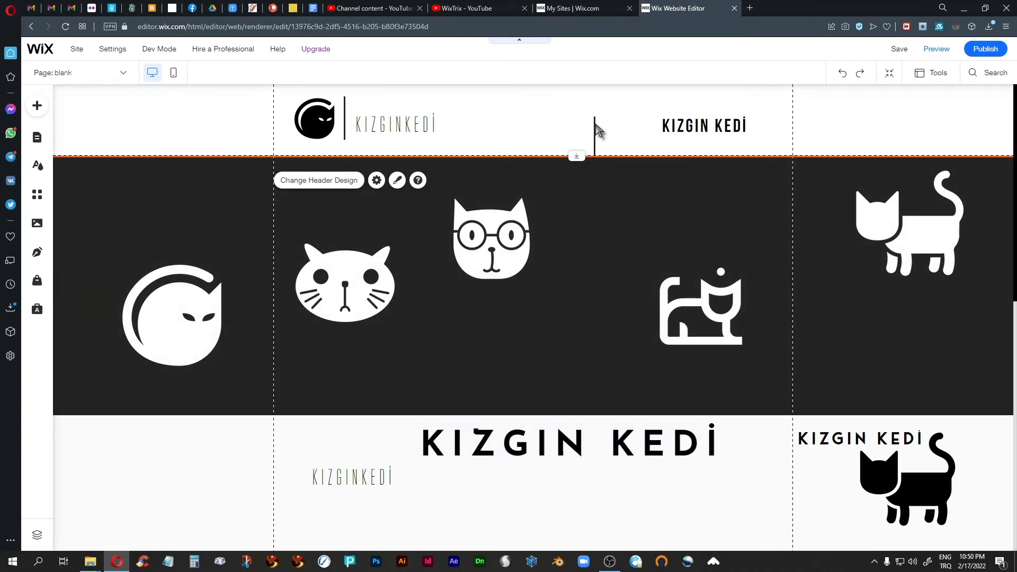
Position the pasted divider line just left of the bold KIZGIN KEDİ text
{"action": "left_click_drag", "start_coordinate": [583, 108], "coordinate": [613, 177]}
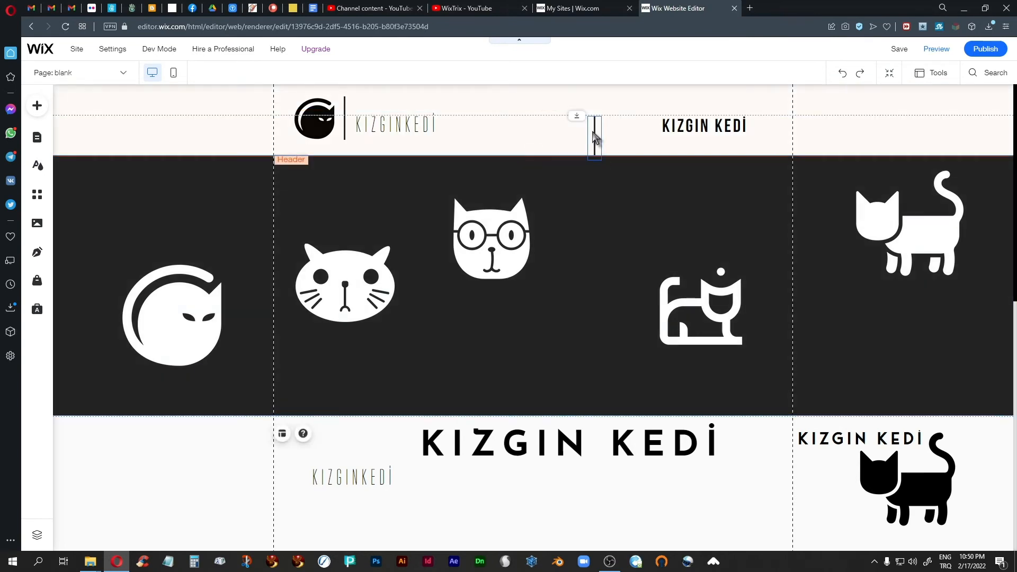
{"action": "left_click", "coordinate": [594, 132]}
{"action": "left_click", "coordinate": [594, 134]}
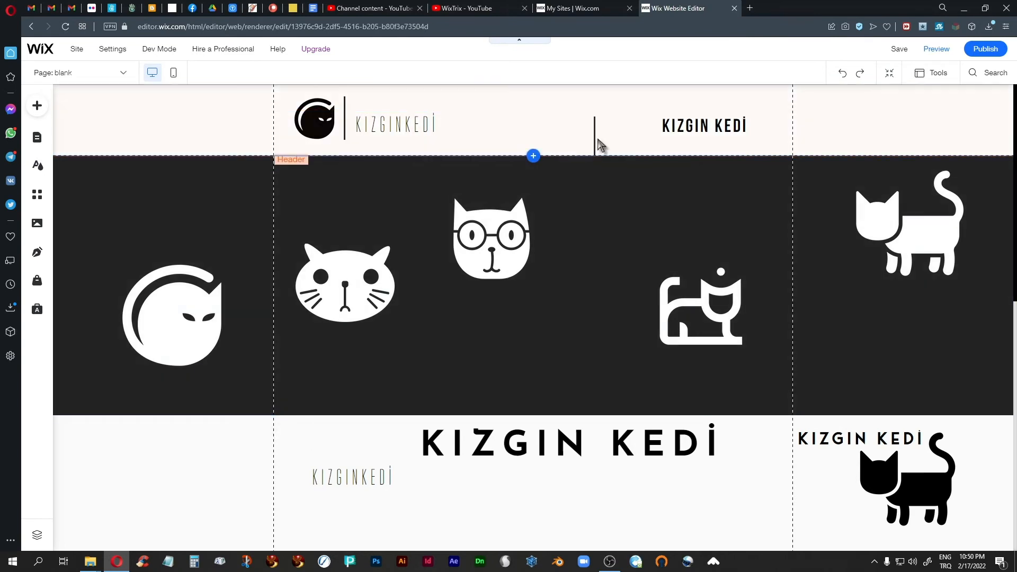
{"action": "left_click", "coordinate": [595, 139]}
{"action": "left_click_drag", "start_coordinate": [595, 139], "coordinate": [592, 130]}
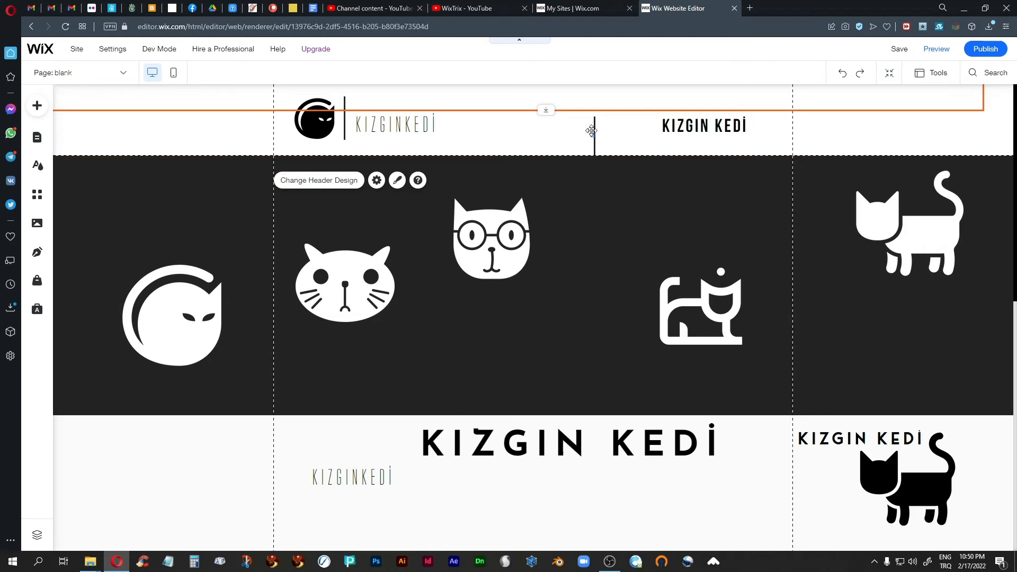
{"action": "left_click", "coordinate": [552, 125]}
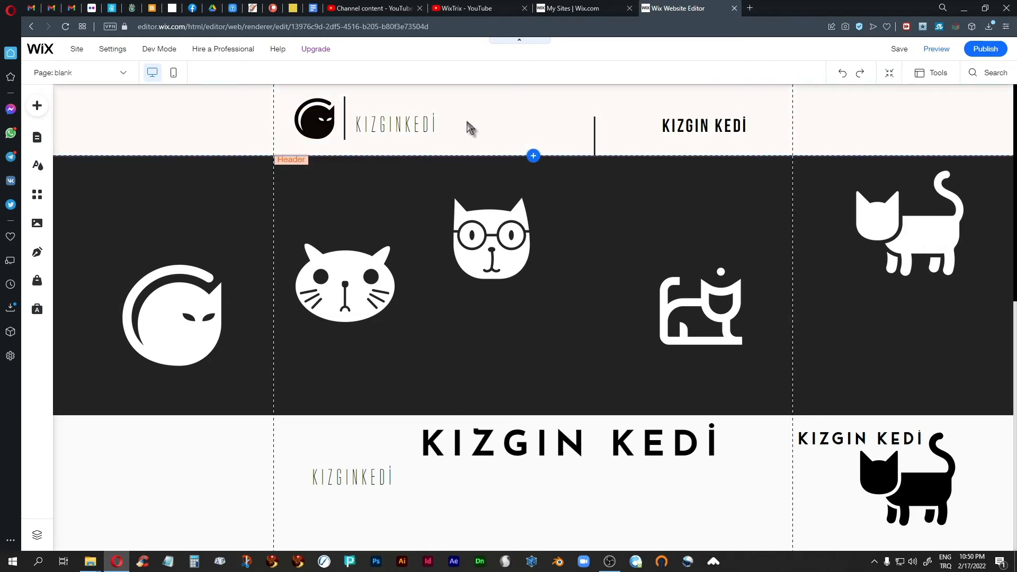
{"action": "left_click", "coordinate": [445, 137]}
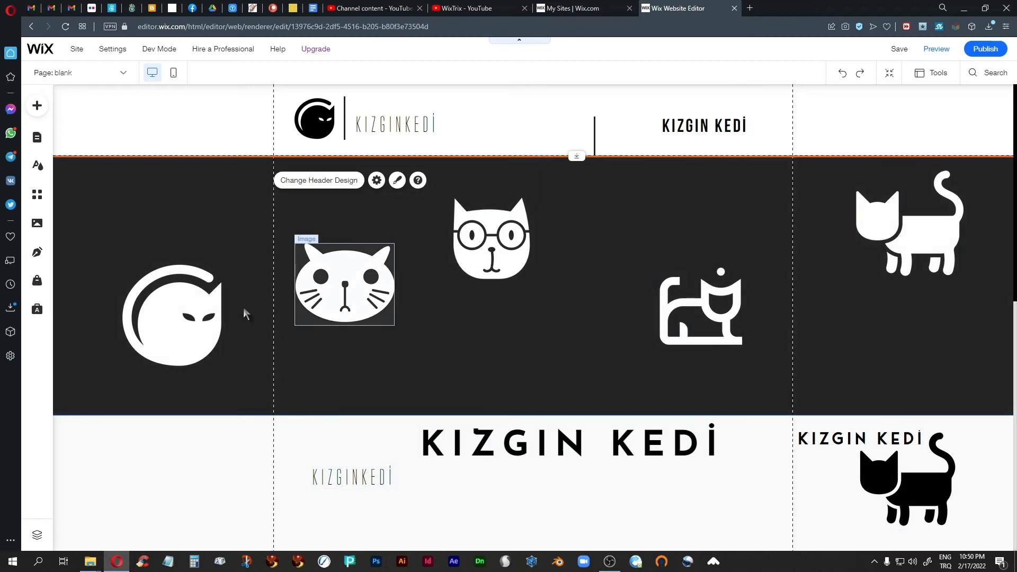
Shift the divider line beneath the big KIZGIN KEDİ title slightly up and left in the strip
{"action": "scroll", "coordinate": [697, 427], "scroll_direction": "down", "scroll_amount": 3}
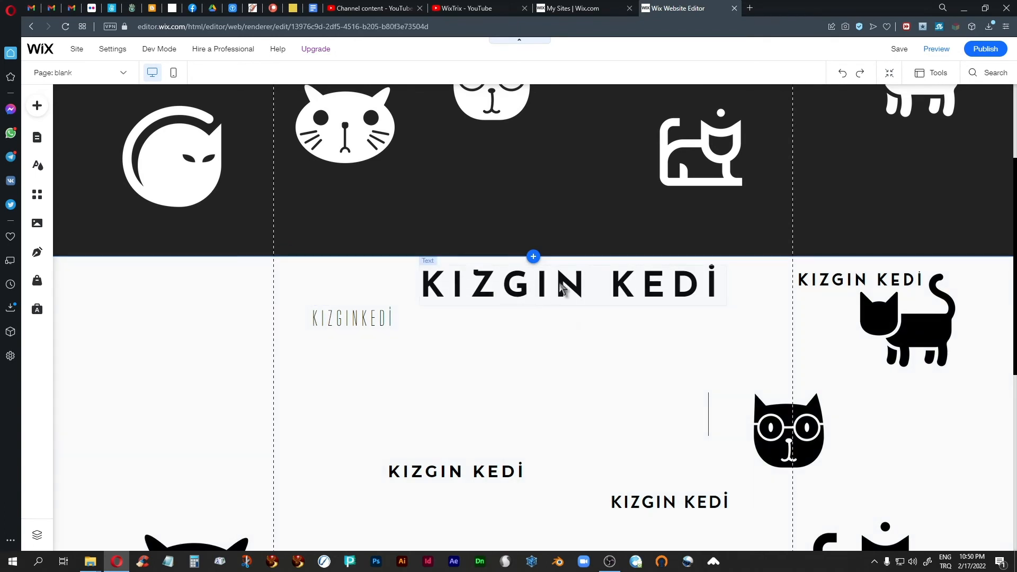
{"action": "scroll", "coordinate": [556, 373], "scroll_direction": "up", "scroll_amount": 3}
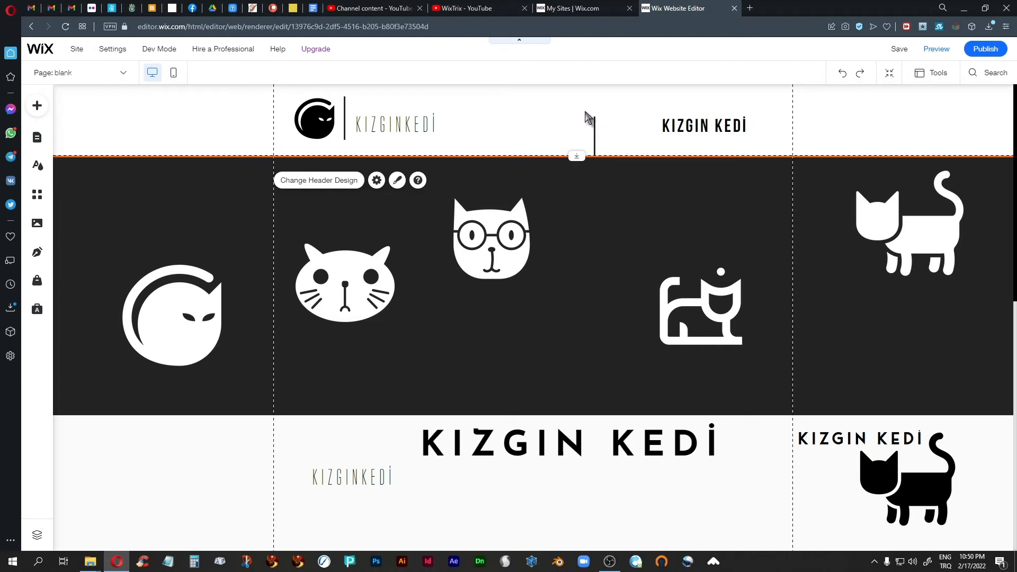
{"action": "left_click", "coordinate": [596, 140]}
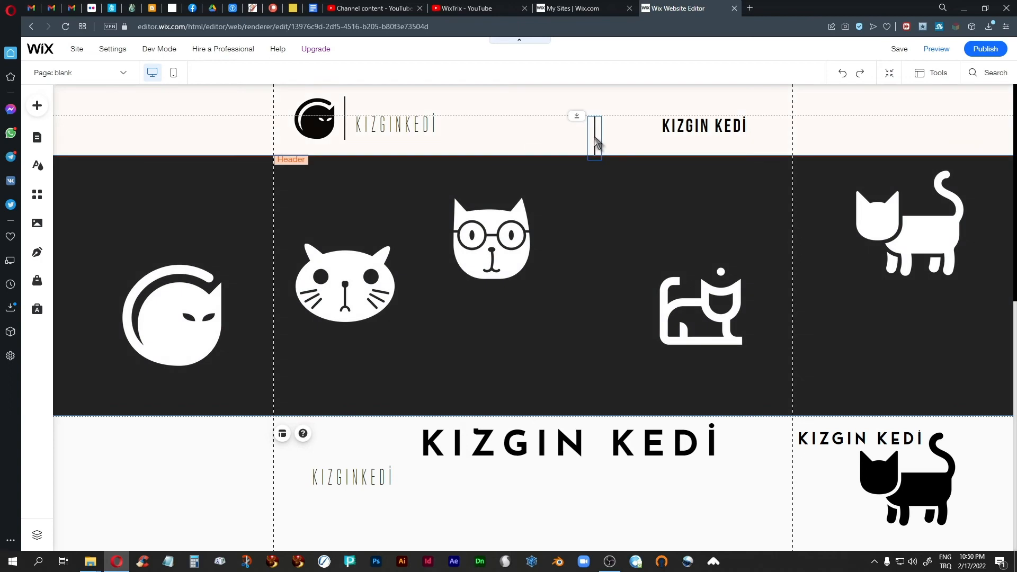
{"action": "left_click", "coordinate": [592, 141]}
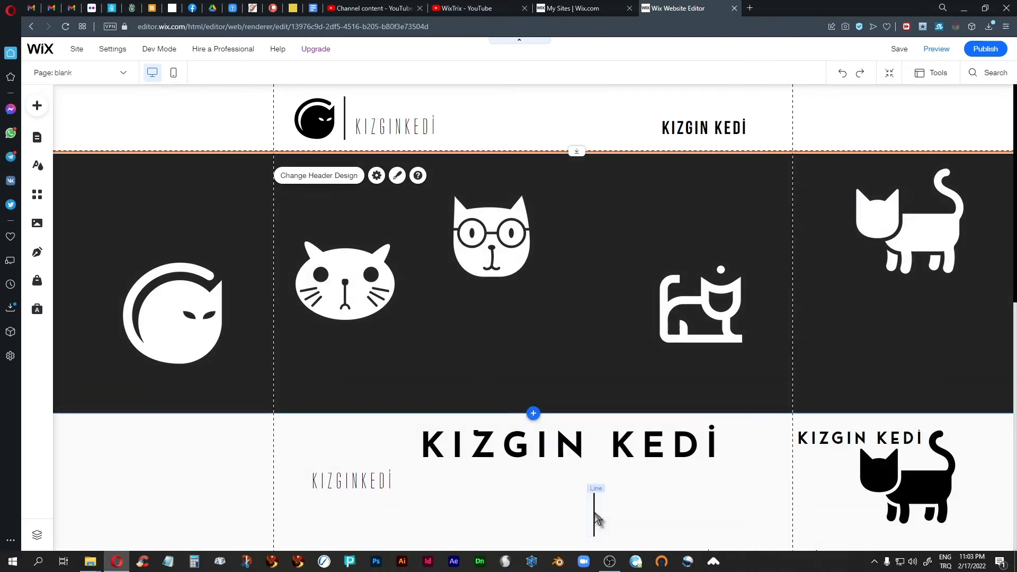
{"action": "left_click", "coordinate": [595, 512]}
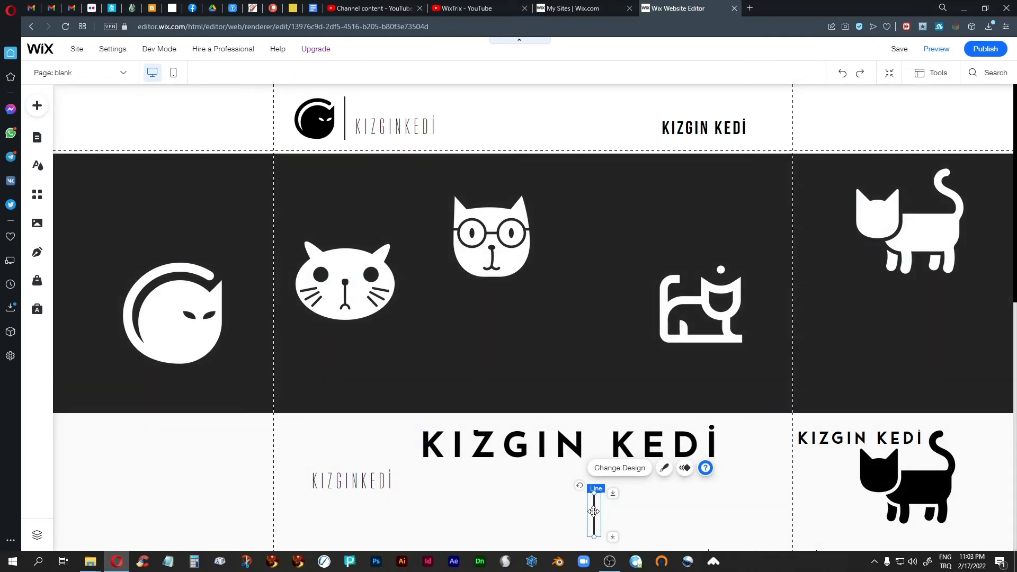
{"action": "left_click", "coordinate": [592, 508]}
{"action": "left_click", "coordinate": [594, 511]}
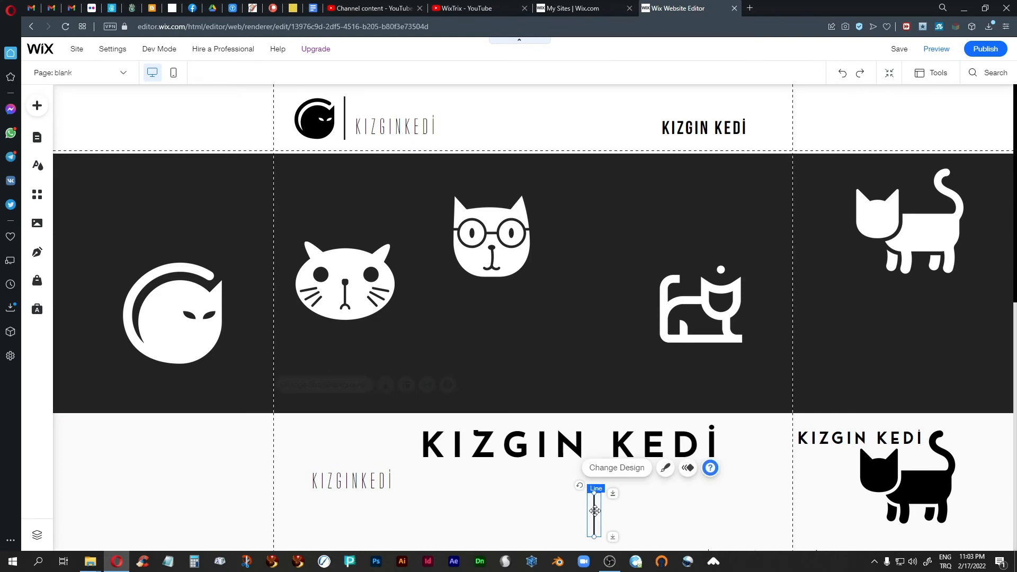
{"action": "mouse_move", "coordinate": [594, 511]}
{"action": "left_mouse_down"}
{"action": "mouse_move", "coordinate": [572, 494]}
{"action": "mouse_move", "coordinate": [599, 493]}
{"action": "left_mouse_up"}
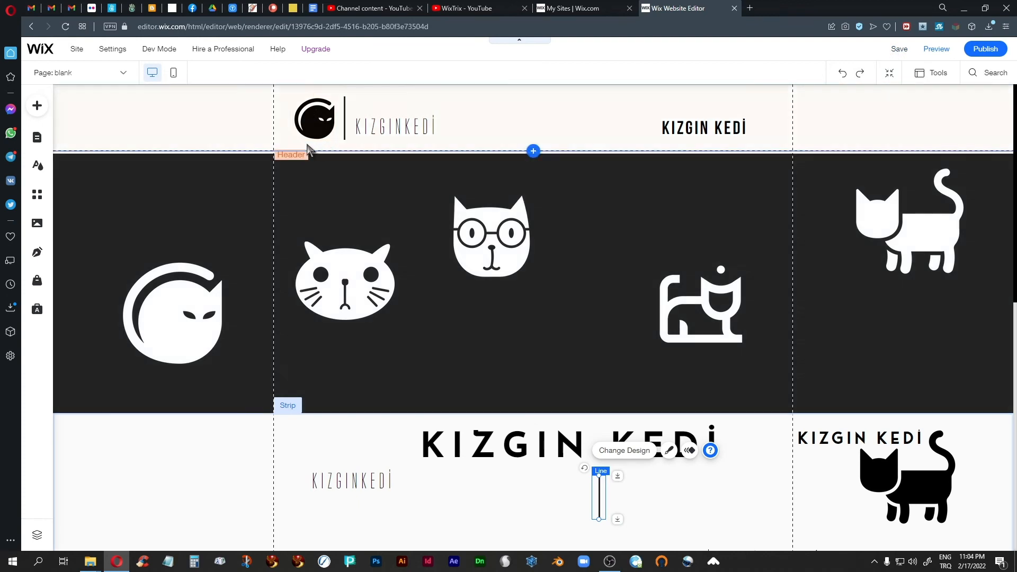
Align the header's cat icon, divider and KIZGINKEDI text, then group them into one logo
{"action": "left_click", "coordinate": [381, 130]}
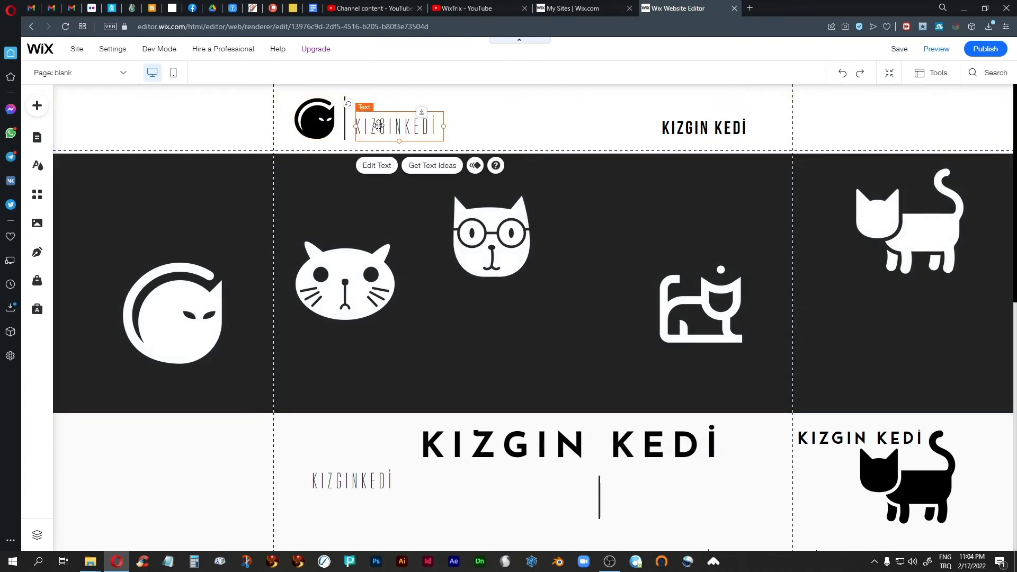
{"action": "left_click_drag", "start_coordinate": [378, 125], "coordinate": [377, 117]}
{"action": "left_click", "coordinate": [312, 118]}
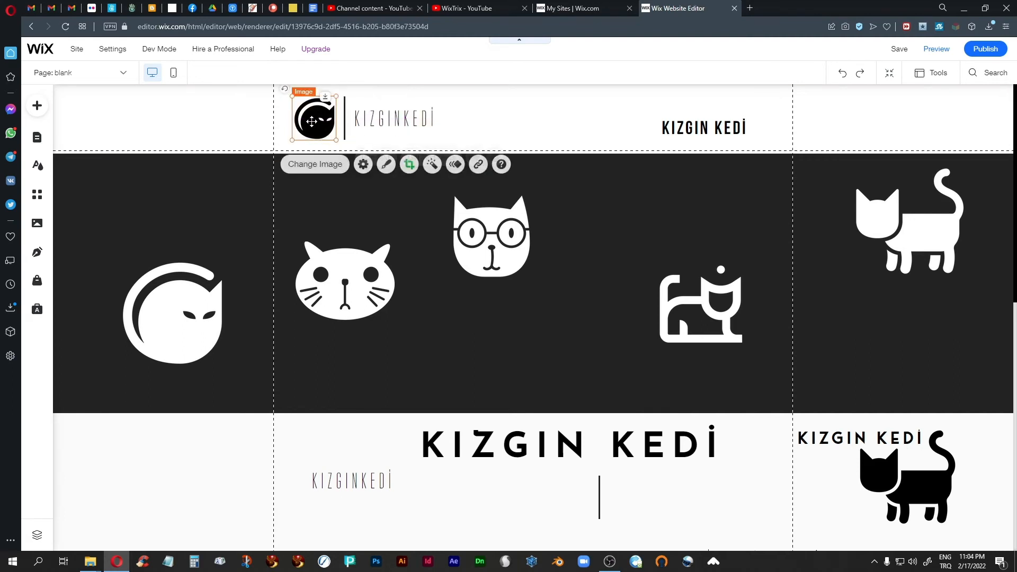
{"action": "left_click_drag", "start_coordinate": [311, 119], "coordinate": [309, 118]}
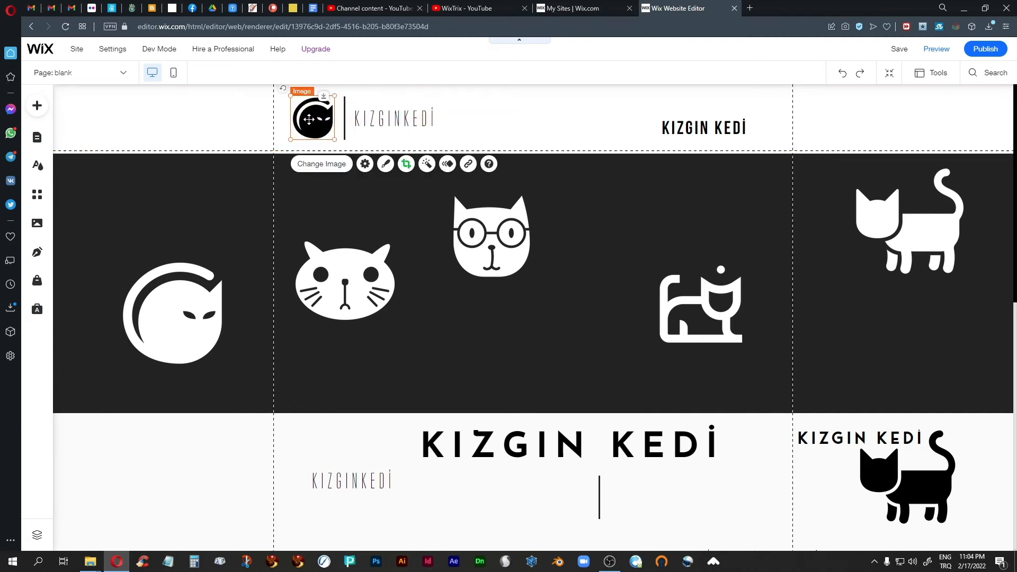
{"action": "left_click", "coordinate": [345, 118], "text": "shift"}
{"action": "left_click", "coordinate": [380, 121], "text": "shift"}
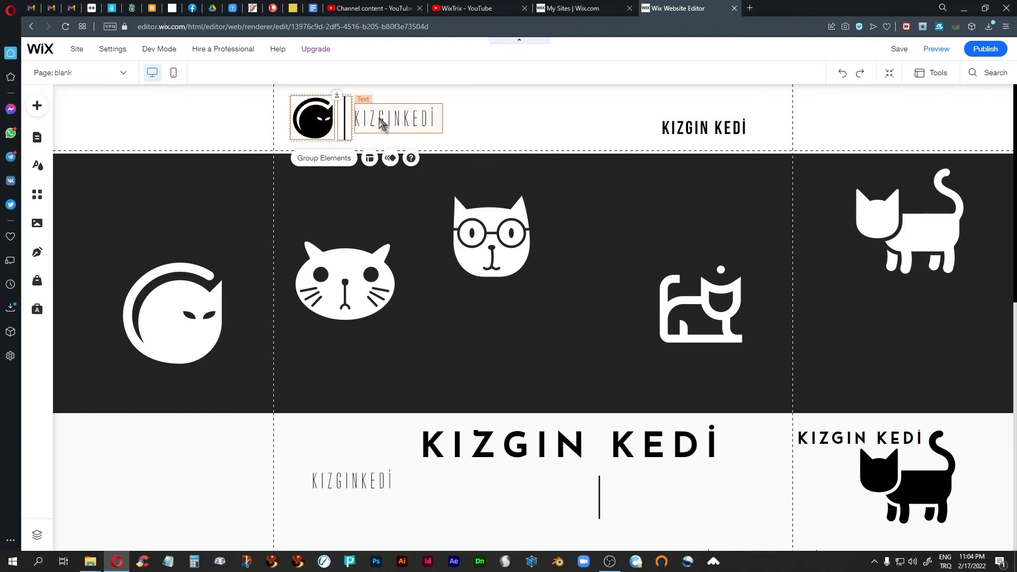
{"action": "left_click", "coordinate": [335, 160]}
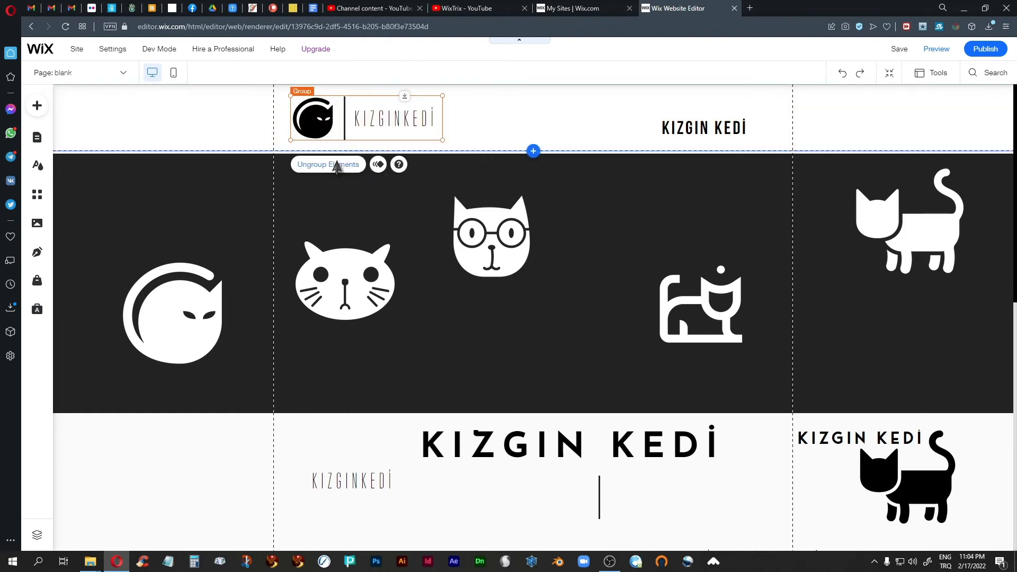
Save the logo group to My Designs as 'angry-cat-2022-logo1'
{"action": "right_click", "coordinate": [318, 118]}
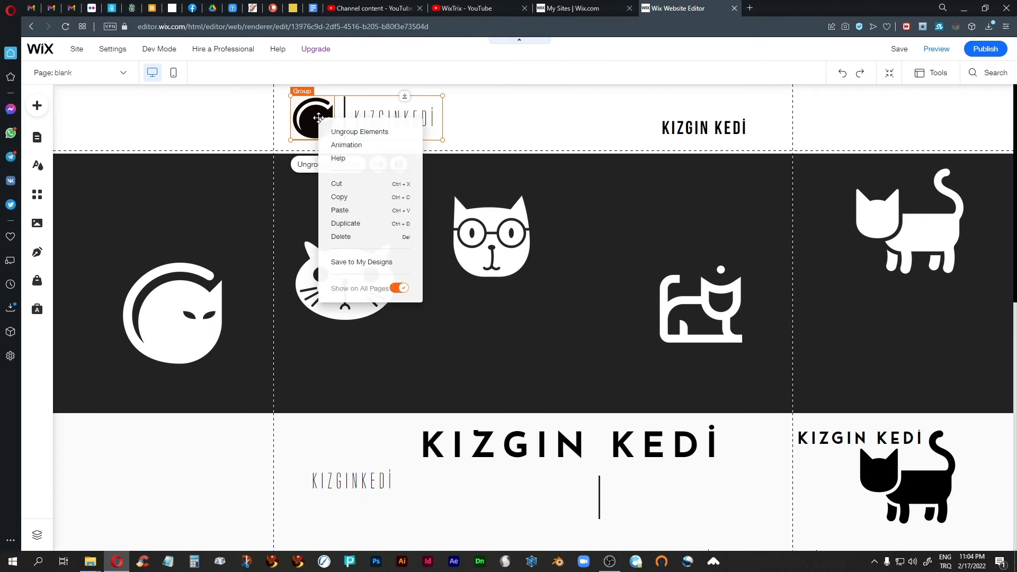
{"action": "left_click", "coordinate": [354, 263]}
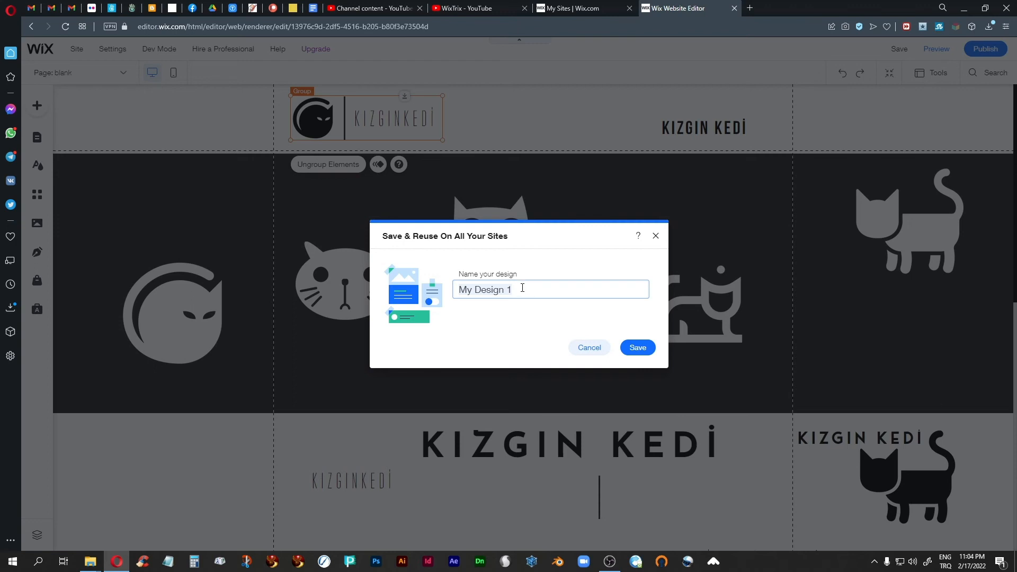
{"action": "type", "text": "angry-cat-2022-logo1"}
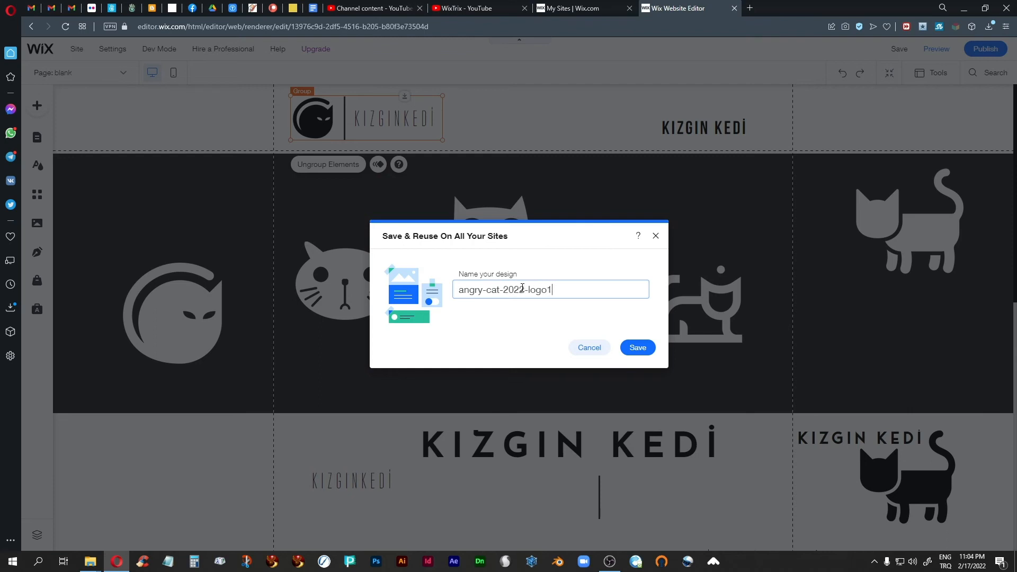
{"action": "left_click", "coordinate": [642, 349]}
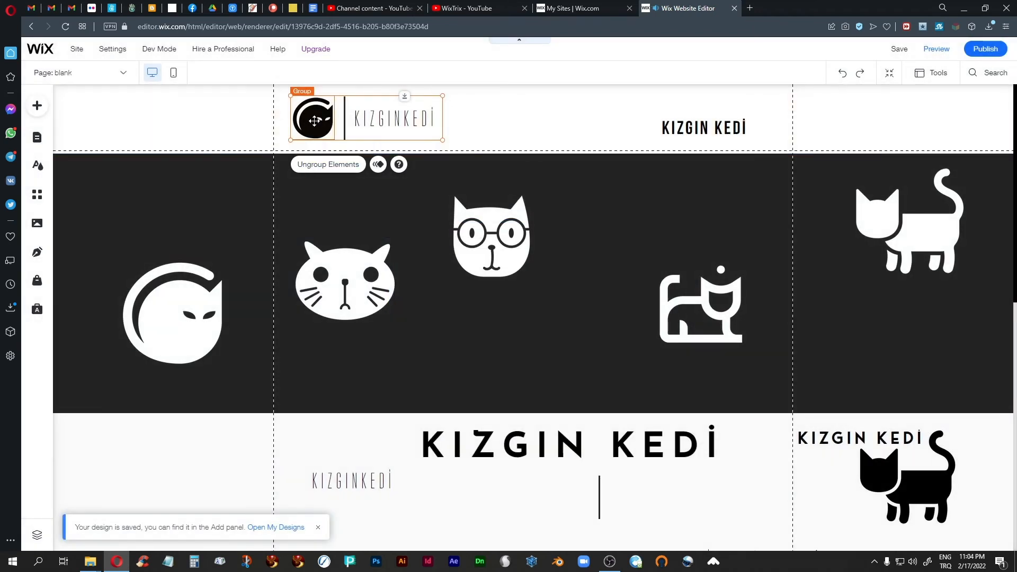
Delete the header cat icon and check the saved logo under Add > My Designs
{"action": "left_click", "coordinate": [314, 121]}
{"action": "key", "text": "Delete"}
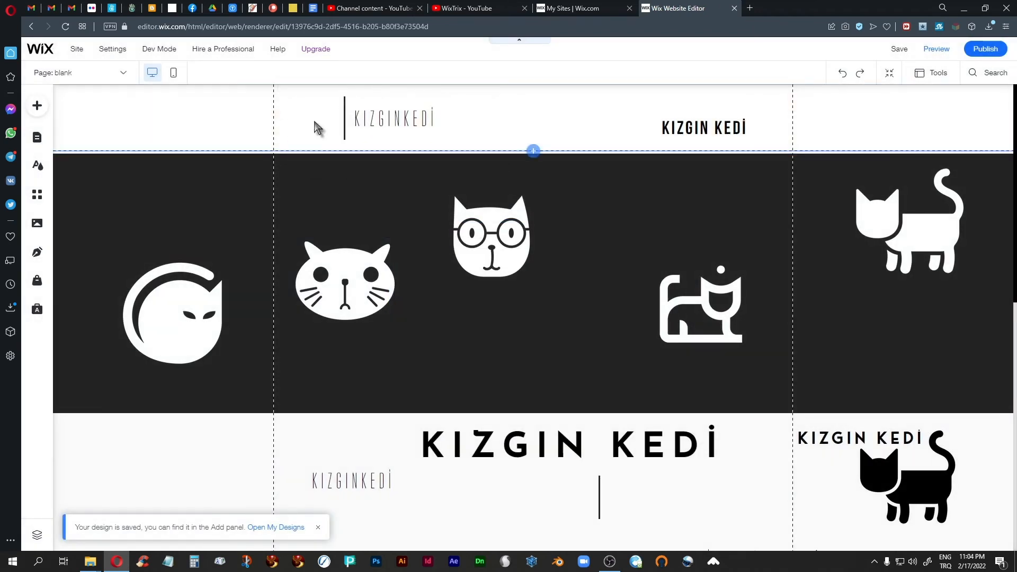
{"action": "left_click", "coordinate": [35, 106]}
{"action": "left_click", "coordinate": [86, 498]}
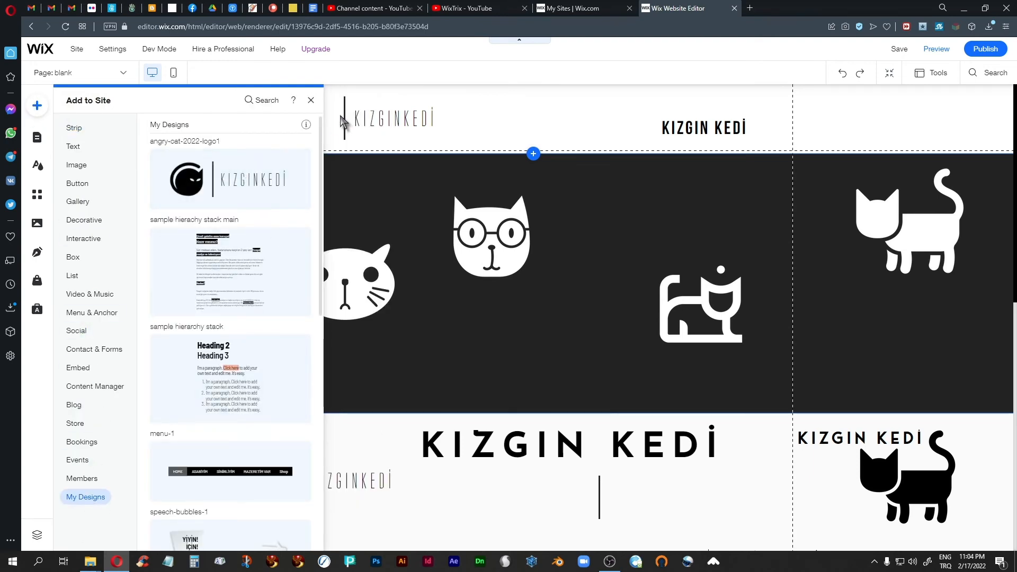
{"action": "left_click", "coordinate": [310, 103]}
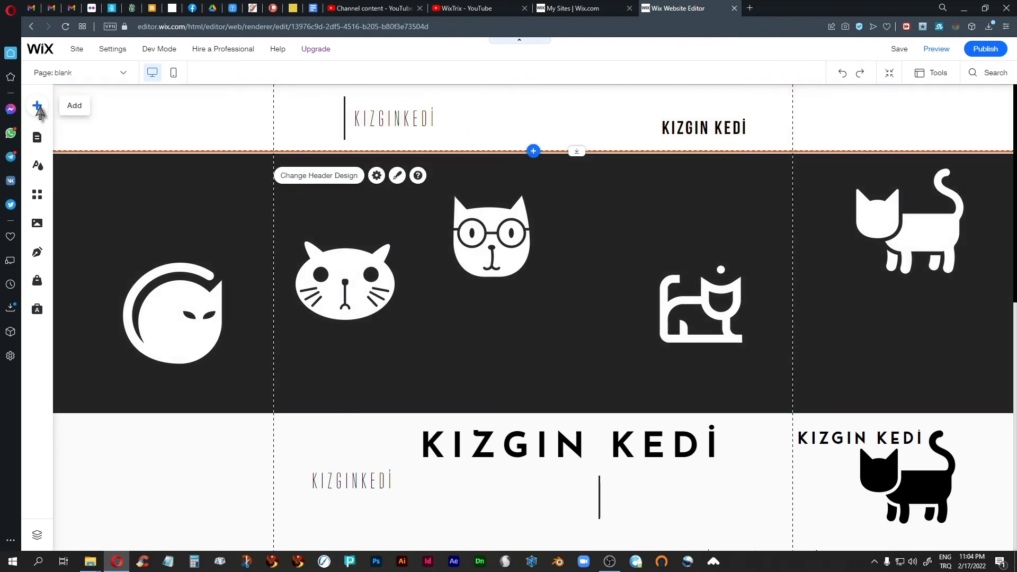
Recheck My Designs, then marquee-select and delete the leftover divider and KIZGINKEDI text
{"action": "left_click", "coordinate": [38, 106]}
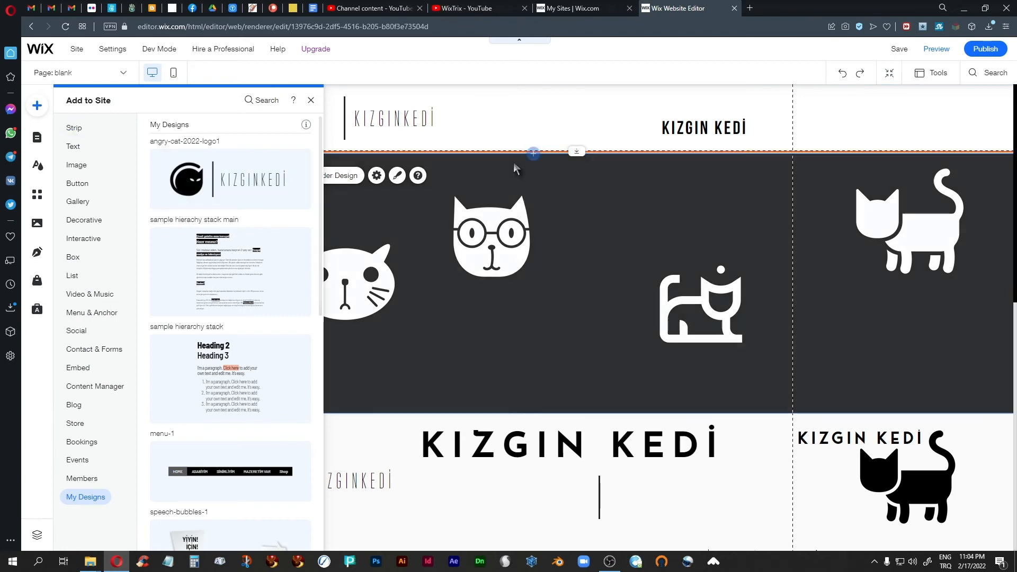
{"action": "left_click", "coordinate": [516, 169]}
{"action": "left_click_drag", "start_coordinate": [463, 97], "coordinate": [322, 146]}
{"action": "key", "text": "Delete"}
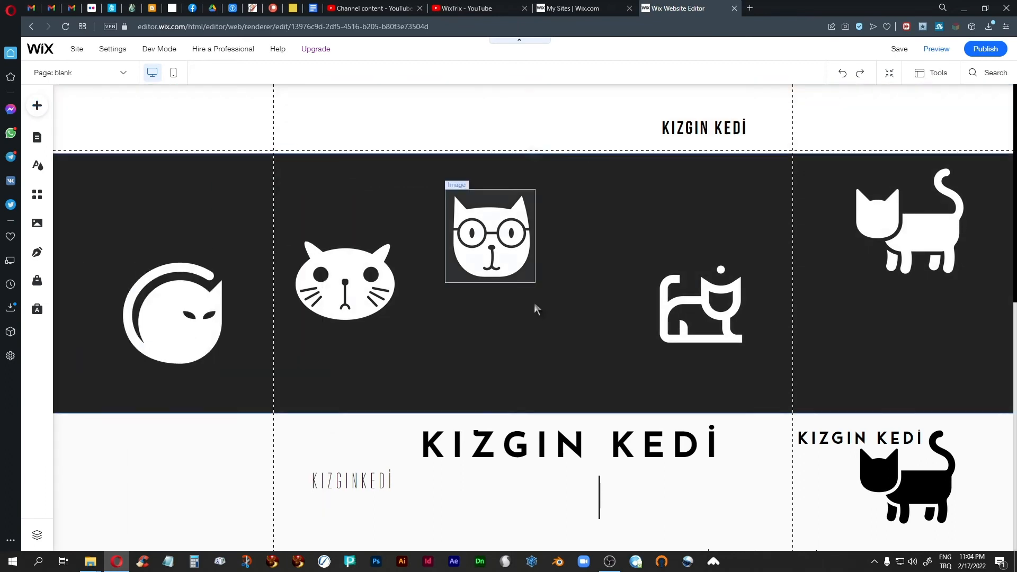
Move the outline cat image left under the KIZGINKEDİ copy and the small KIZGIN KEDİ text down-left
{"action": "scroll", "coordinate": [598, 289], "scroll_direction": "down", "scroll_amount": 2}
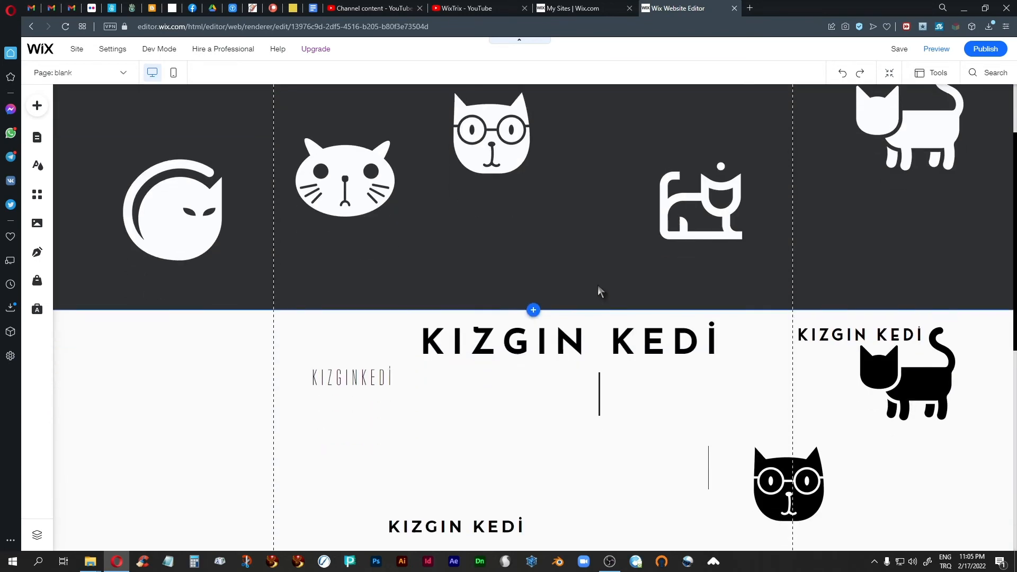
{"action": "scroll", "coordinate": [597, 290], "scroll_direction": "down", "scroll_amount": 3}
{"action": "left_click", "coordinate": [876, 471]}
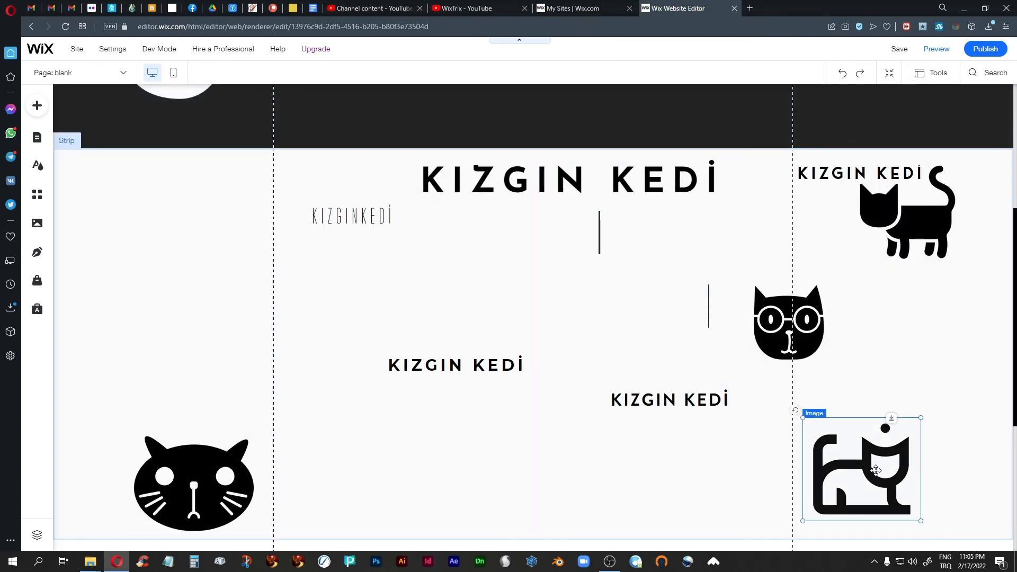
{"action": "left_click_drag", "start_coordinate": [876, 471], "coordinate": [364, 304]}
{"action": "left_click", "coordinate": [486, 365]}
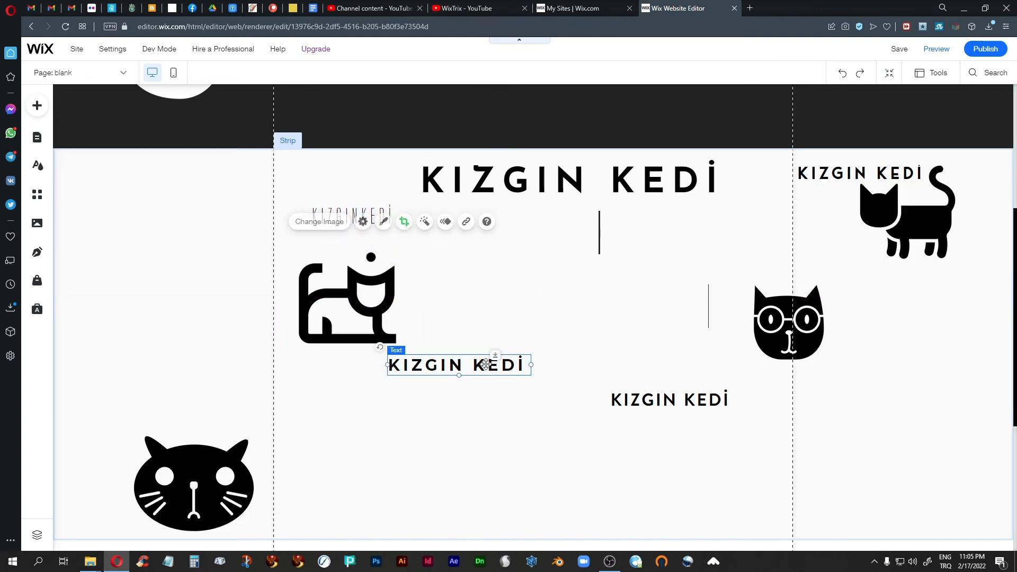
{"action": "left_click_drag", "start_coordinate": [487, 365], "coordinate": [439, 472]}
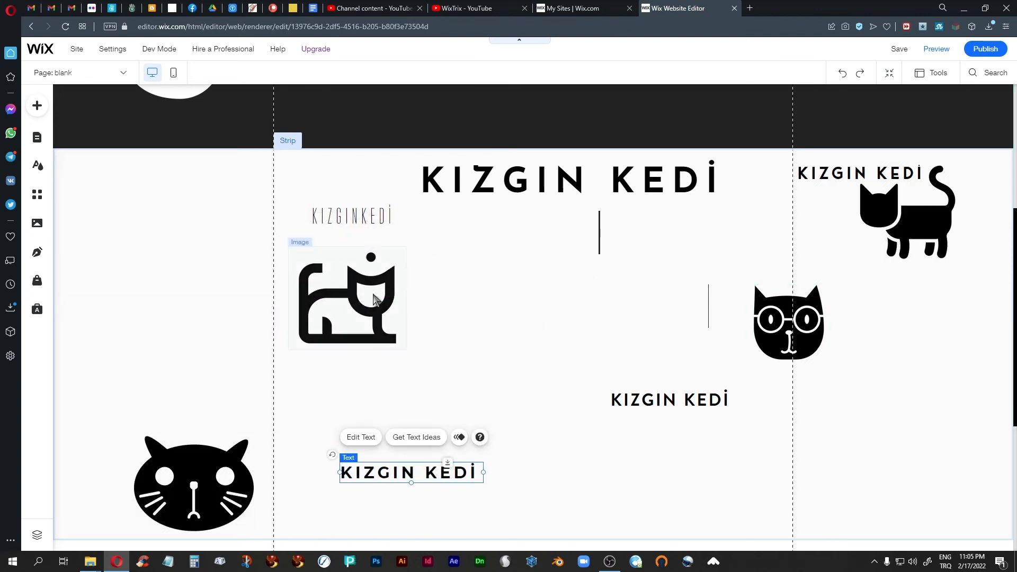
Move the vertical line down-right and bring the big KIZGIN KEDİ title down beside the cat
{"action": "left_click", "coordinate": [513, 183]}
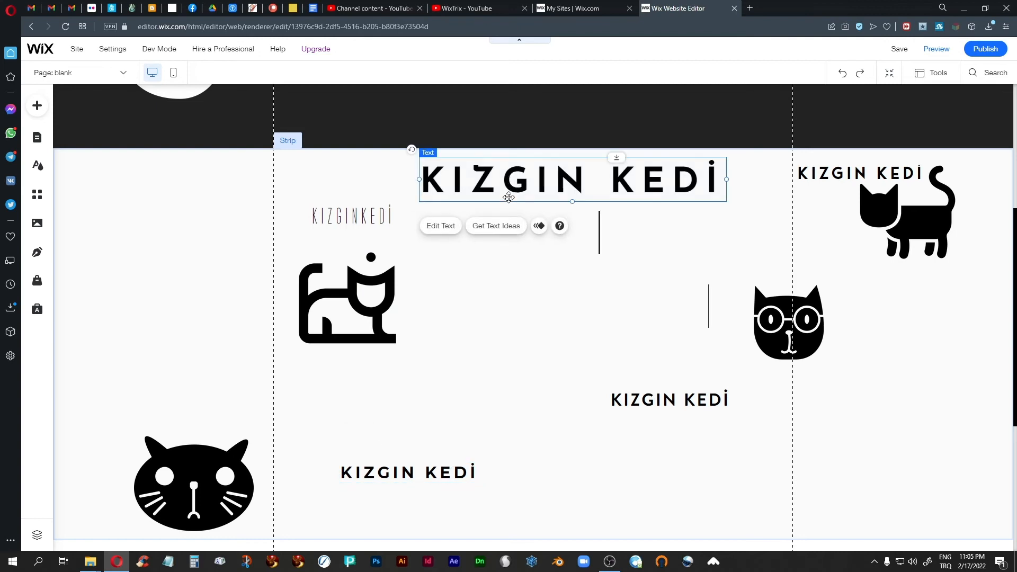
{"action": "left_click", "coordinate": [600, 234]}
{"action": "left_click_drag", "start_coordinate": [600, 235], "coordinate": [766, 465]}
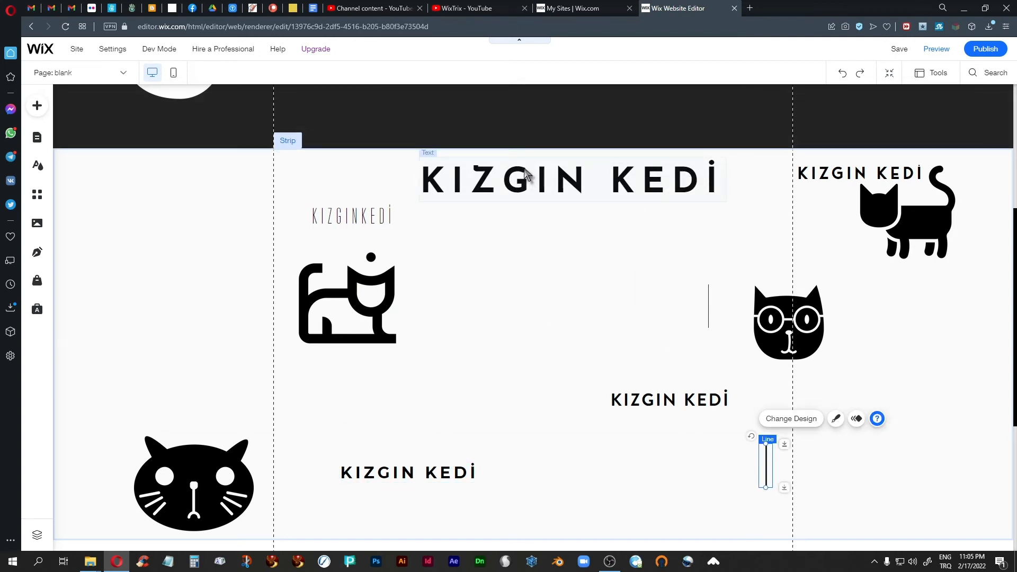
{"action": "left_click_drag", "start_coordinate": [526, 177], "coordinate": [516, 294]}
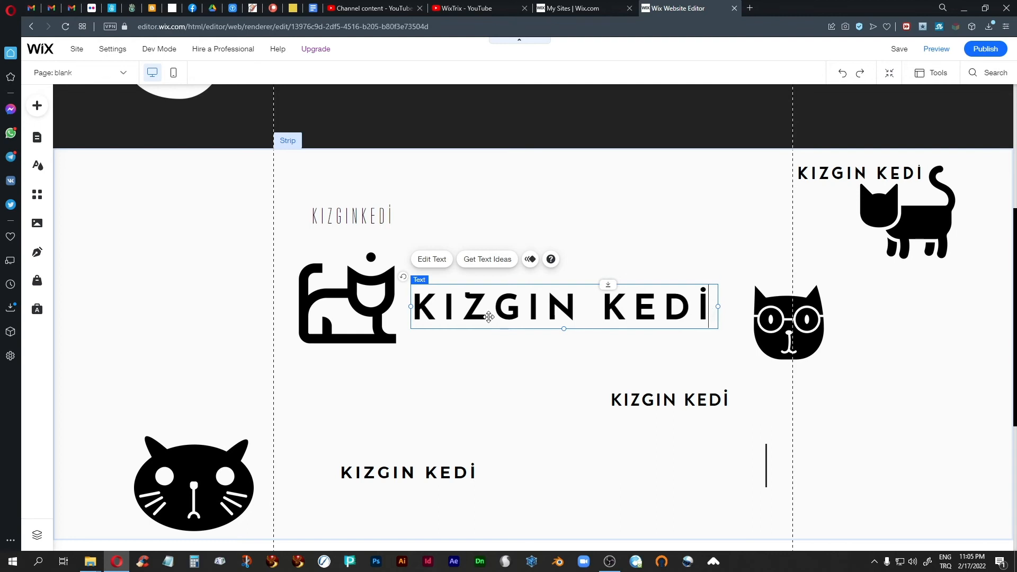
Move the small KIZGIN KEDİ text off the black cat image to above the big title
{"action": "left_click", "coordinate": [861, 183]}
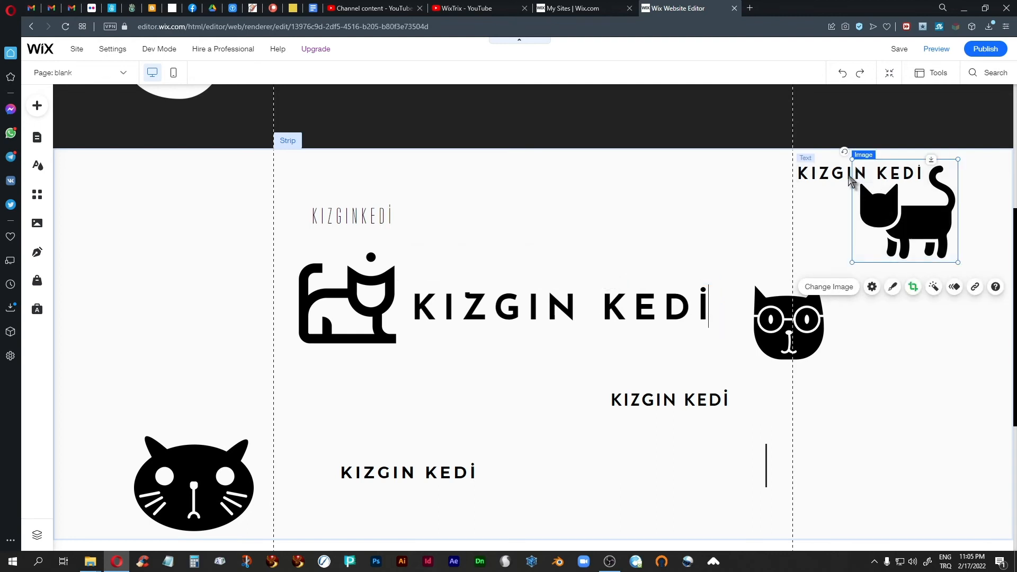
{"action": "left_click", "coordinate": [828, 174]}
{"action": "left_click_drag", "start_coordinate": [827, 174], "coordinate": [569, 218]}
{"action": "left_click", "coordinate": [559, 181]}
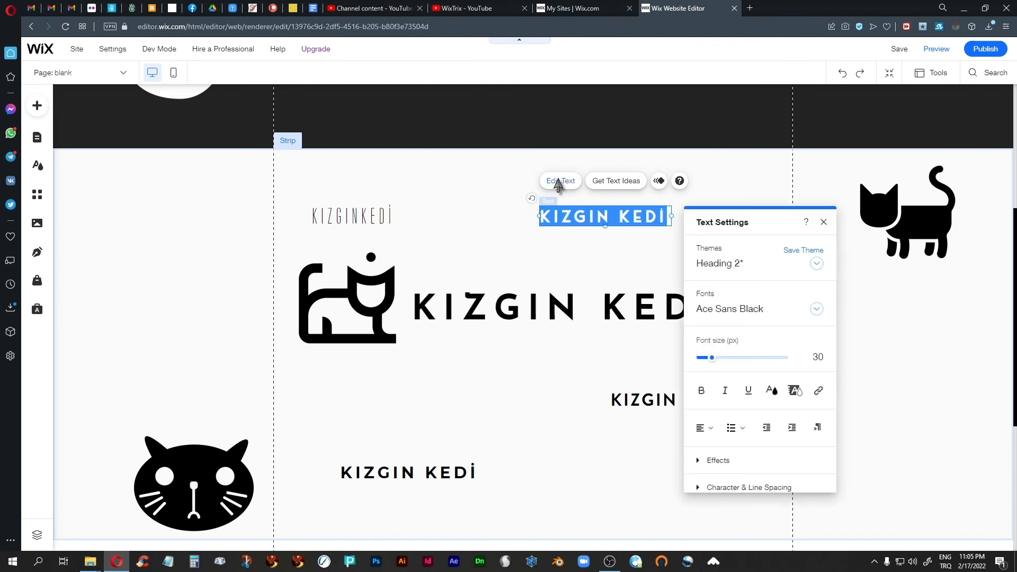
{"action": "left_click", "coordinate": [824, 222]}
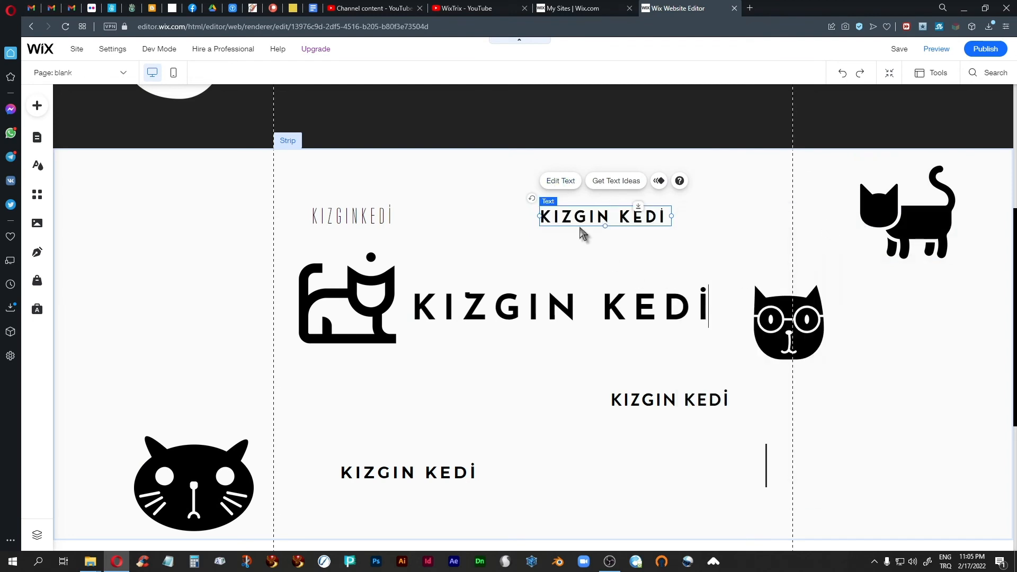
{"action": "left_click_drag", "start_coordinate": [575, 216], "coordinate": [455, 252]}
Tighten the big KIZGIN KEDİ title's character spacing to 0.05
{"action": "left_click", "coordinate": [496, 318]}
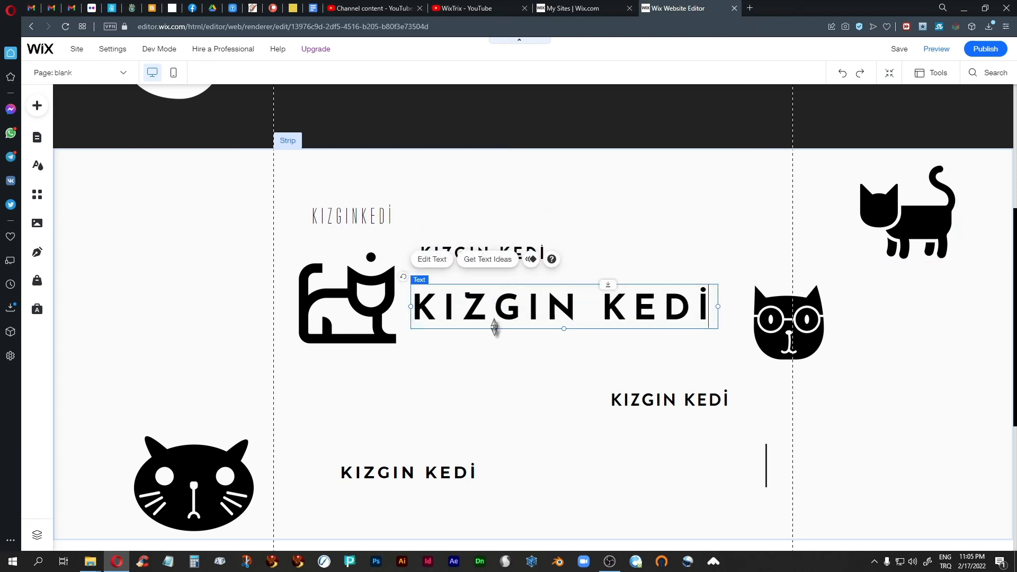
{"action": "left_click", "coordinate": [429, 259]}
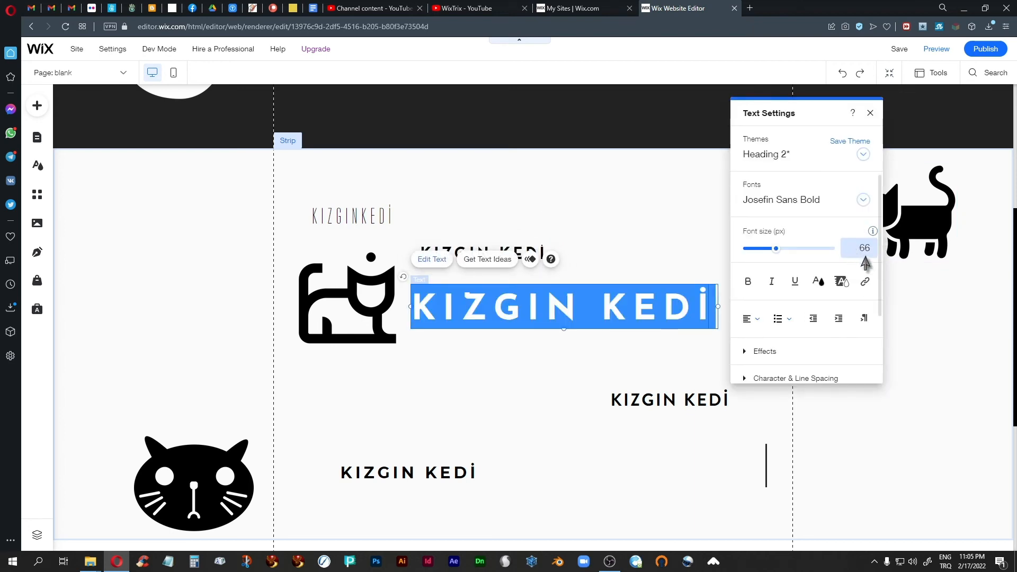
{"action": "scroll", "coordinate": [822, 297], "scroll_direction": "down", "scroll_amount": 2}
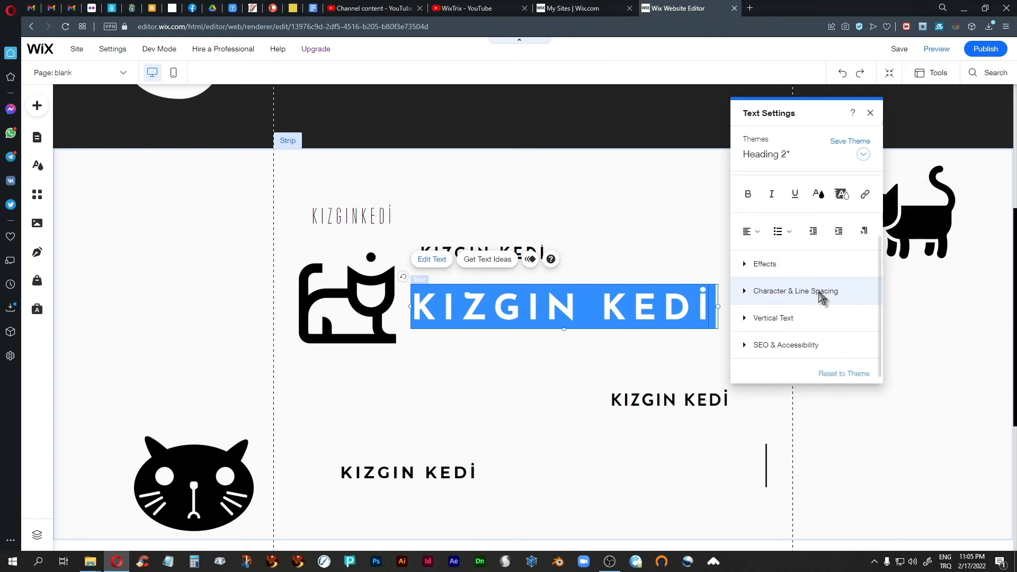
{"action": "left_click", "coordinate": [747, 291]}
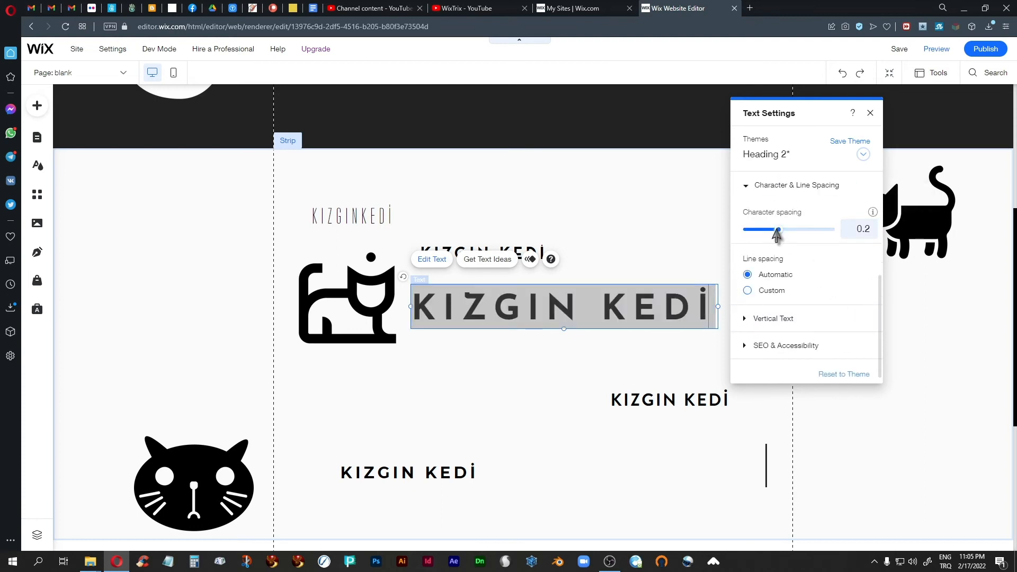
{"action": "left_click_drag", "start_coordinate": [777, 234], "coordinate": [762, 237]}
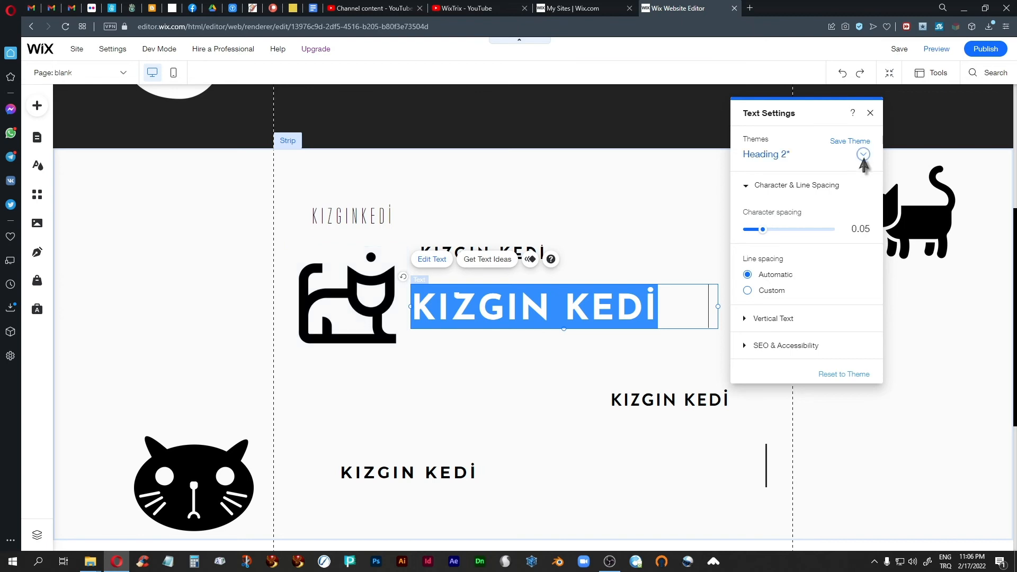
{"action": "left_click", "coordinate": [870, 114]}
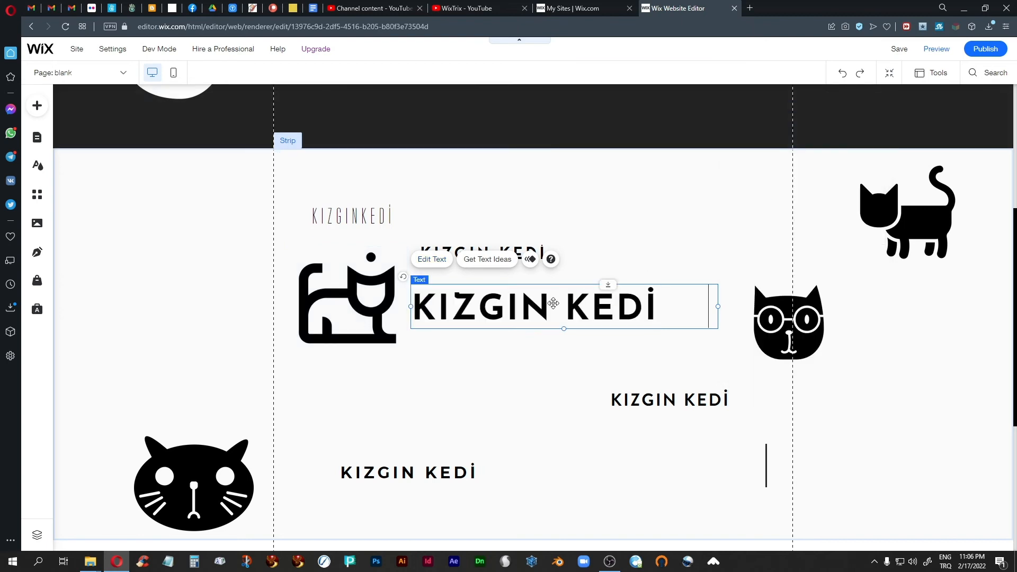
Break the heading so KEDİ sits on its own line below KIZGIN
{"action": "left_click", "coordinate": [432, 260]}
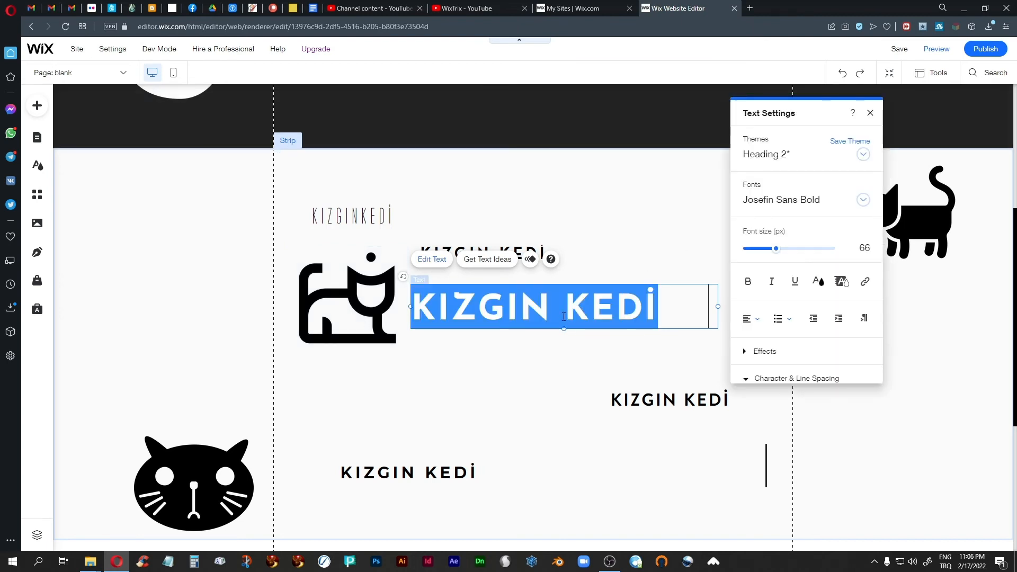
{"action": "left_click", "coordinate": [571, 300]}
{"action": "key", "text": "Return"}
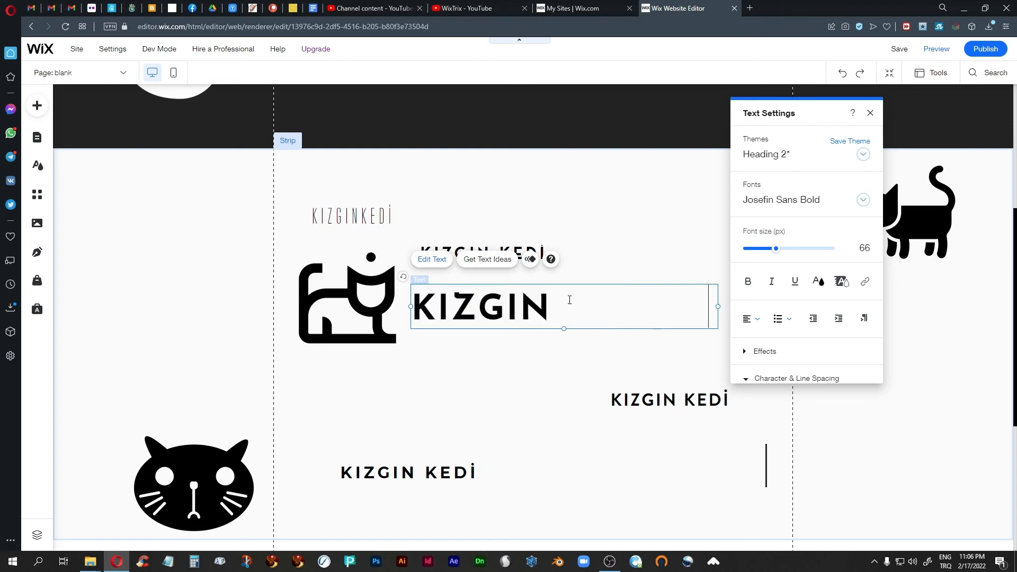
Set the two-line heading's line spacing to a custom value of 0.9
{"action": "left_click_drag", "start_coordinate": [507, 359], "coordinate": [413, 300]}
{"action": "scroll", "coordinate": [823, 235], "scroll_direction": "down", "scroll_amount": 4}
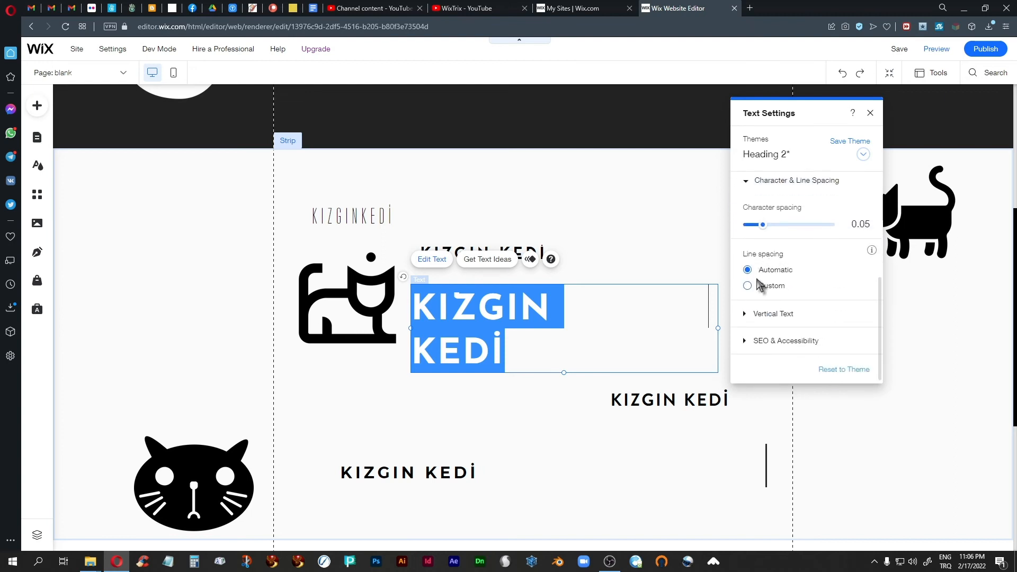
{"action": "left_click", "coordinate": [762, 286]}
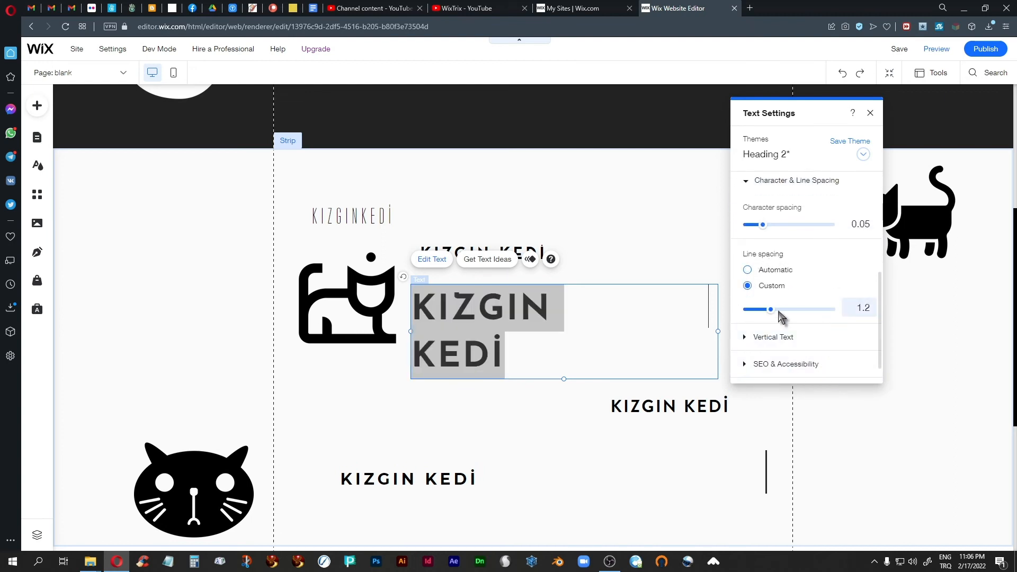
{"action": "left_click_drag", "start_coordinate": [769, 314], "coordinate": [755, 314]}
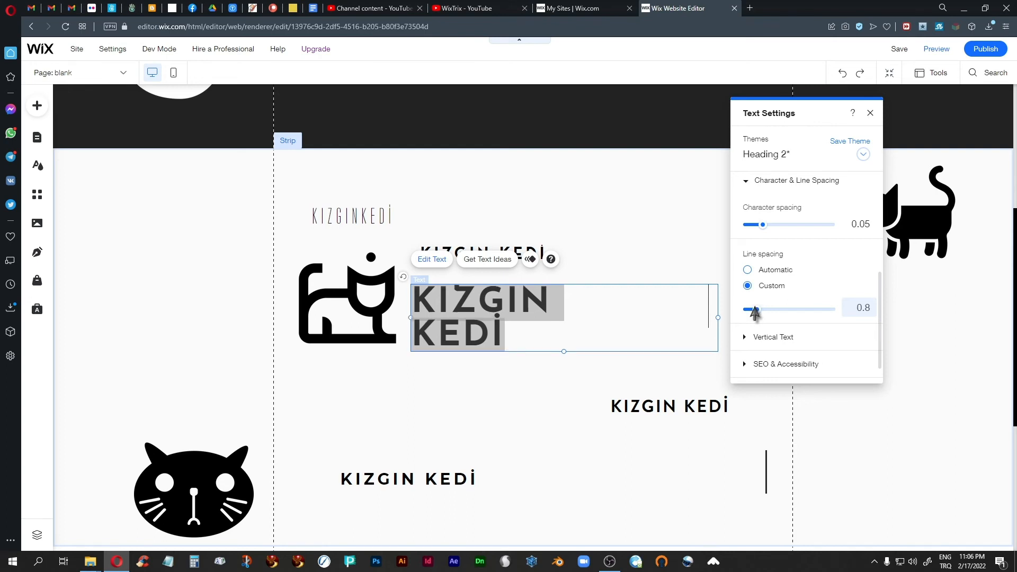
{"action": "left_click_drag", "start_coordinate": [755, 313], "coordinate": [757, 314]}
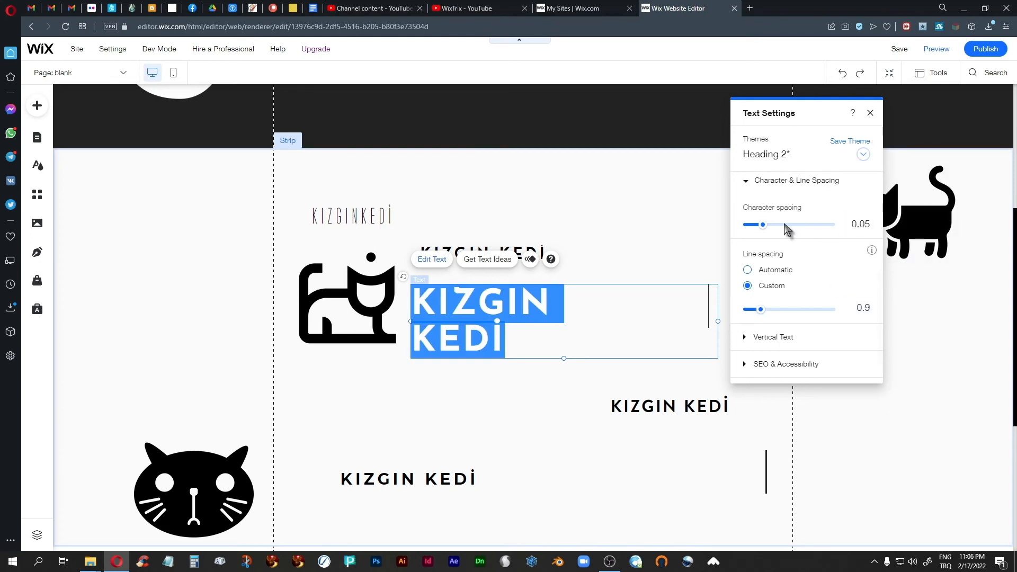
{"action": "left_click", "coordinate": [871, 113]}
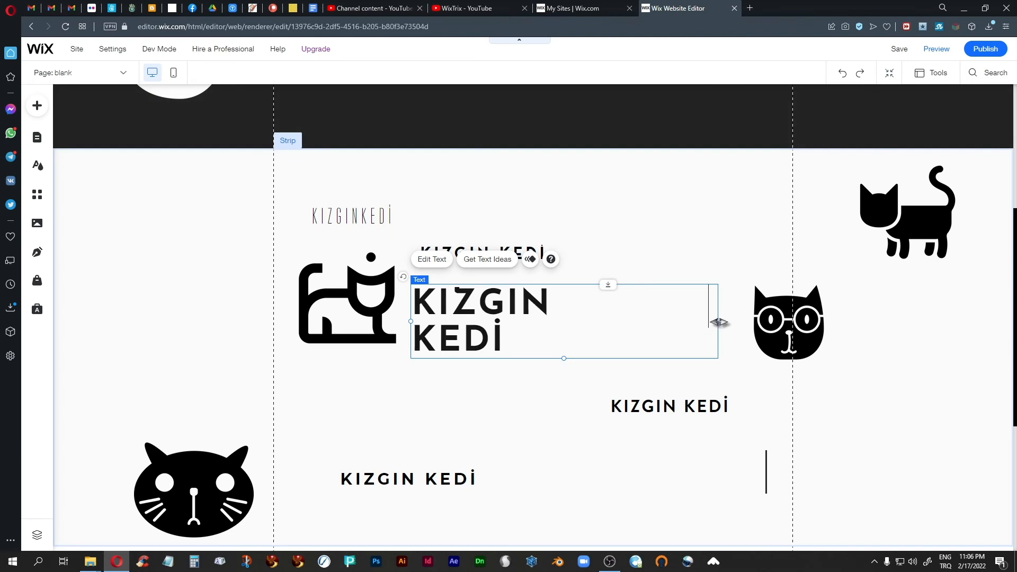
Narrow the KIZGIN KEDİ text box, place it beside the cat icon, and shrink the icon to suit
{"action": "left_click_drag", "start_coordinate": [718, 321], "coordinate": [554, 328]}
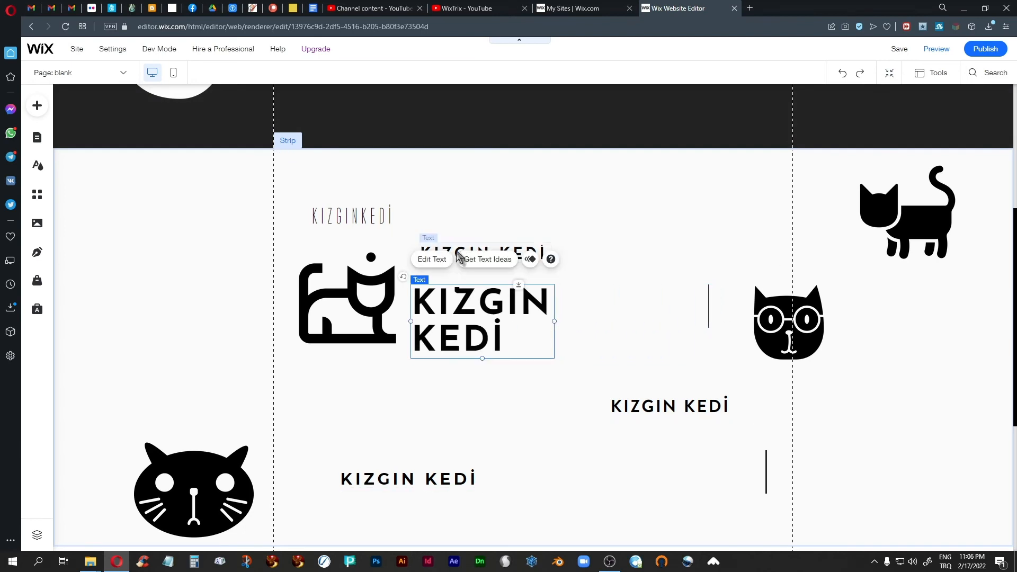
{"action": "left_click_drag", "start_coordinate": [343, 294], "coordinate": [327, 363]}
{"action": "left_click_drag", "start_coordinate": [459, 312], "coordinate": [440, 372]}
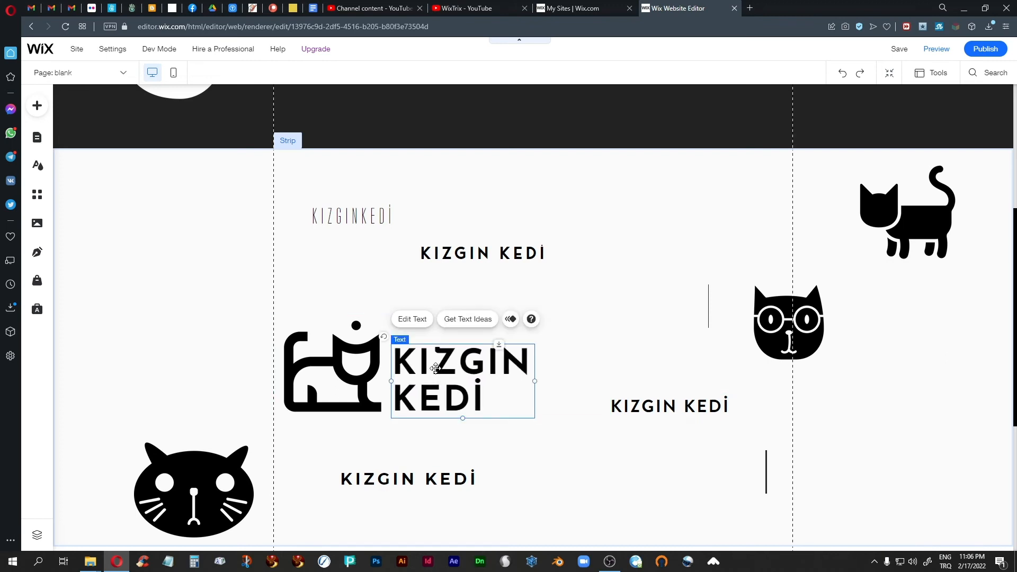
{"action": "left_click", "coordinate": [351, 362]}
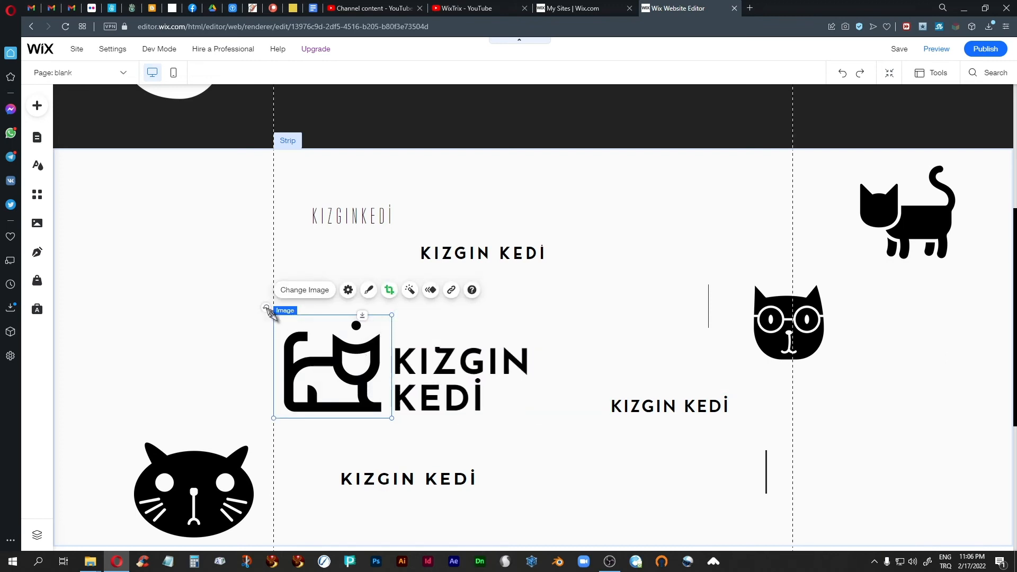
{"action": "left_click_drag", "start_coordinate": [269, 310], "coordinate": [293, 335]}
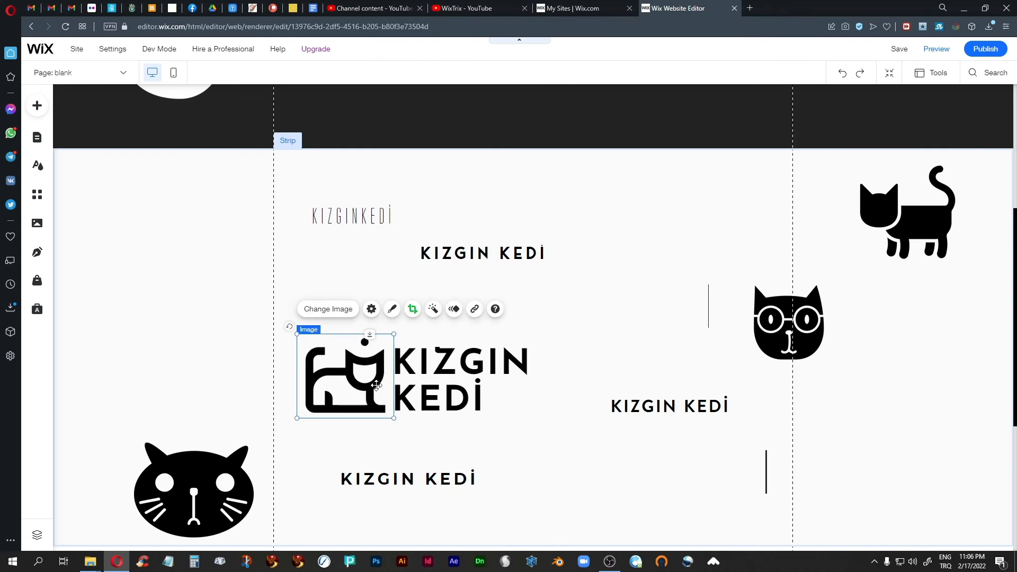
{"action": "key", "text": "Up"}
{"action": "key", "text": "Up"}
{"action": "key", "text": "Up"}
{"action": "key", "text": "Up"}
{"action": "key", "text": "Up"}
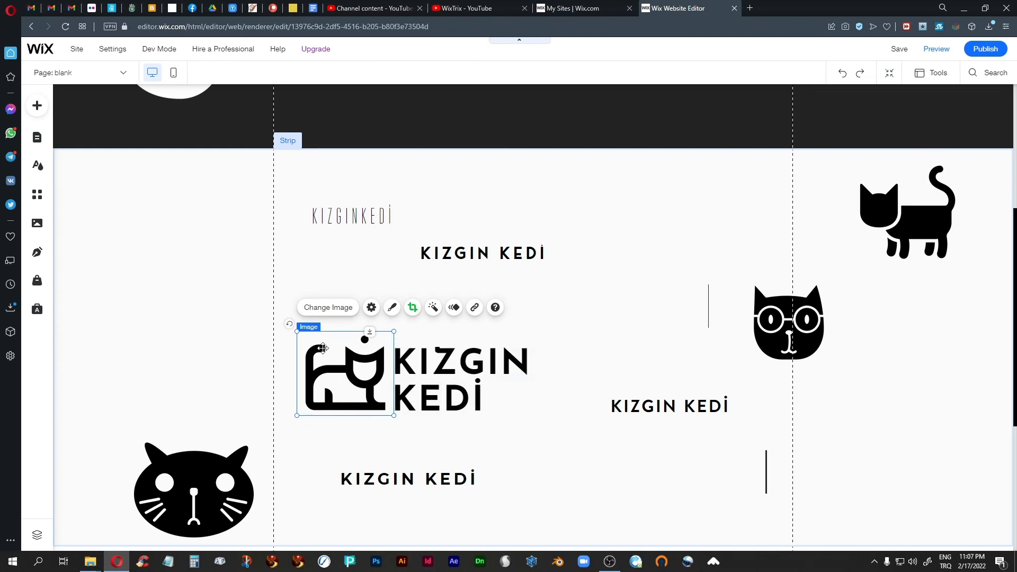
Select the cat icon and text together and drag them to the top of the strip
{"action": "left_click", "coordinate": [536, 411]}
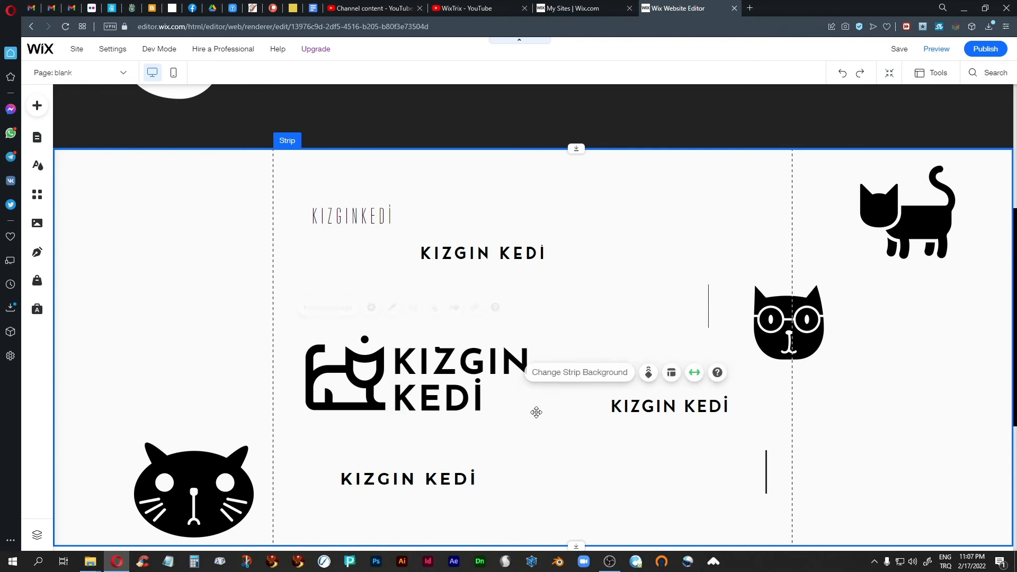
{"action": "left_click", "coordinate": [447, 361]}
{"action": "left_click", "coordinate": [297, 313]}
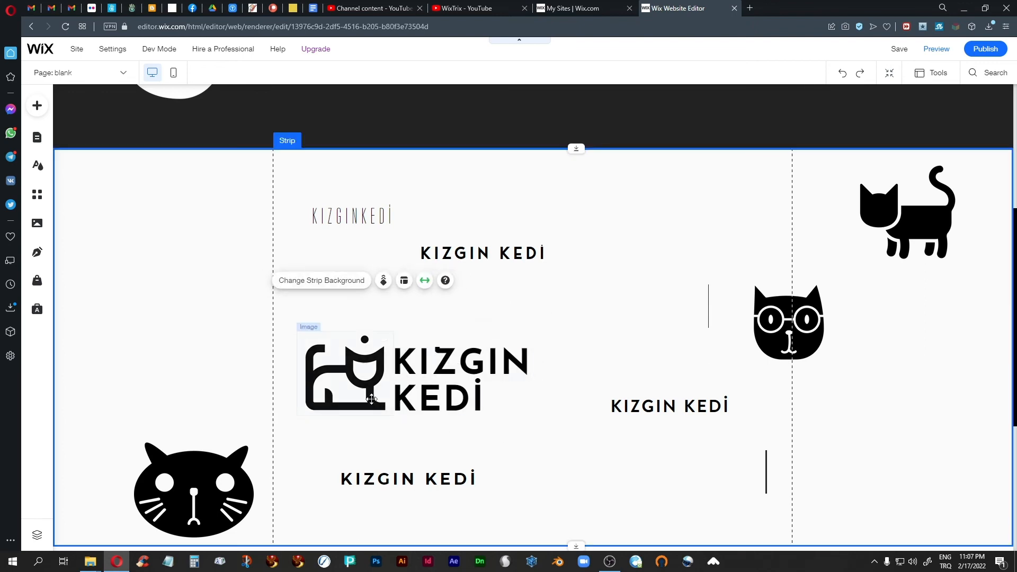
{"action": "left_click", "coordinate": [473, 375]}
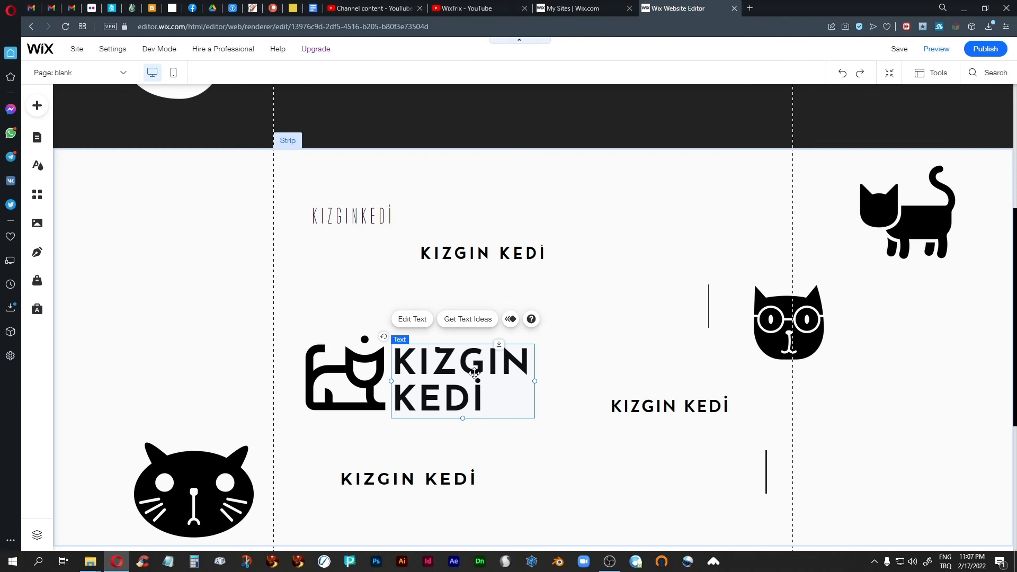
{"action": "left_click_drag", "start_coordinate": [292, 325], "coordinate": [596, 439]}
{"action": "scroll", "coordinate": [638, 303], "scroll_direction": "up", "scroll_amount": 5}
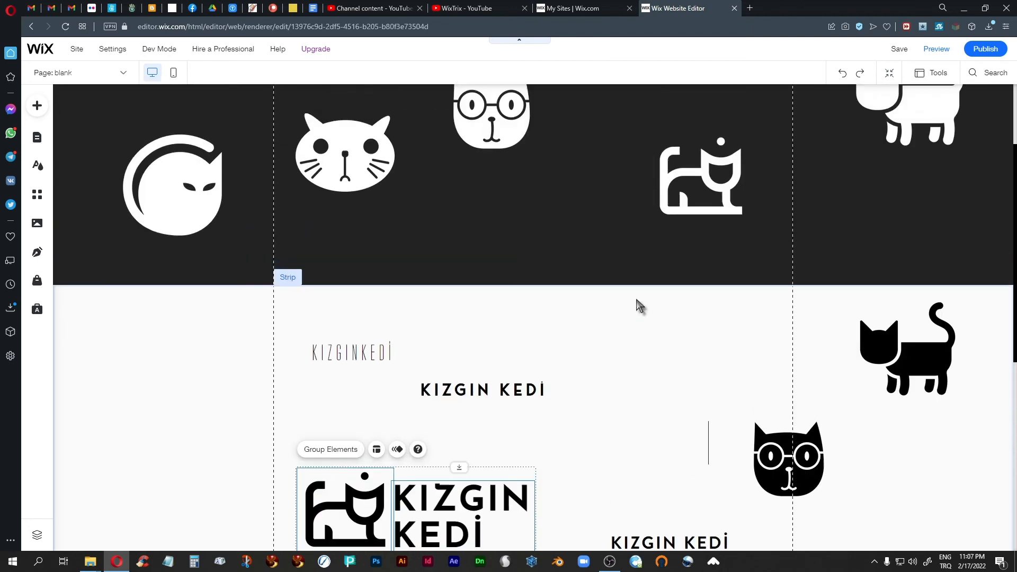
{"action": "scroll", "coordinate": [638, 303], "scroll_direction": "down", "scroll_amount": 5}
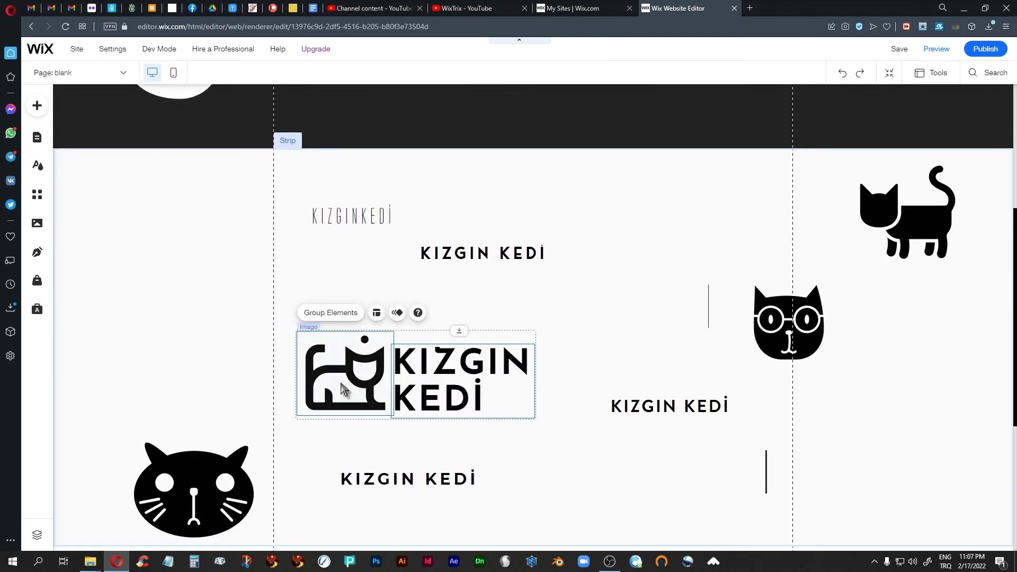
{"action": "left_click_drag", "start_coordinate": [341, 391], "coordinate": [552, 201]}
Drop the logo at the strip's top and reduce the KIZGIN KEDİ text to font size 40
{"action": "left_click", "coordinate": [472, 344]}
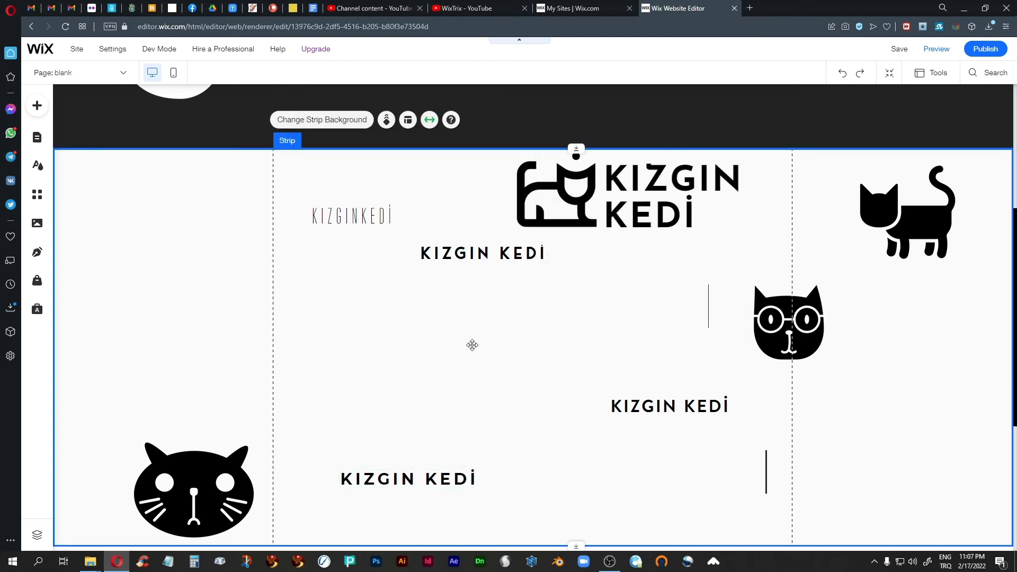
{"action": "scroll", "coordinate": [472, 350], "scroll_direction": "up", "scroll_amount": 5}
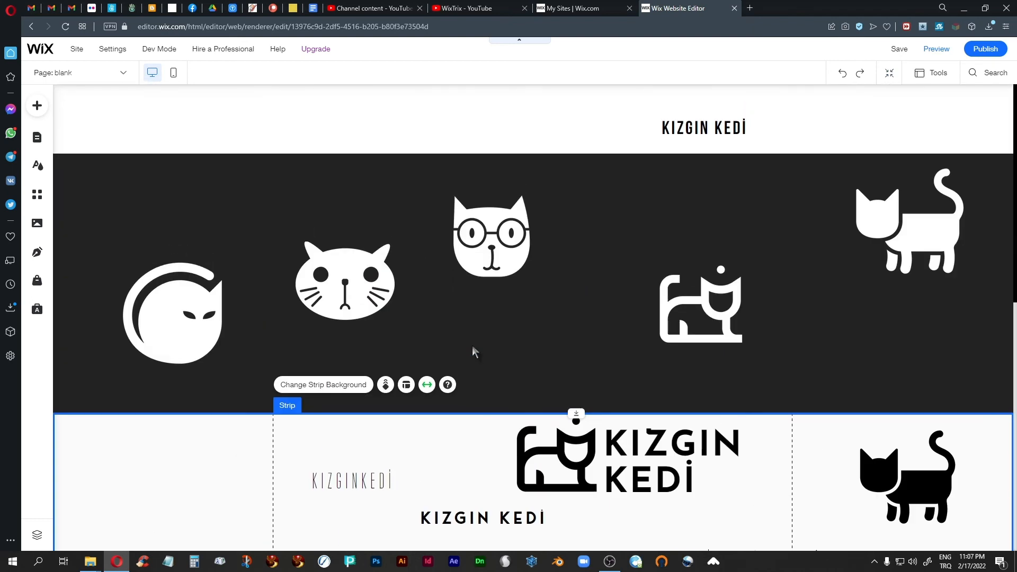
{"action": "left_click", "coordinate": [649, 455]}
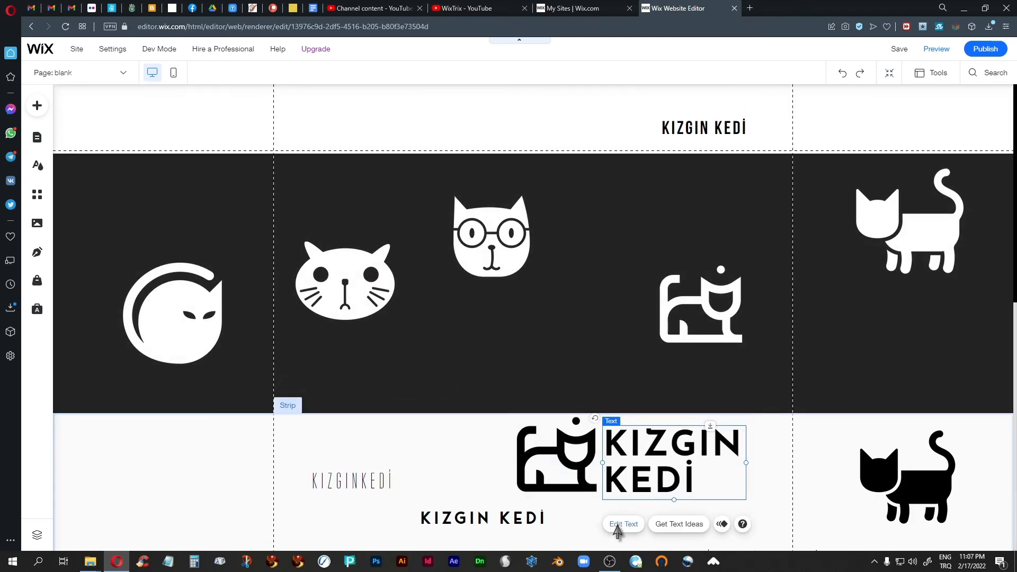
{"action": "left_click", "coordinate": [620, 524]}
{"action": "left_click_drag", "start_coordinate": [803, 365], "coordinate": [791, 366]}
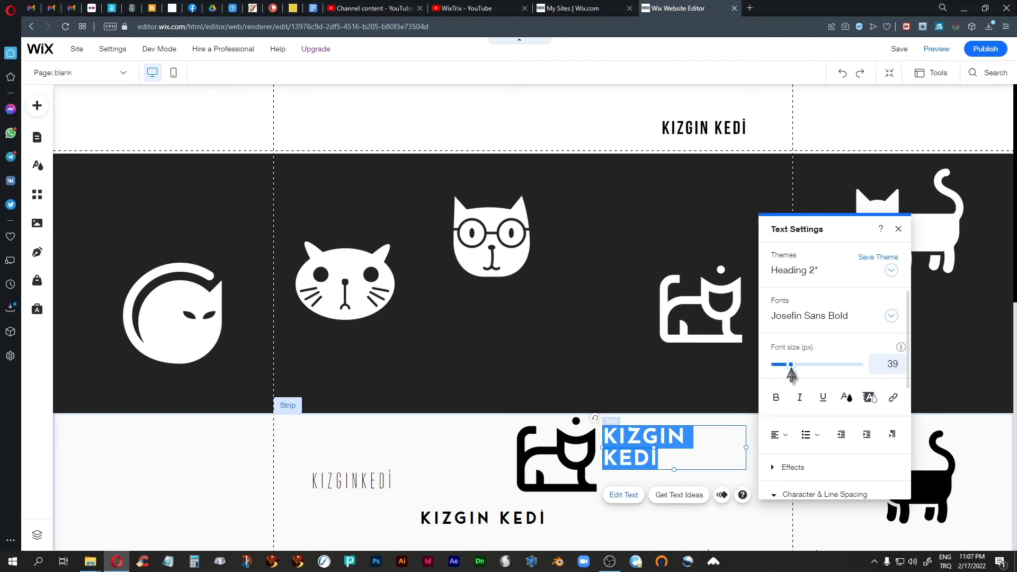
{"action": "left_click_drag", "start_coordinate": [791, 369], "coordinate": [793, 370]}
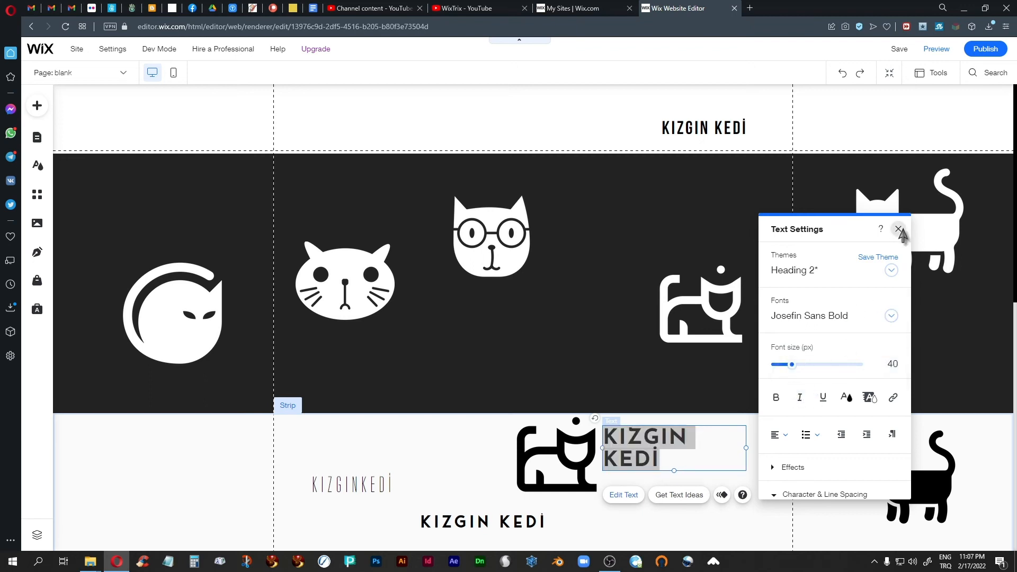
{"action": "left_click", "coordinate": [899, 229]}
{"action": "left_click", "coordinate": [580, 492]}
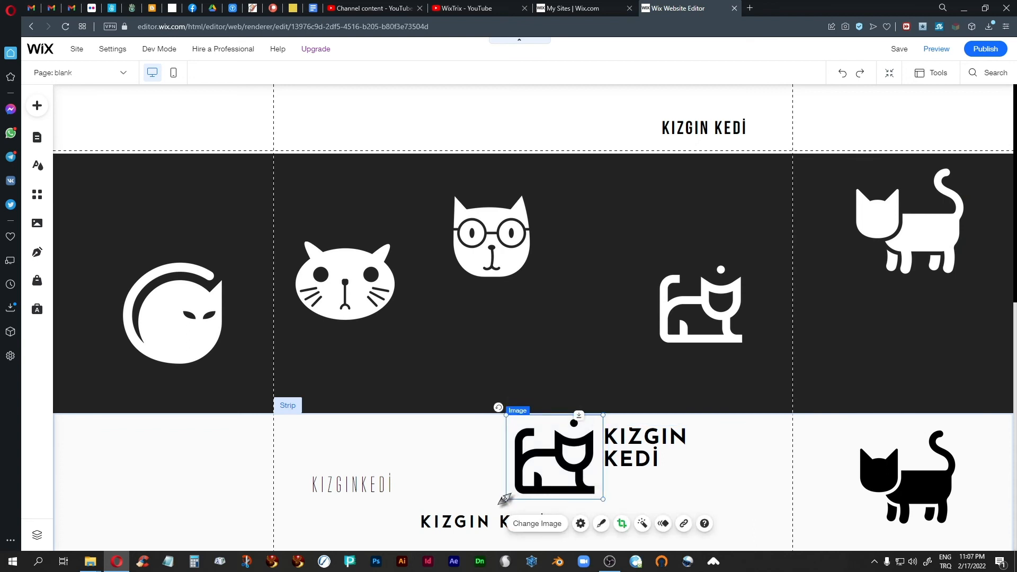
Shrink the cat icon to about 111 x 99, align it beside the text, and move both into the header
{"action": "left_click_drag", "start_coordinate": [504, 498], "coordinate": [541, 470]}
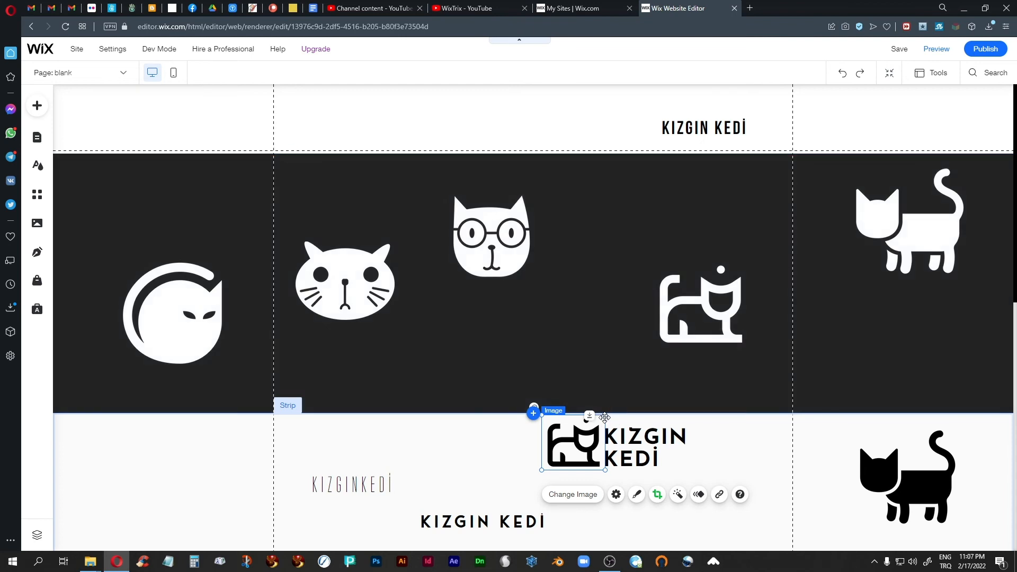
{"action": "left_click_drag", "start_coordinate": [607, 417], "coordinate": [605, 419]}
{"action": "left_click_drag", "start_coordinate": [572, 453], "coordinate": [576, 451]}
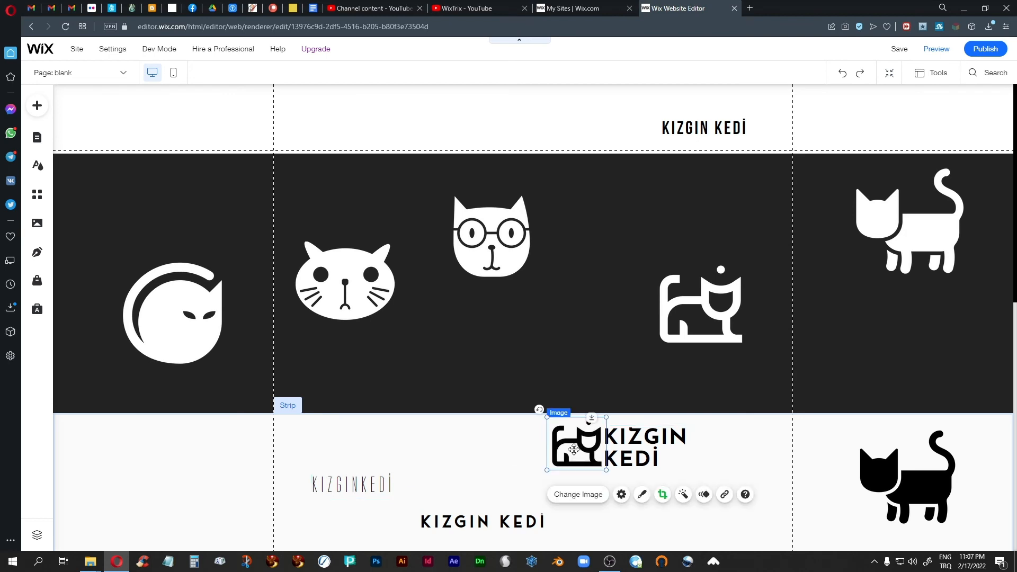
{"action": "key", "text": "Left"}
{"action": "left_click", "coordinate": [640, 454], "text": "shift"}
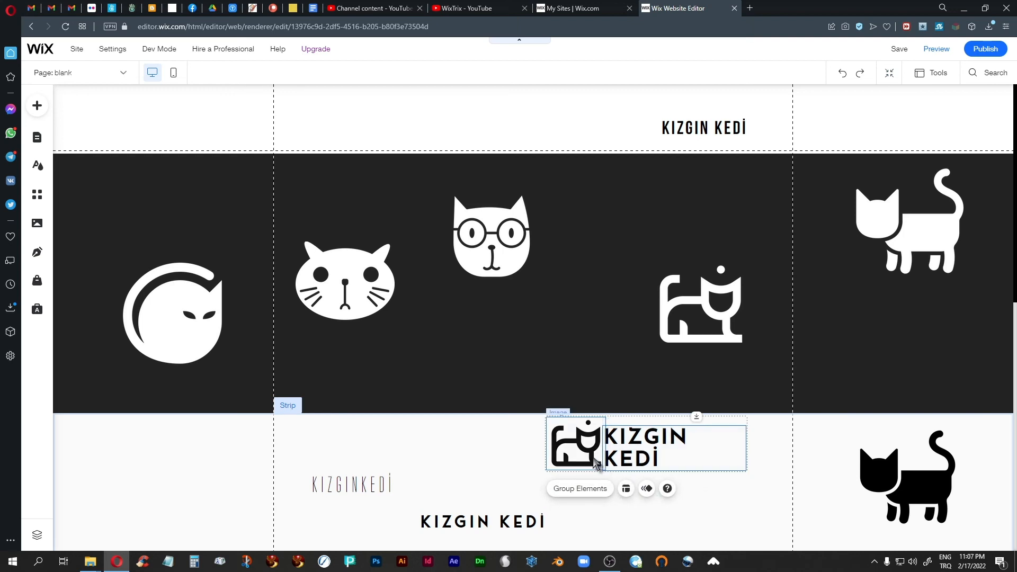
{"action": "left_click_drag", "start_coordinate": [582, 448], "coordinate": [325, 123]}
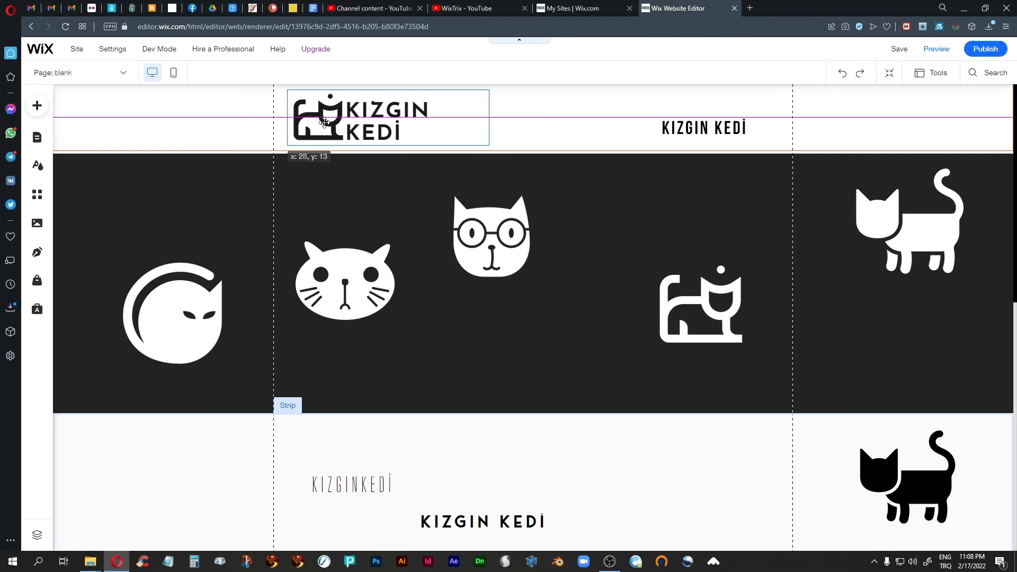
Drop the logo in the header and narrow the KIZGIN KEDİ text box to 255 wide, nudged slightly right
{"action": "left_click_drag", "start_coordinate": [325, 123], "coordinate": [324, 123]}
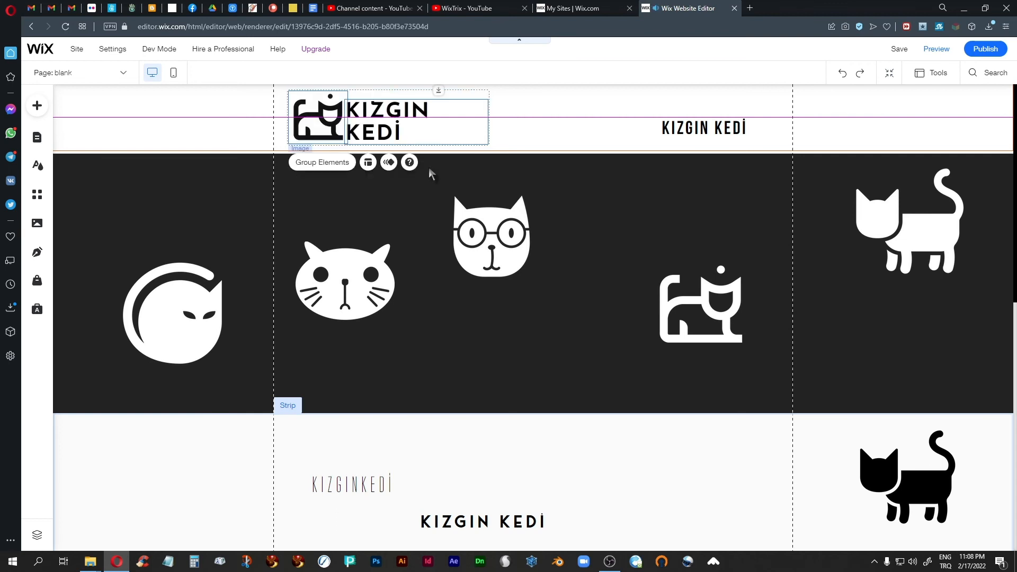
{"action": "left_click", "coordinate": [527, 129]}
{"action": "left_click", "coordinate": [404, 137]}
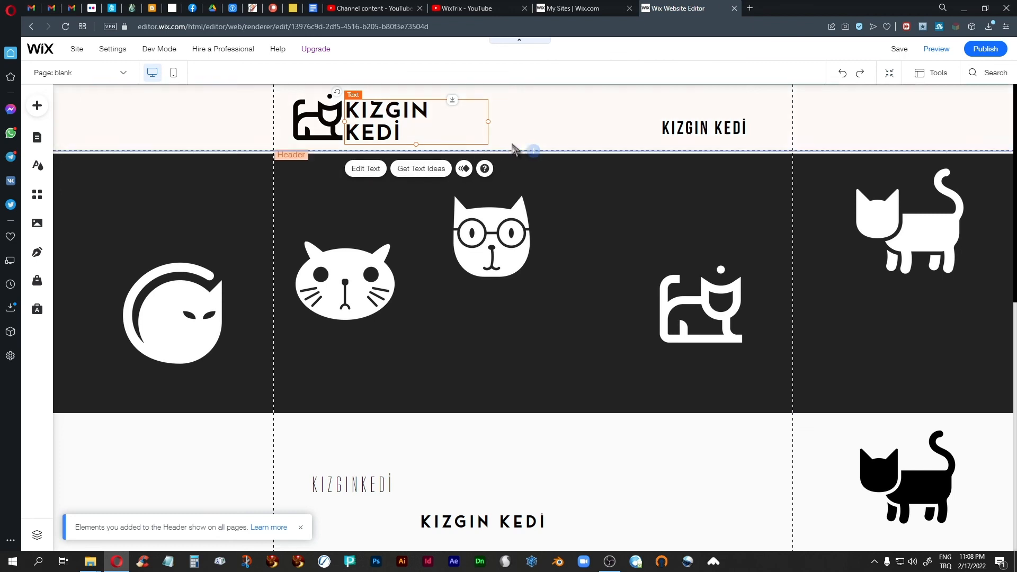
{"action": "left_click_drag", "start_coordinate": [488, 121], "coordinate": [440, 121]}
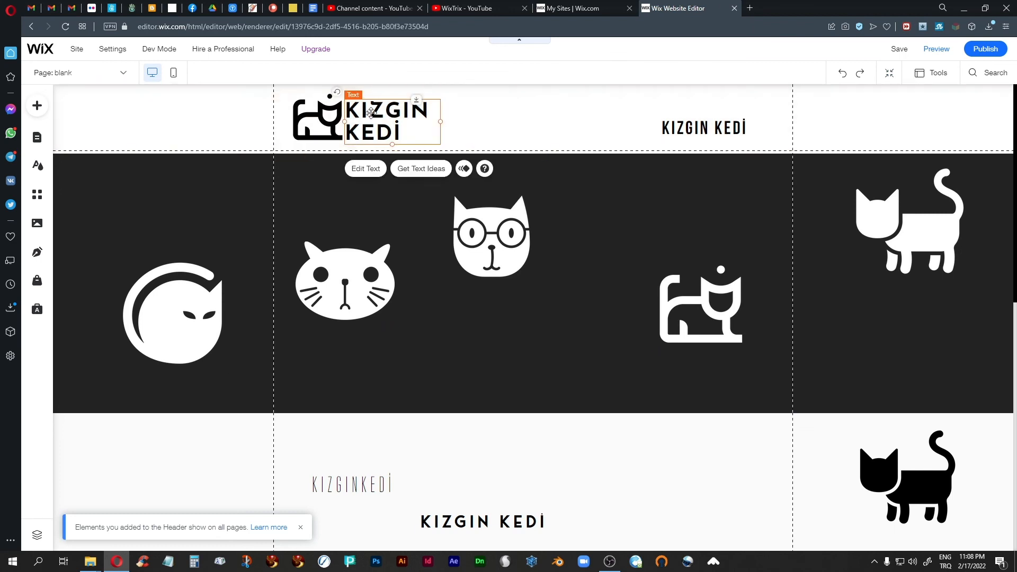
{"action": "key", "text": "Right"}
{"action": "key", "text": "Right"}
{"action": "key", "text": "Right"}
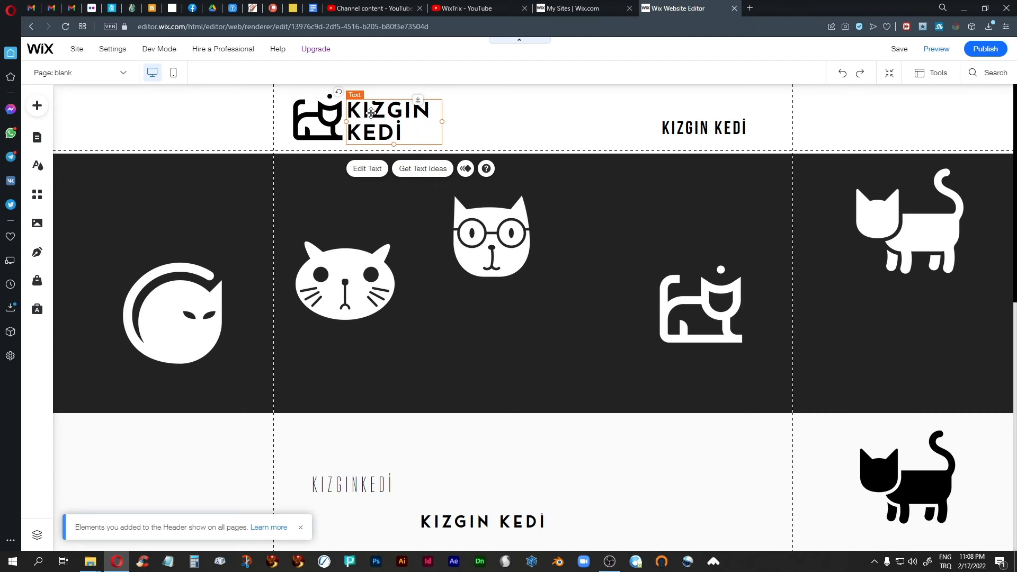
{"action": "key", "text": "Right"}
{"action": "key", "text": "Right"}
{"action": "key", "text": "Right"}
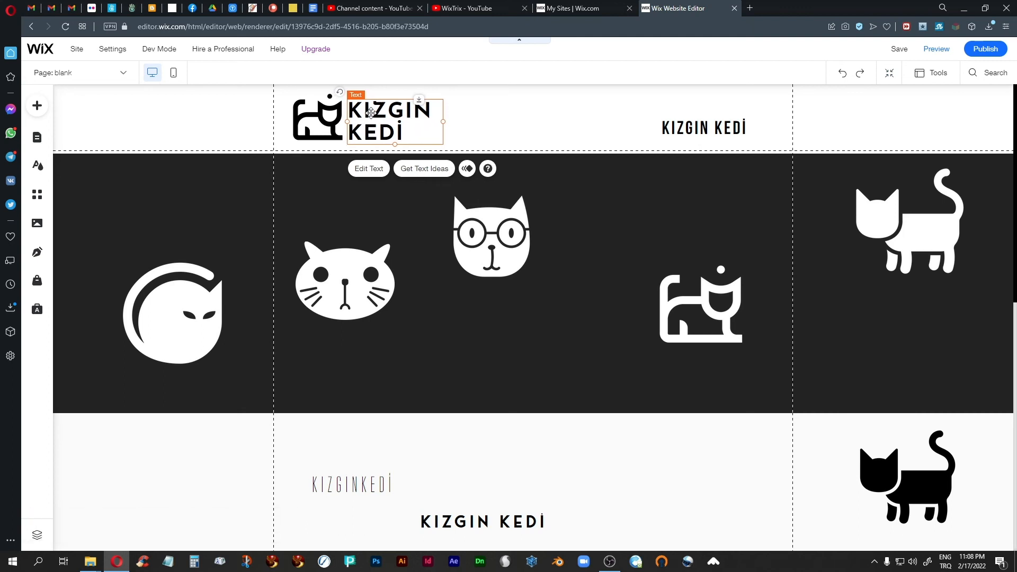
{"action": "key", "text": "Right"}
{"action": "left_click", "coordinate": [533, 122]}
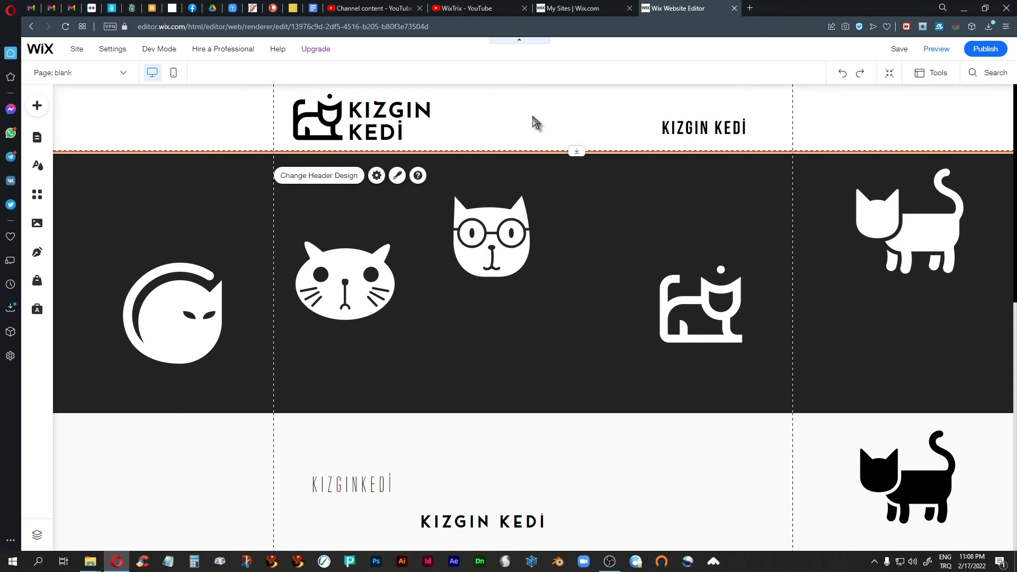
Reduce the logo text's character spacing from 0.05 to 0
{"action": "left_click", "coordinate": [390, 127]}
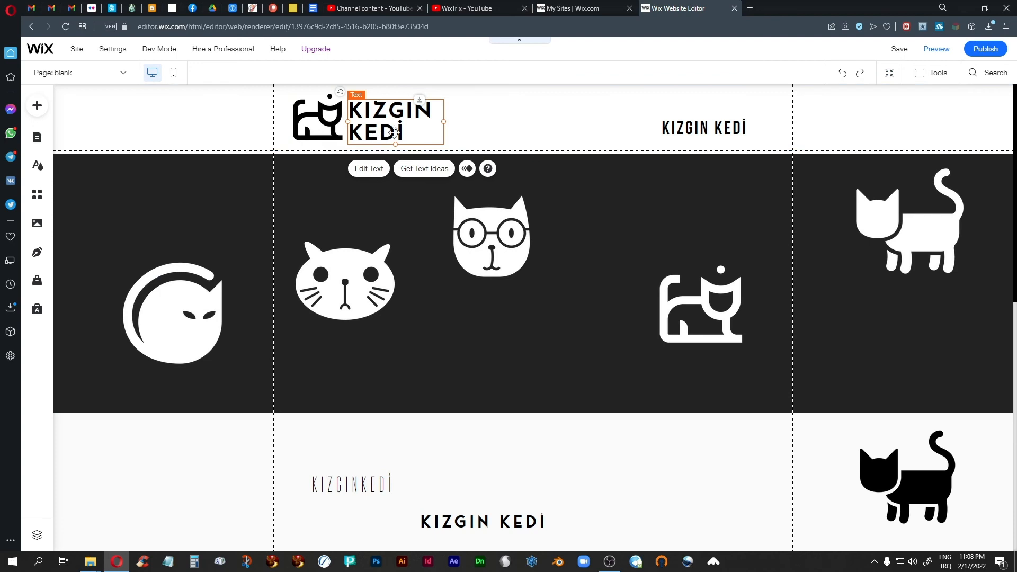
{"action": "left_click", "coordinate": [372, 169]}
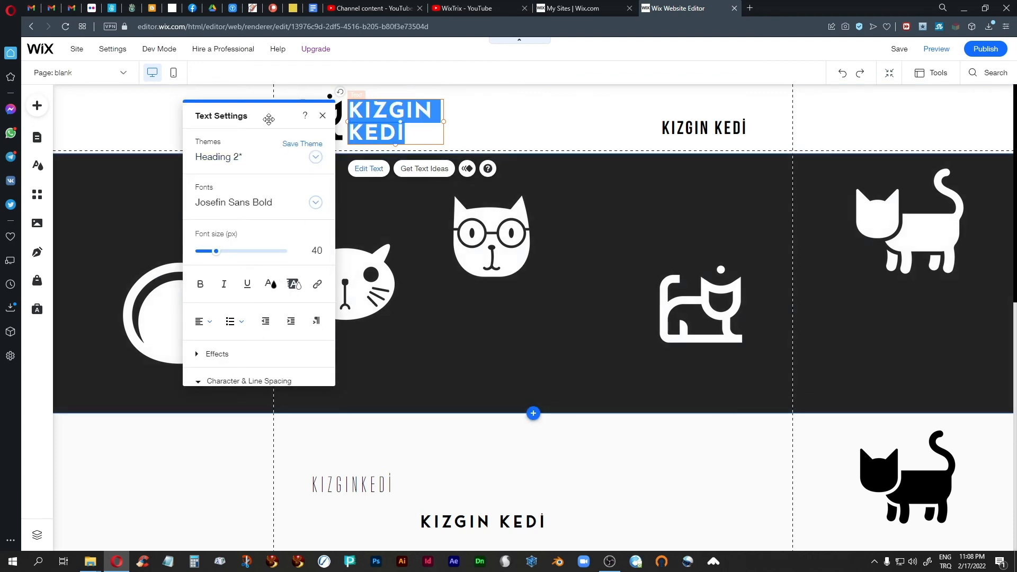
{"action": "left_click_drag", "start_coordinate": [269, 119], "coordinate": [746, 132]}
{"action": "scroll", "coordinate": [745, 313], "scroll_direction": "down", "scroll_amount": 3}
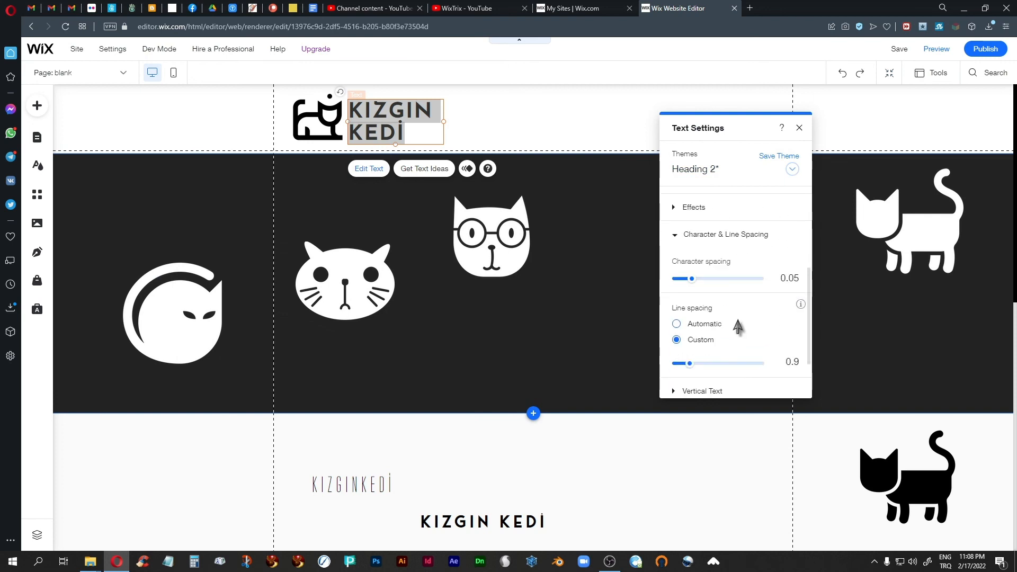
{"action": "left_click_drag", "start_coordinate": [691, 280], "coordinate": [688, 280]}
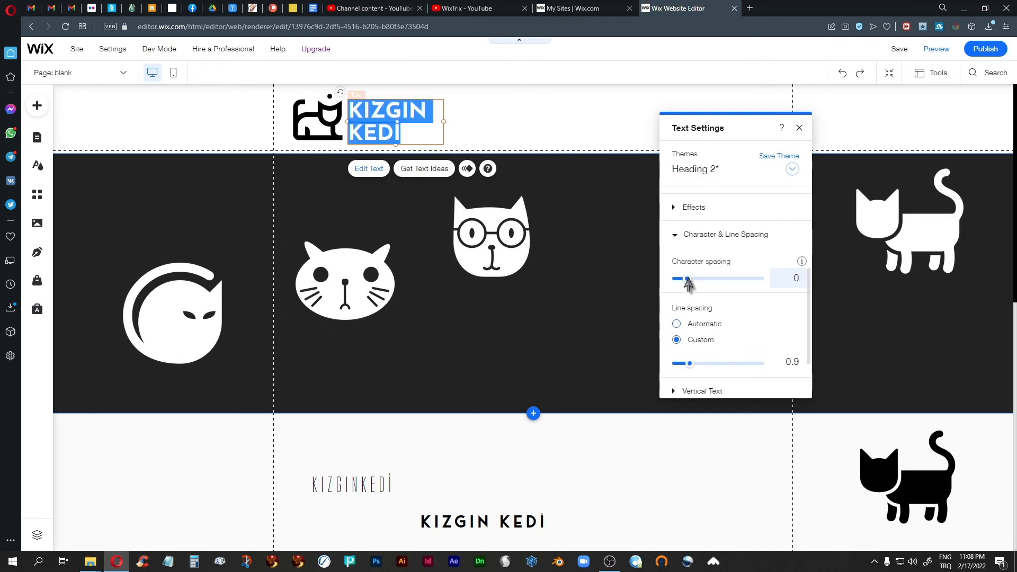
{"action": "left_click", "coordinate": [800, 128]}
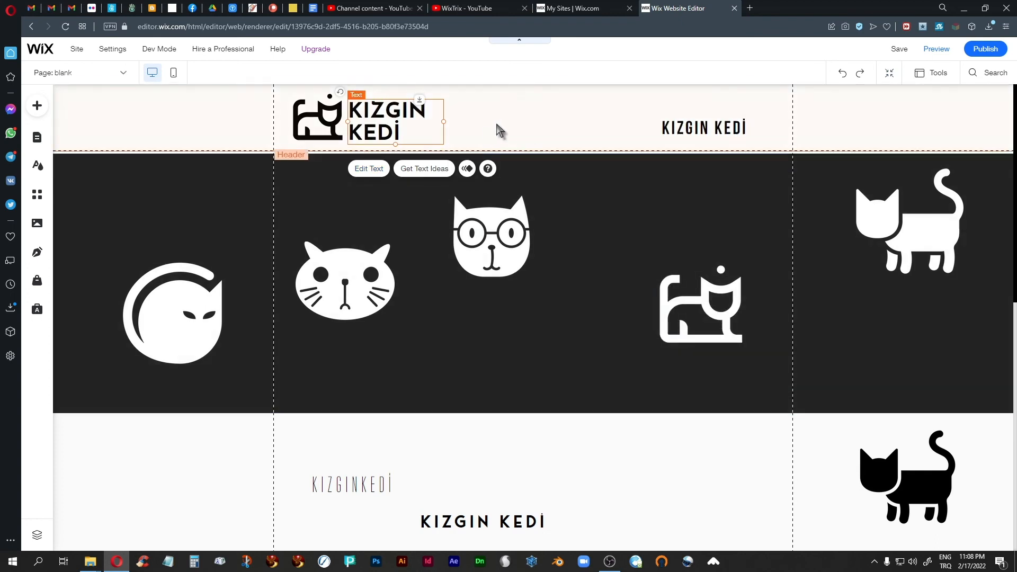
{"action": "left_click", "coordinate": [511, 125]}
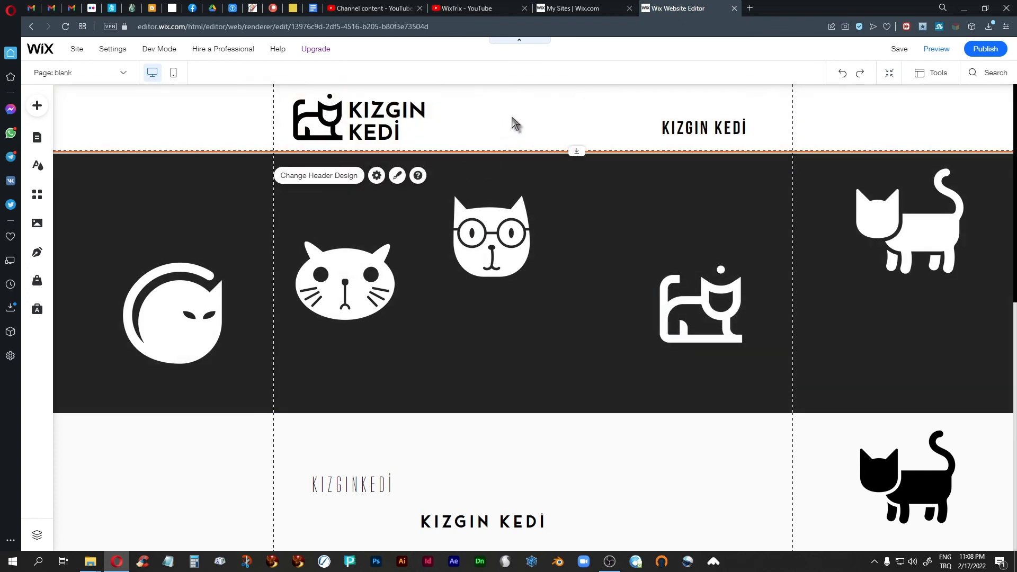
Tighten the logo text's character spacing further to -0.02
{"action": "left_click", "coordinate": [402, 109]}
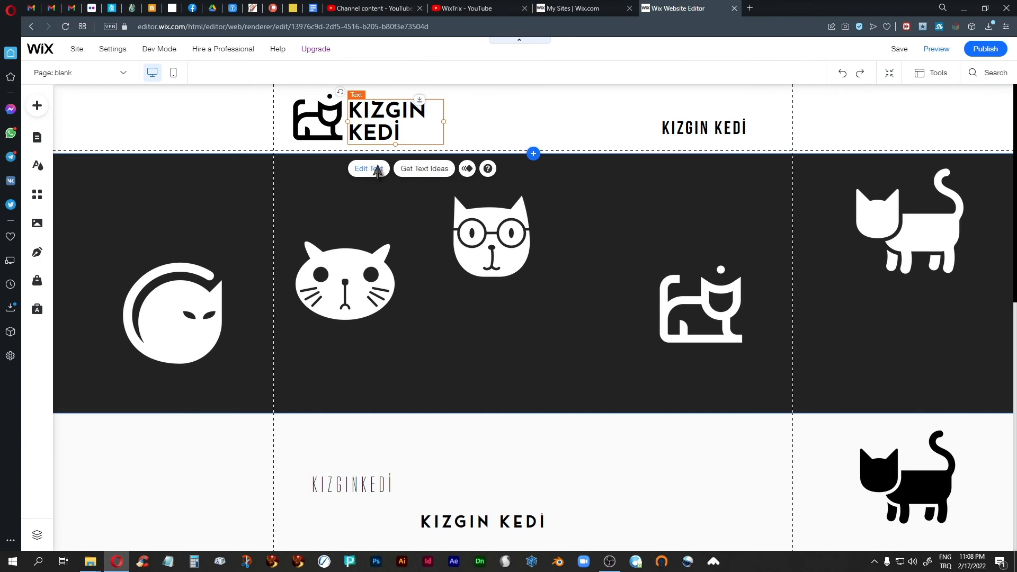
{"action": "left_click", "coordinate": [370, 168]}
{"action": "left_click_drag", "start_coordinate": [266, 116], "coordinate": [758, 171]}
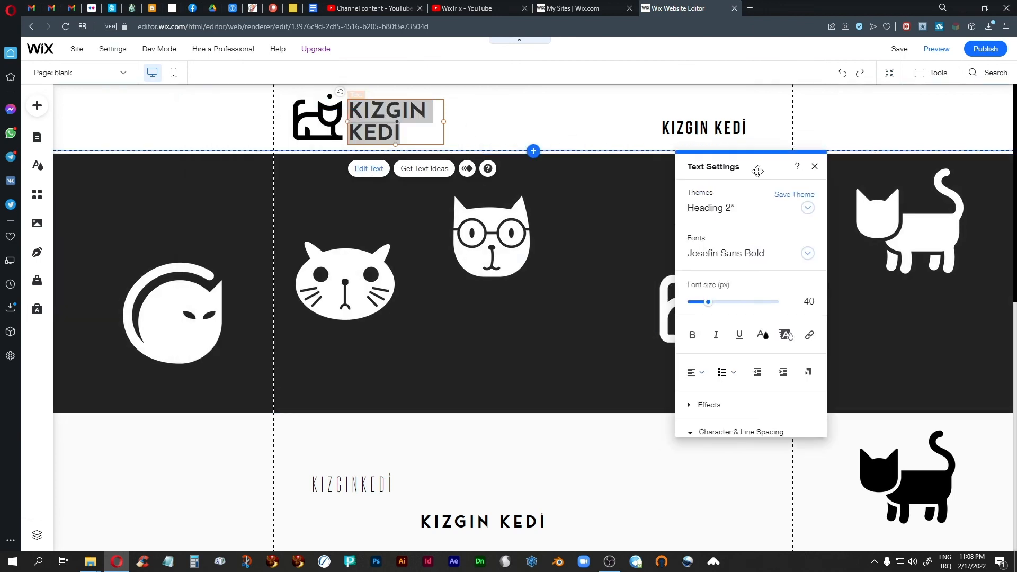
{"action": "scroll", "coordinate": [745, 271], "scroll_direction": "down", "scroll_amount": 4}
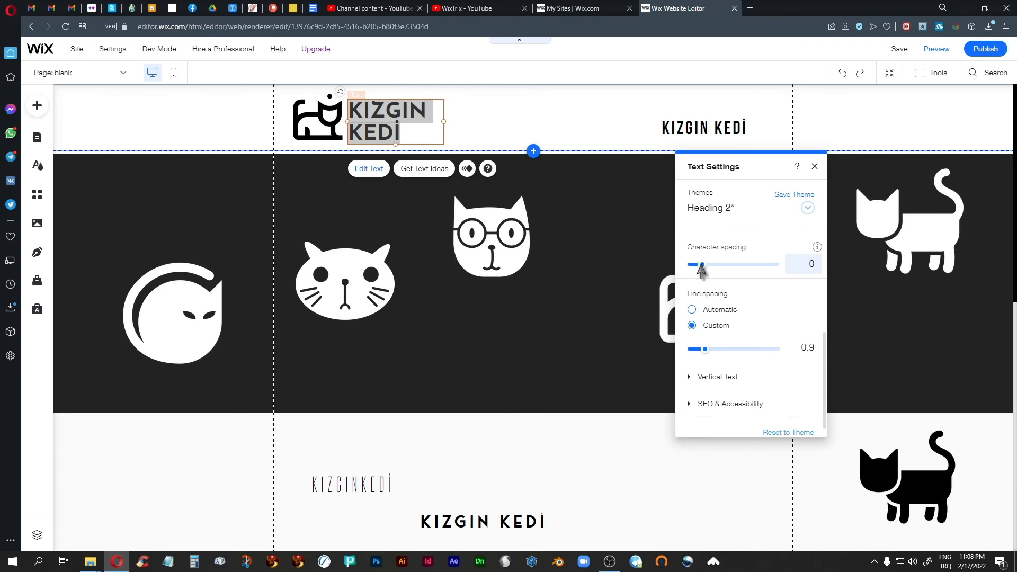
{"action": "left_click_drag", "start_coordinate": [700, 265], "coordinate": [697, 265]}
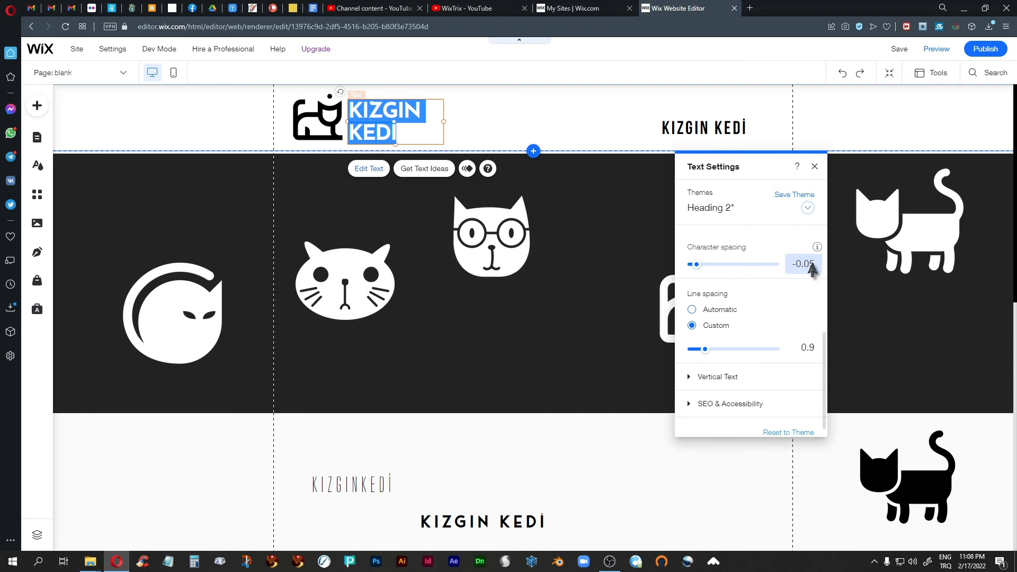
{"action": "left_click", "coordinate": [819, 264]}
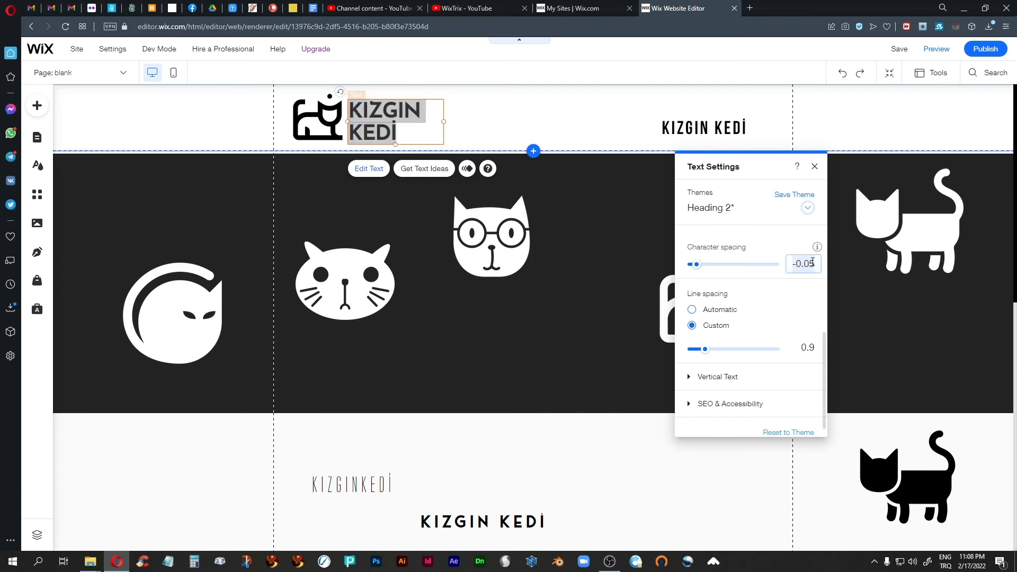
{"action": "left_click", "coordinate": [812, 263]}
{"action": "key", "text": "Return"}
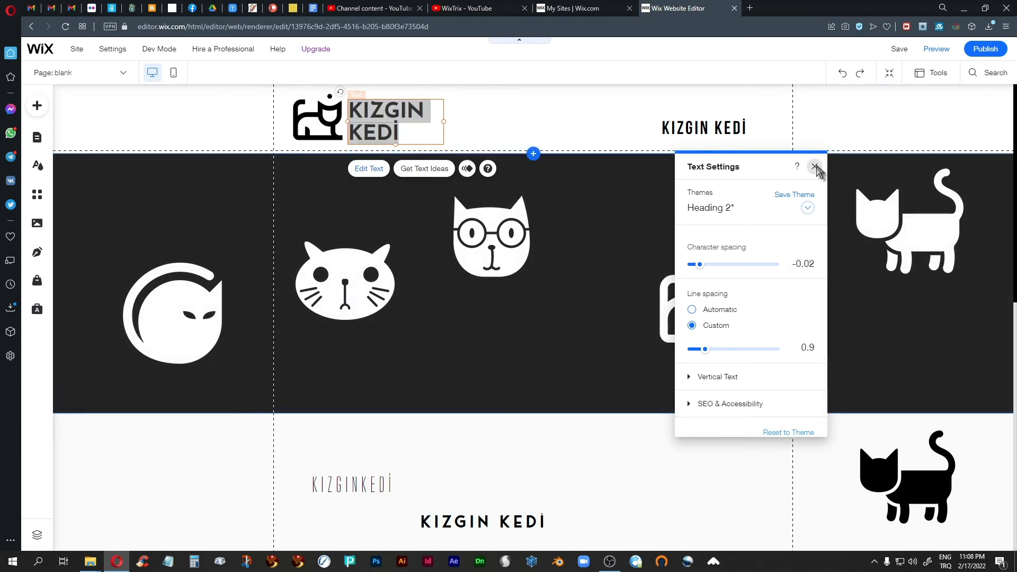
{"action": "left_click", "coordinate": [815, 168]}
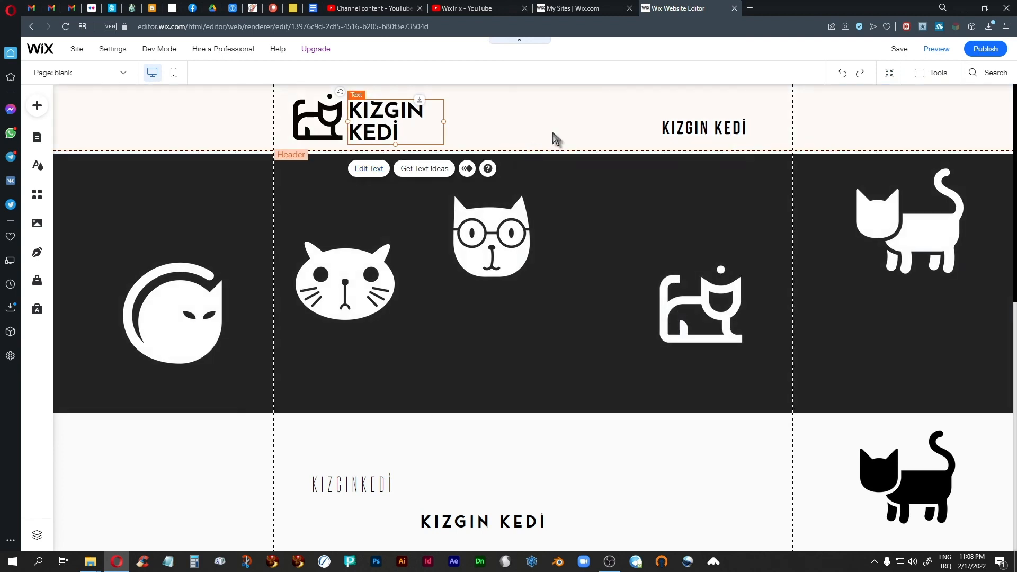
{"action": "left_click", "coordinate": [532, 125]}
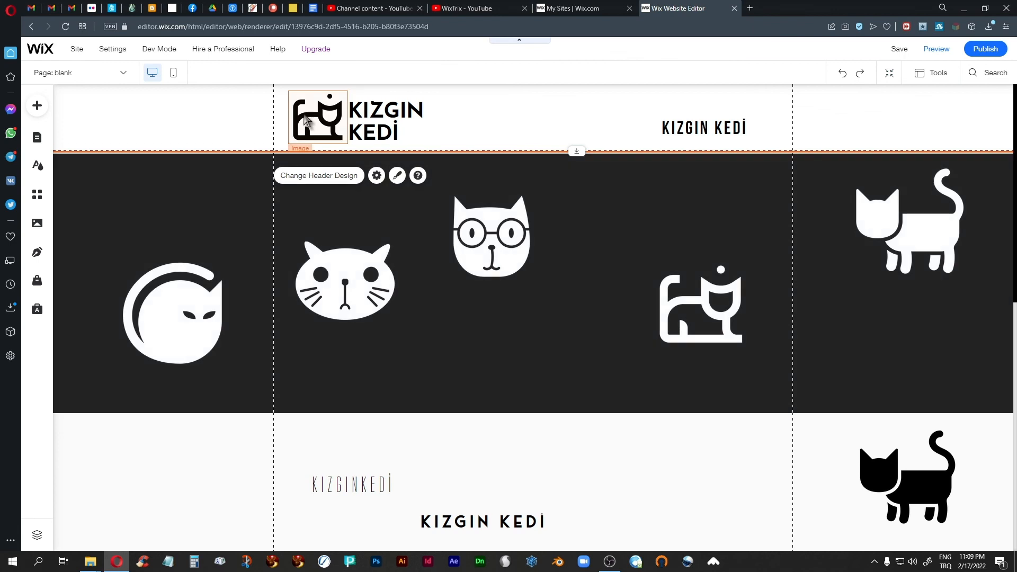
{"action": "left_click", "coordinate": [302, 108]}
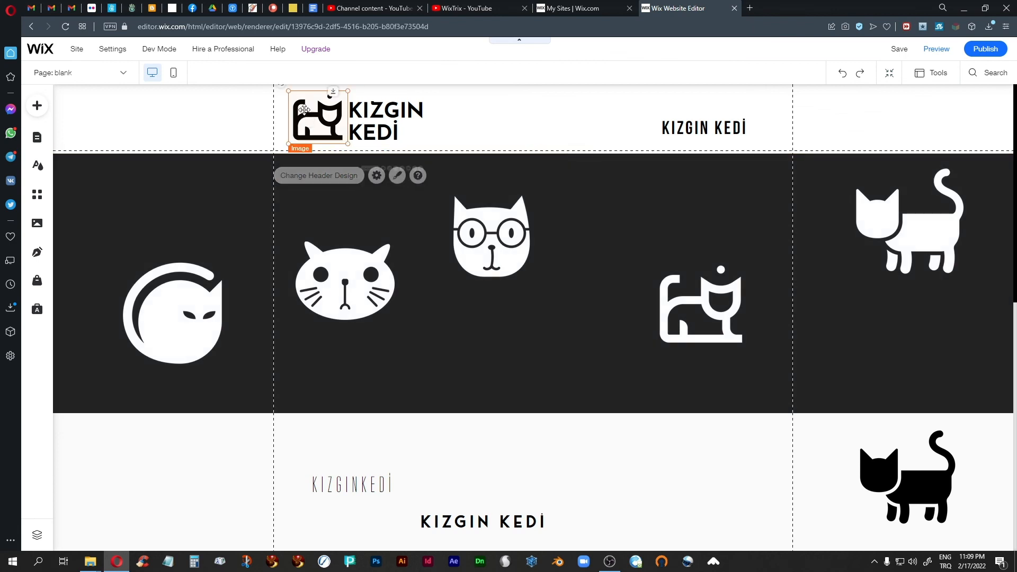
Group the cat icon and KIZGIN KEDİ text, then start saving the group to My Designs under a new name
{"action": "left_click", "coordinate": [392, 131], "text": "shift"}
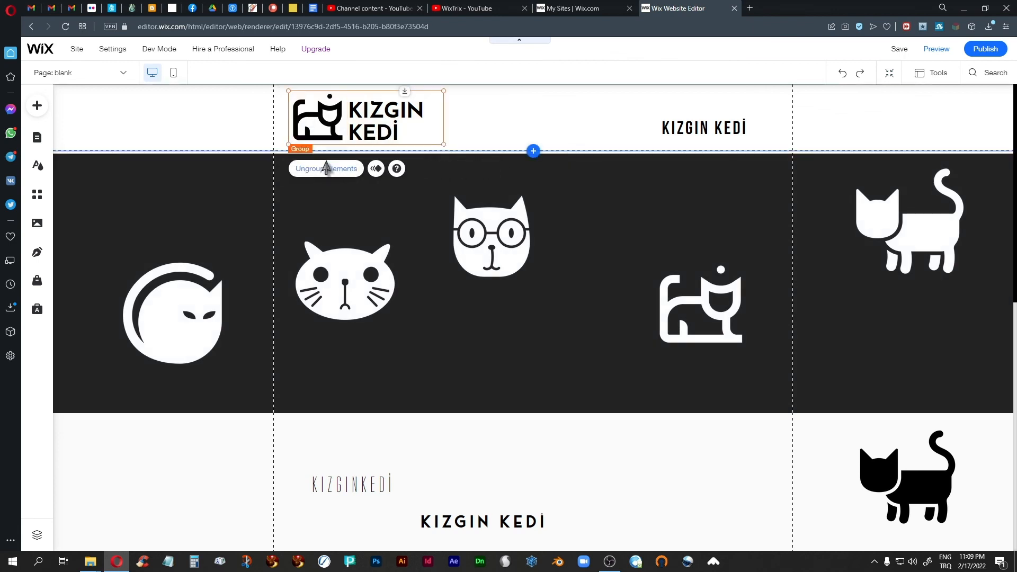
{"action": "left_click", "coordinate": [325, 163]}
{"action": "right_click", "coordinate": [367, 111]}
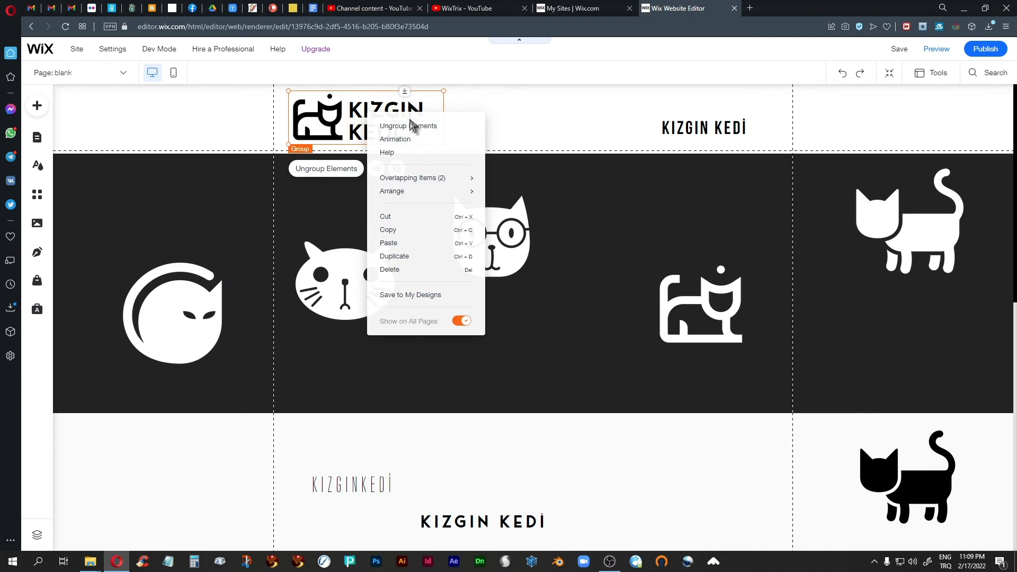
{"action": "left_click", "coordinate": [416, 297]}
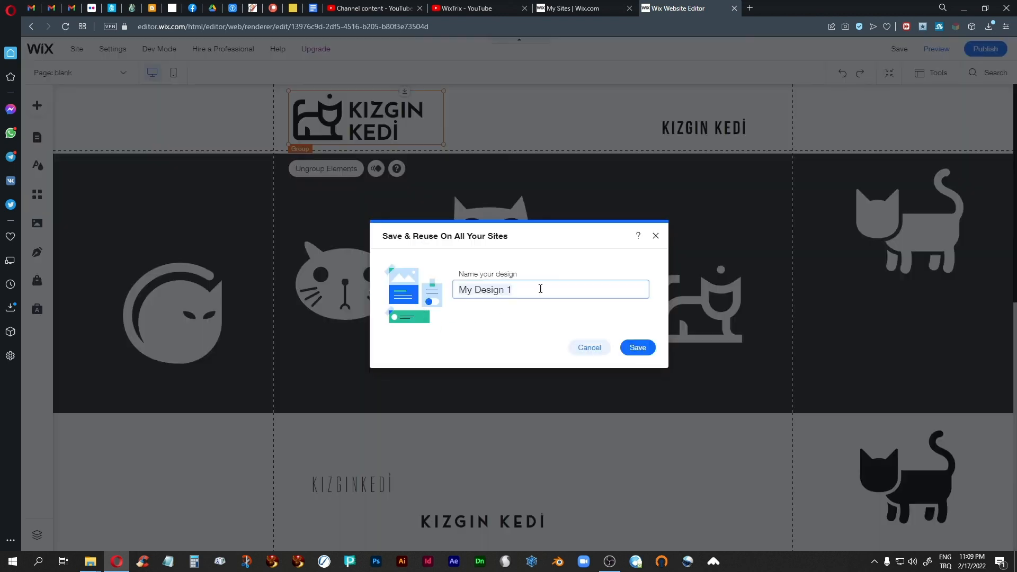
{"action": "type", "text": "angray-cat-2022-logo-2"}
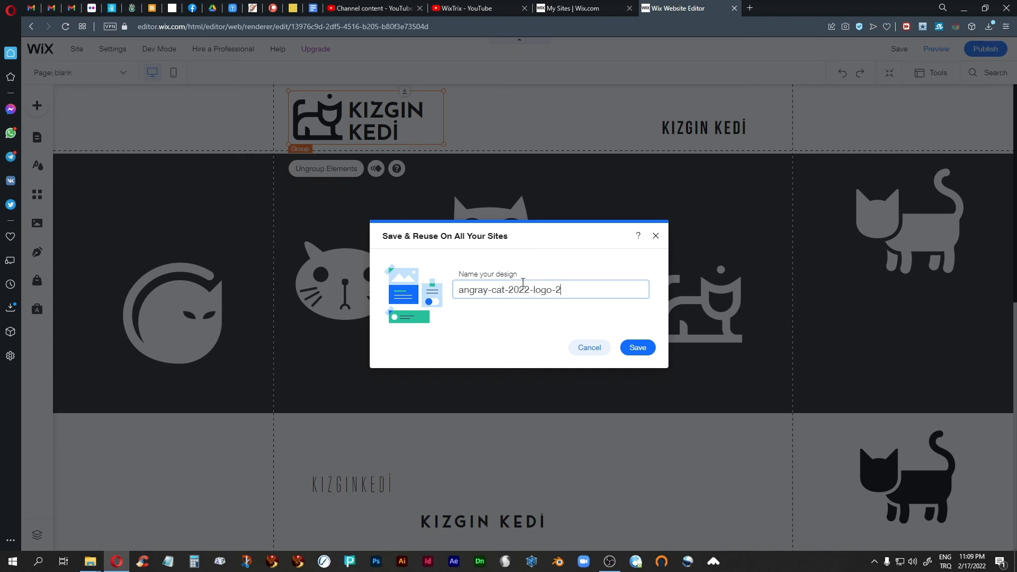
Save the logo group as 'angray-cat-2022-logo-2' and confirm it is listed in My Designs
{"action": "left_click", "coordinate": [638, 347]}
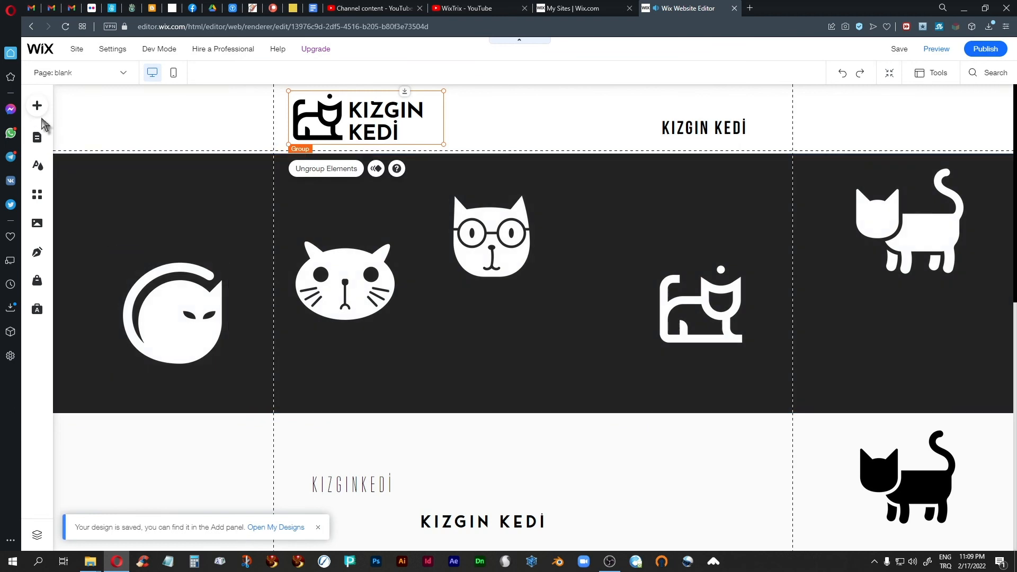
{"action": "left_click", "coordinate": [36, 108]}
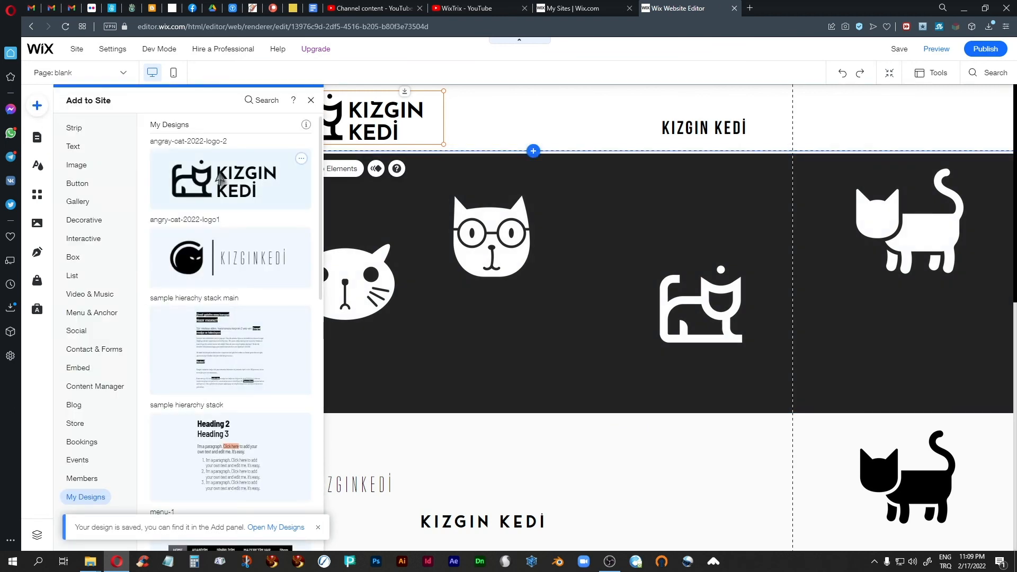
{"action": "left_click", "coordinate": [560, 119]}
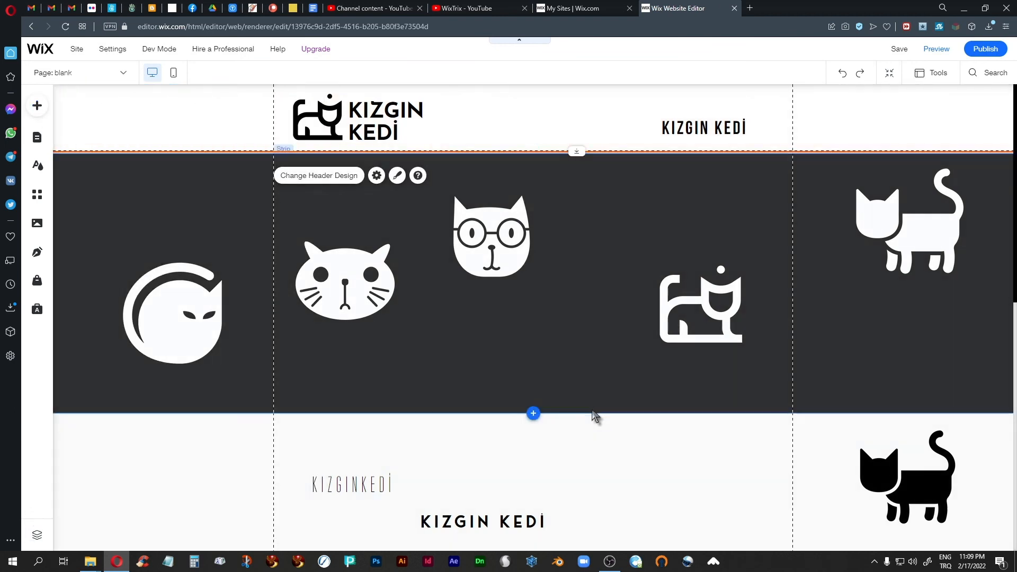
{"action": "scroll", "coordinate": [591, 434], "scroll_direction": "down", "scroll_amount": 3}
{"action": "scroll", "coordinate": [591, 434], "scroll_direction": "up", "scroll_amount": 3}
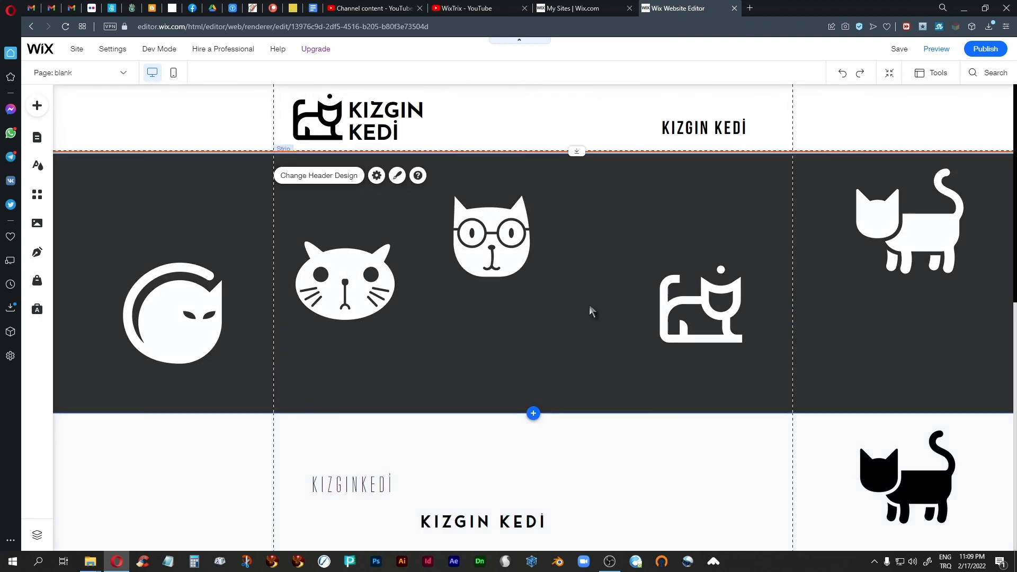
{"action": "left_click", "coordinate": [590, 305]}
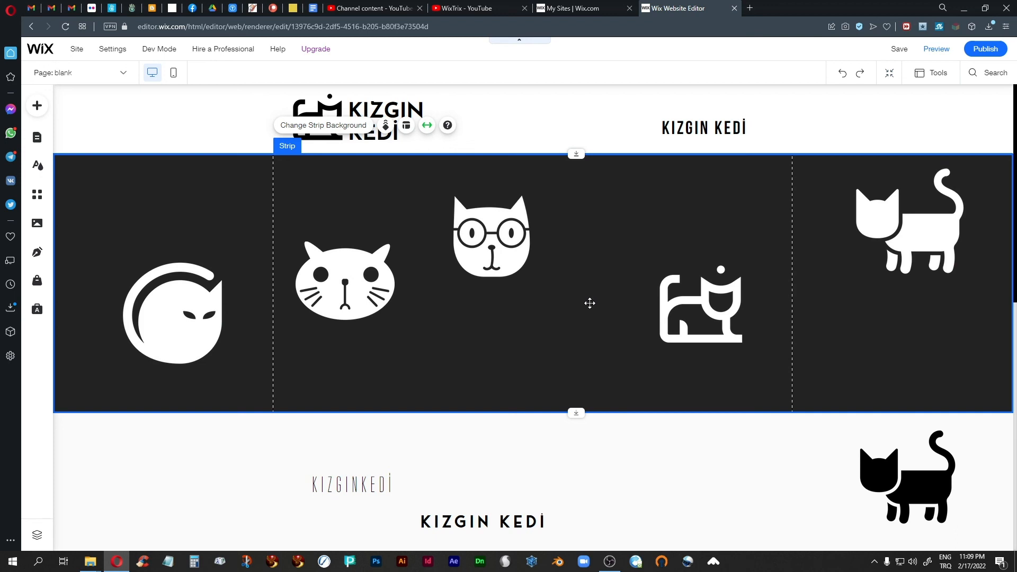
{"action": "left_click", "coordinate": [553, 108]}
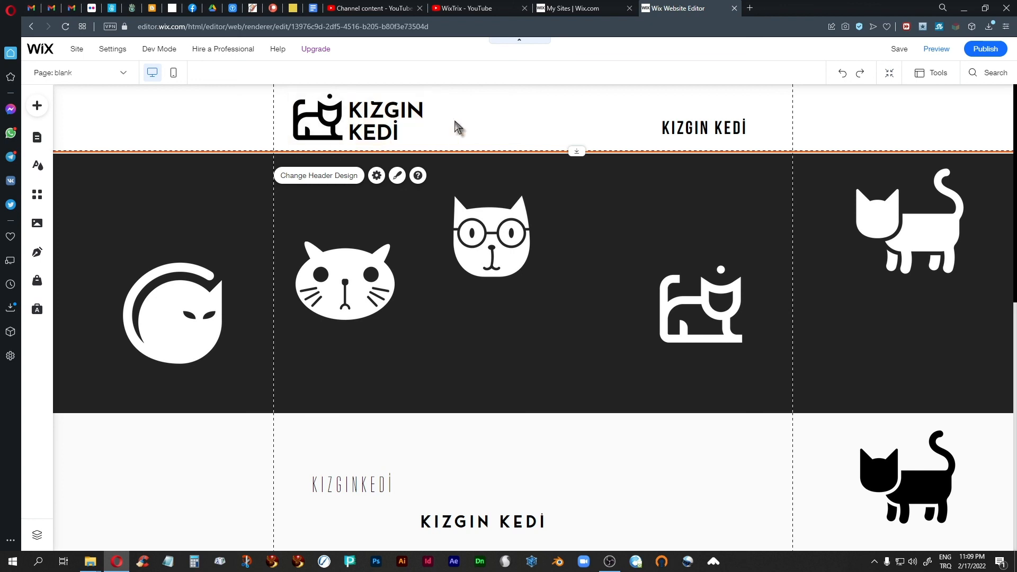
Zoom to 175% and drag the KIZGIN KEDI logo group from the header's left to its centre
{"action": "key", "text": "ctrl+plus"}
{"action": "key", "text": "ctrl+plus"}
{"action": "key", "text": "ctrl+plus"}
{"action": "key", "text": "ctrl+plus"}
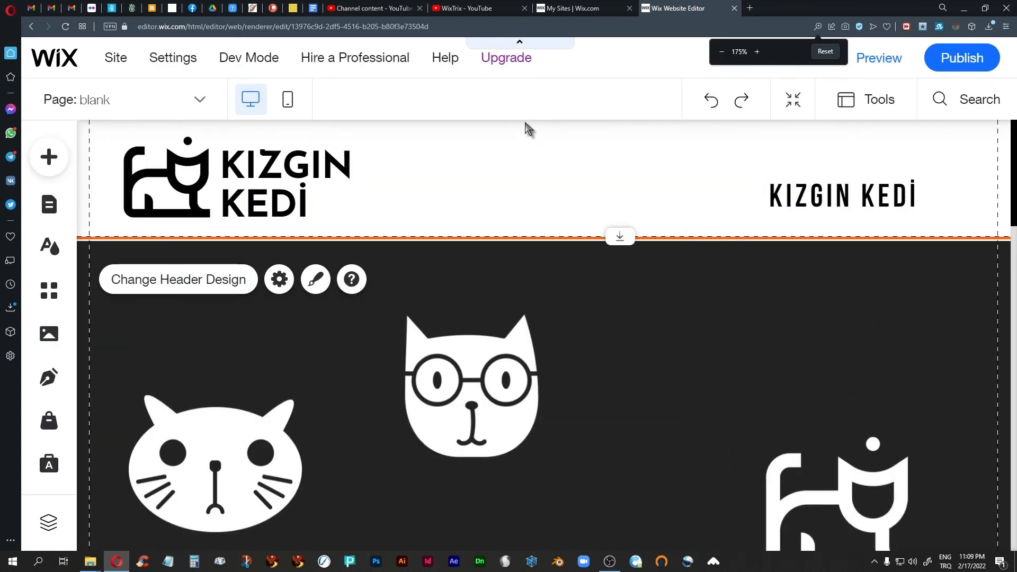
{"action": "left_click", "coordinate": [173, 177]}
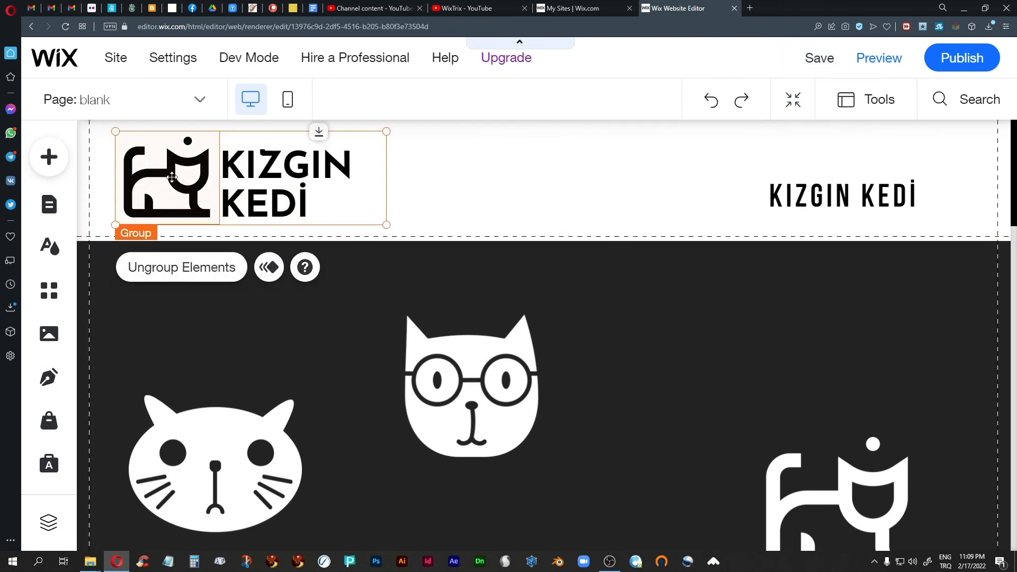
{"action": "left_click_drag", "start_coordinate": [172, 177], "coordinate": [381, 177]}
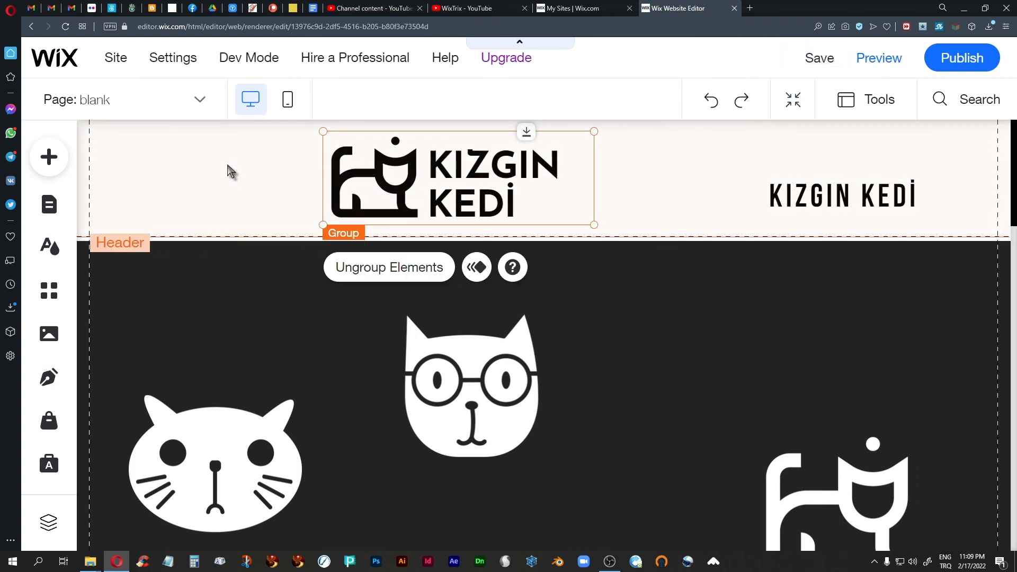
{"action": "left_click", "coordinate": [228, 171]}
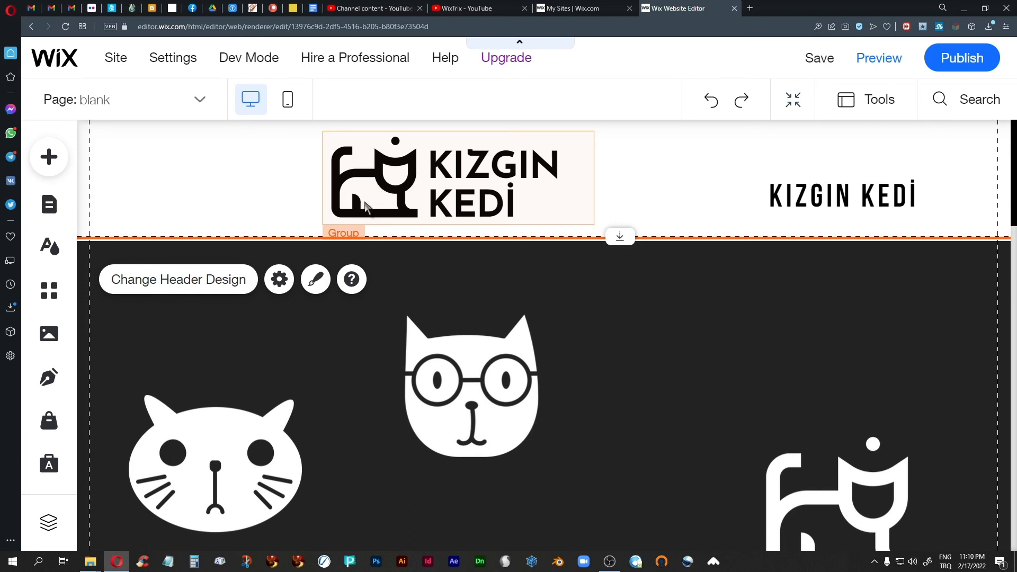
Raise the KIZGIN KEDI text's character spacing to 0.1 in its text settings
{"action": "left_click", "coordinate": [536, 163]}
{"action": "left_click", "coordinate": [536, 163]}
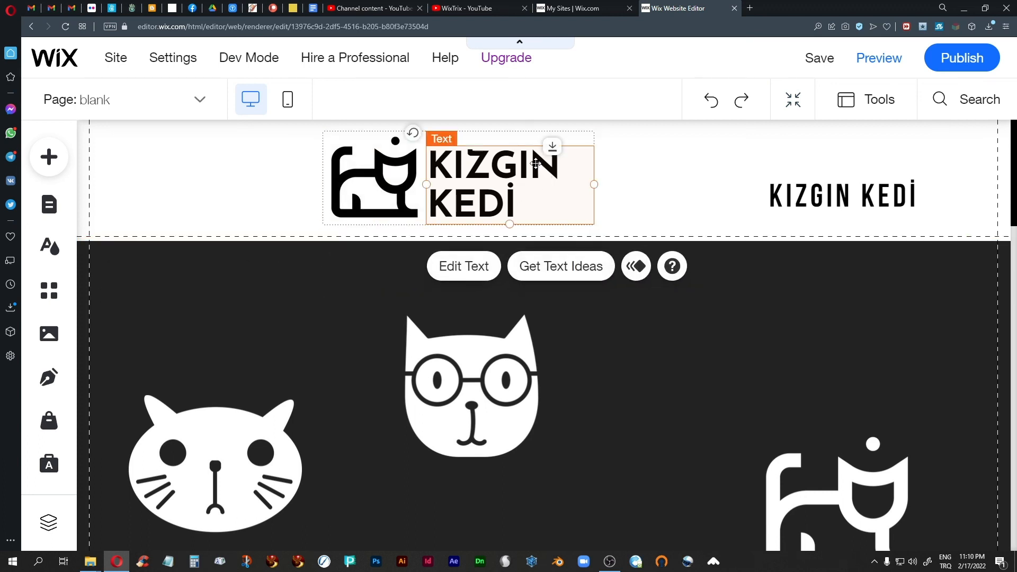
{"action": "left_click", "coordinate": [461, 266]}
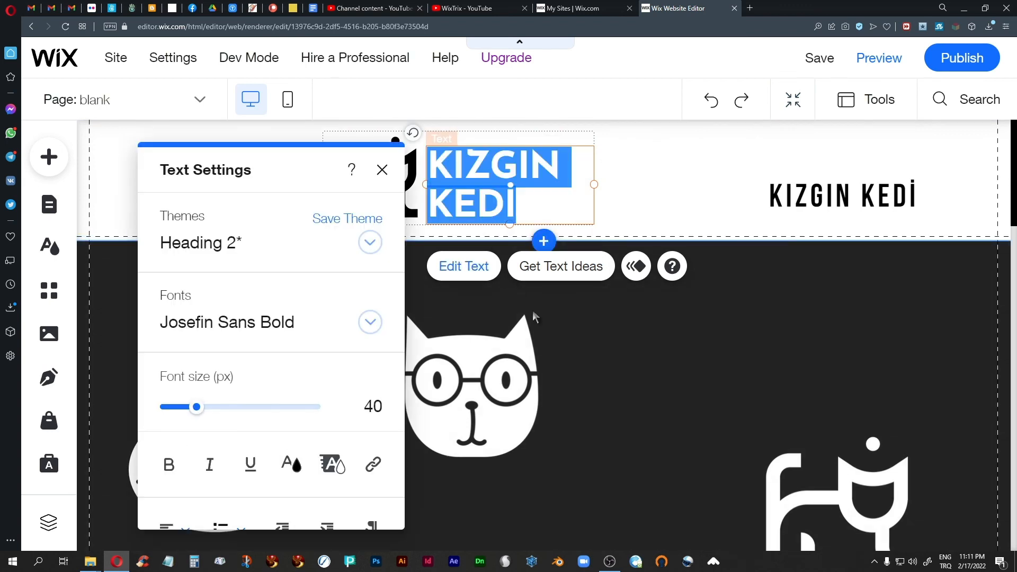
{"action": "scroll", "coordinate": [277, 356], "scroll_direction": "down", "scroll_amount": 6}
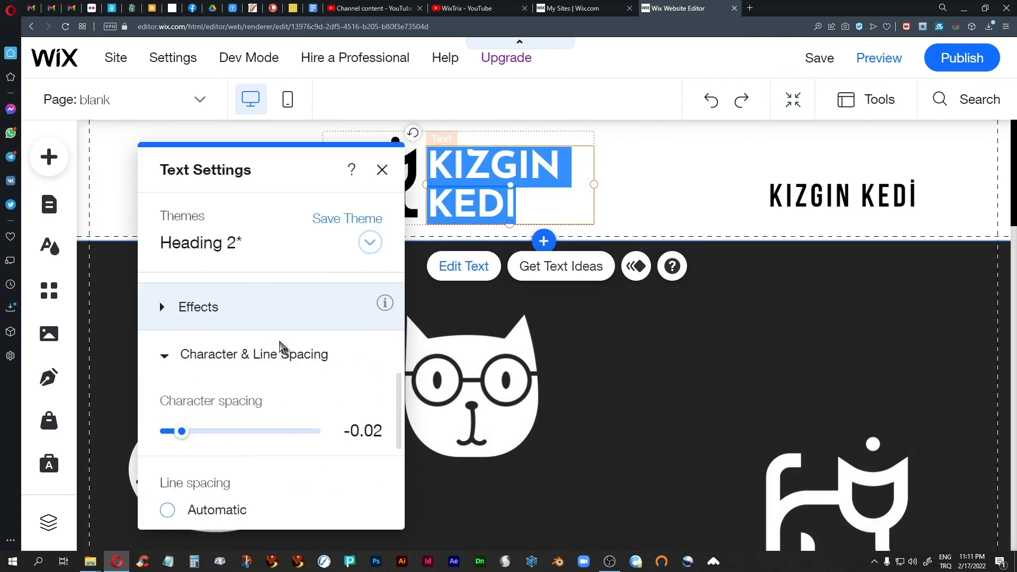
{"action": "left_click_drag", "start_coordinate": [182, 394], "coordinate": [202, 394]}
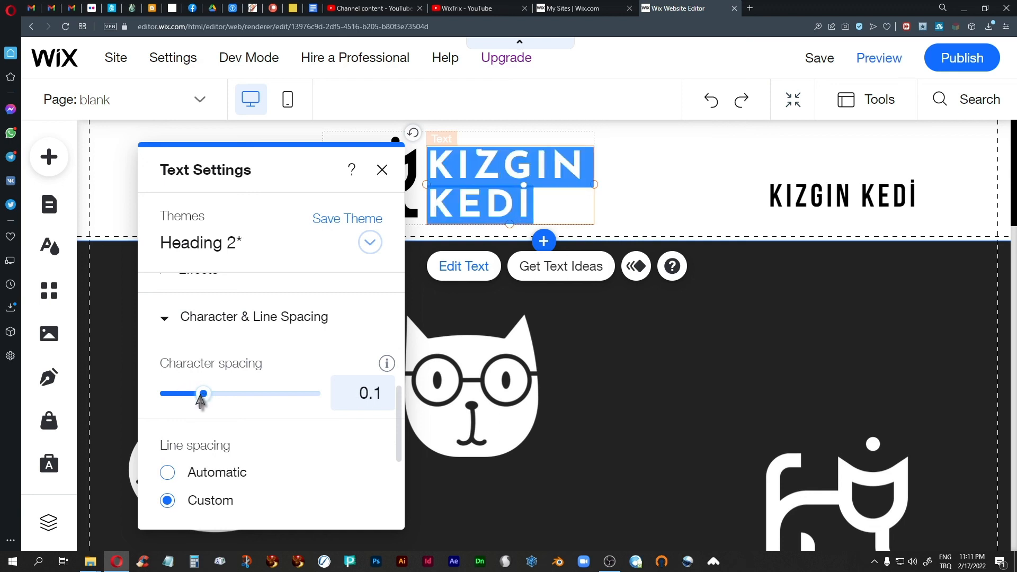
{"action": "left_click", "coordinate": [382, 170]}
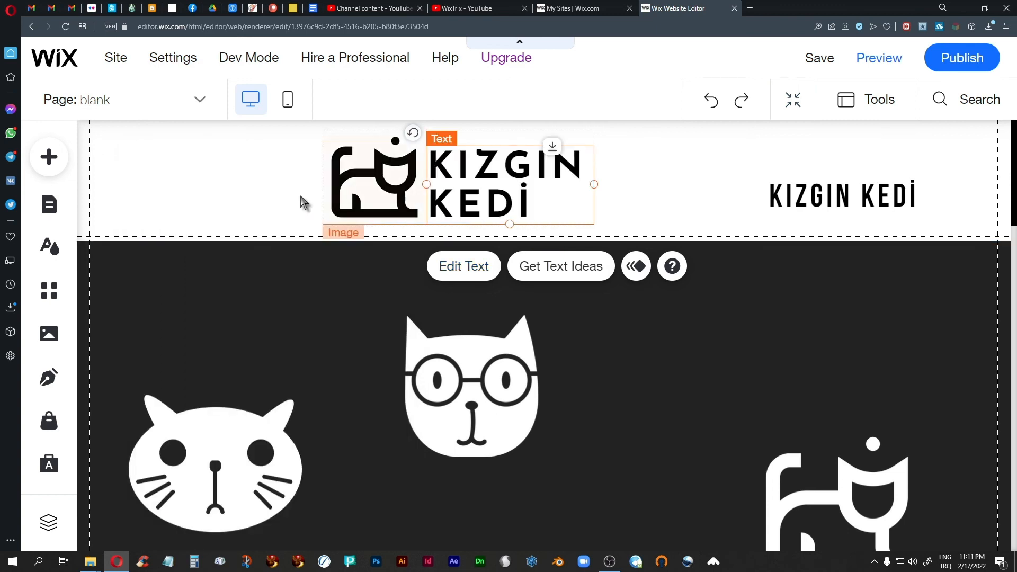
{"action": "left_click", "coordinate": [253, 188]}
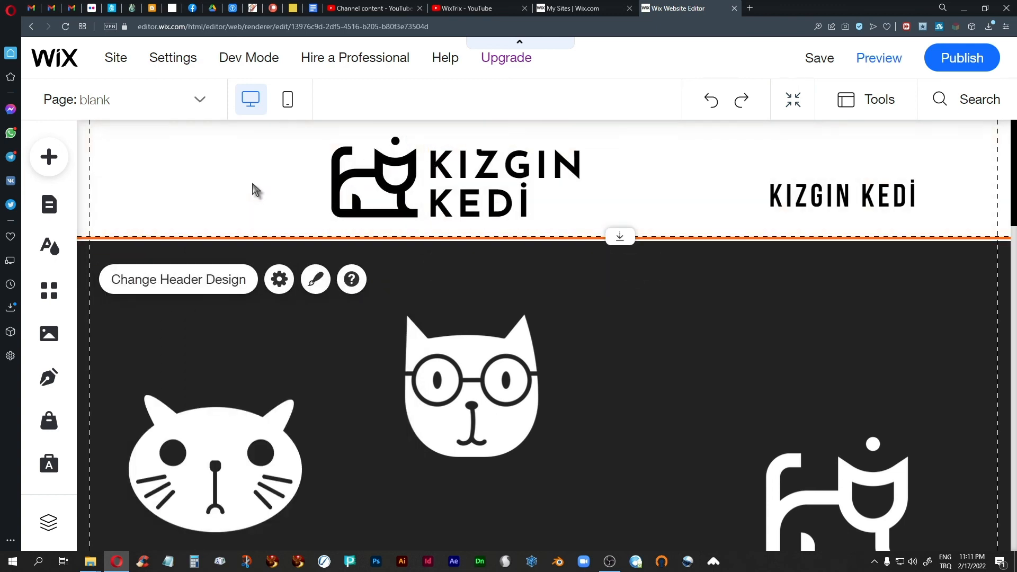